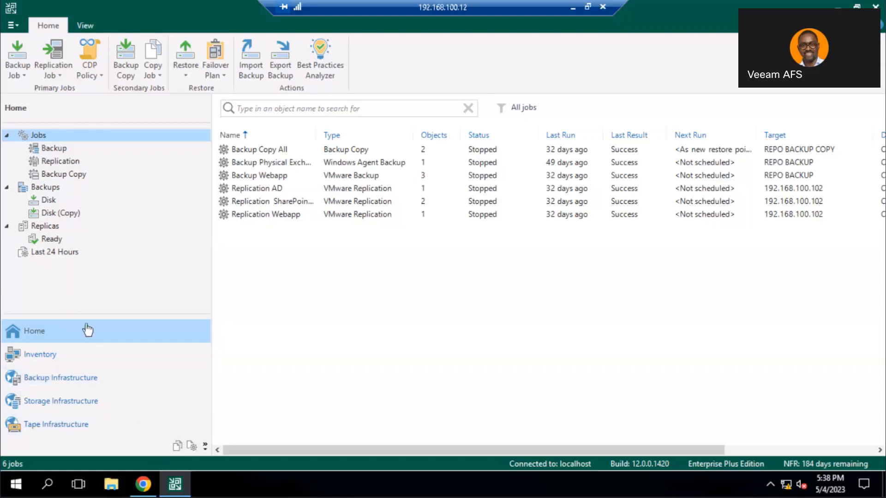
Start a new virtual lab in the backup infrastructure's SureBackup section and name it "Virtual Lab".
left_click(65, 376)
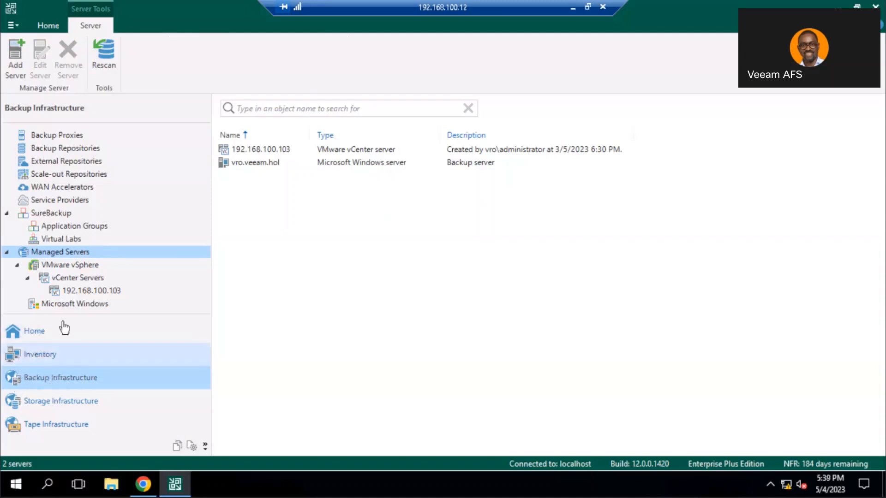
left_click(67, 239)
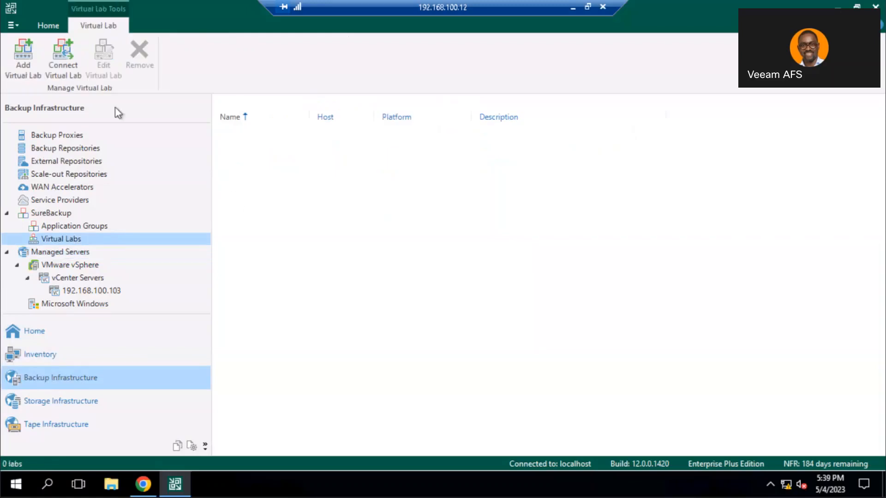
left_click(24, 58)
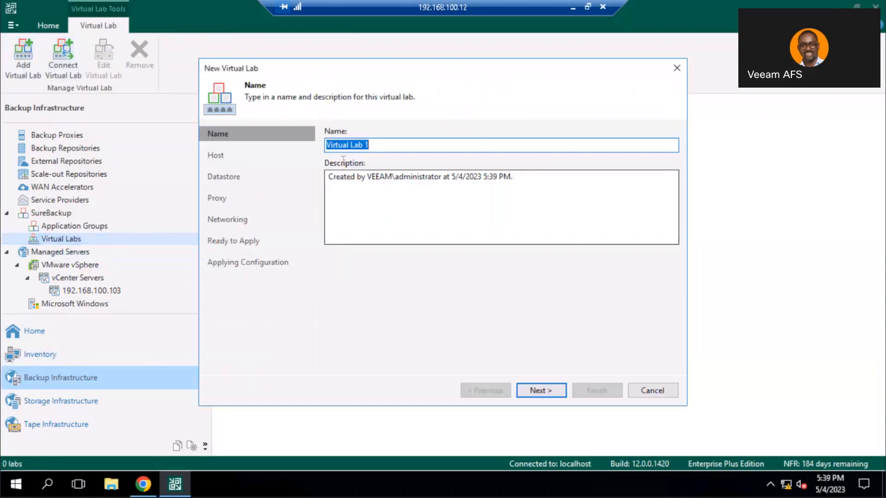
left_click(375, 147)
key("BackSpace")
key("BackSpace")
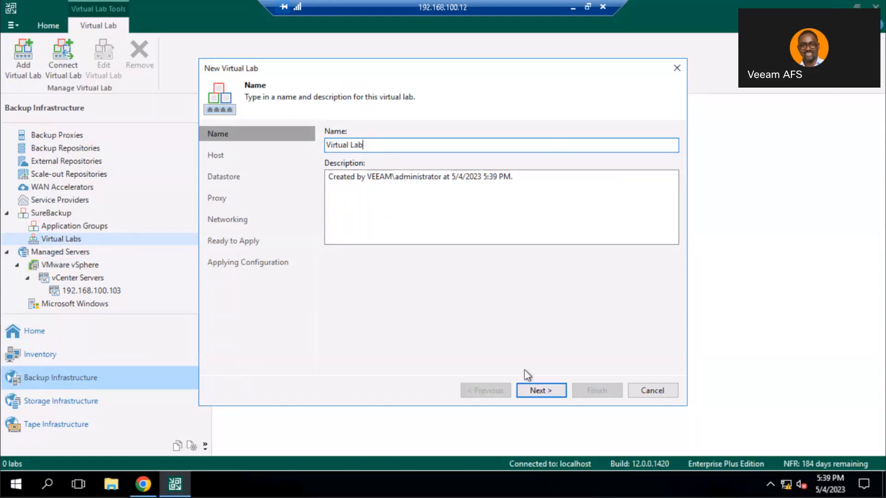
left_click(544, 390)
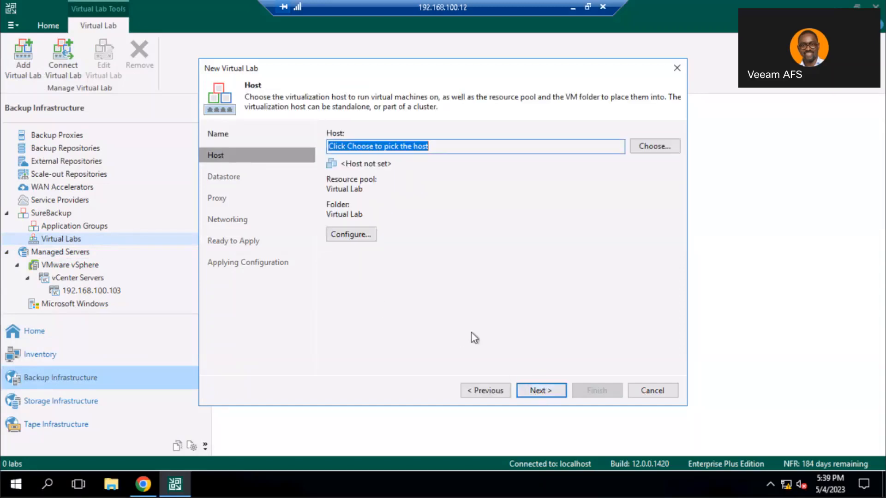
Assign host 192.168.100.102 from 2.DR SITE to the virtual lab and accept the datastore settings without redirecting the write cache.
left_click(651, 154)
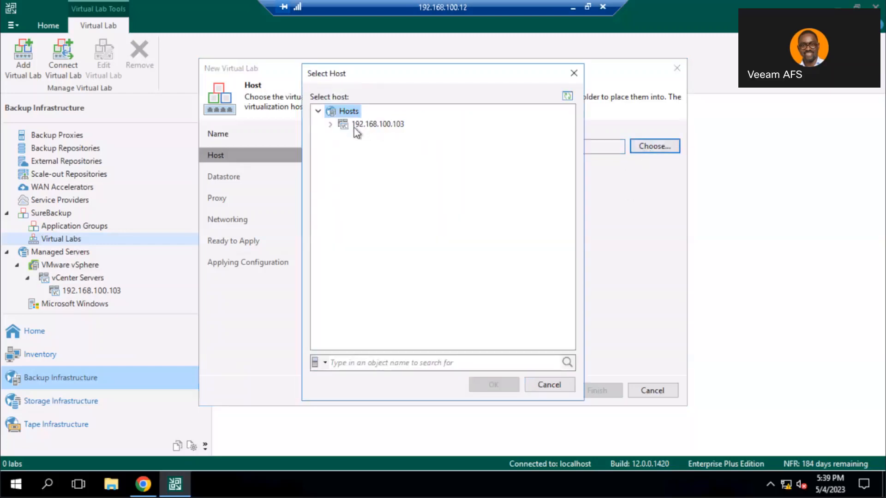
left_click(332, 124)
left_click(343, 151)
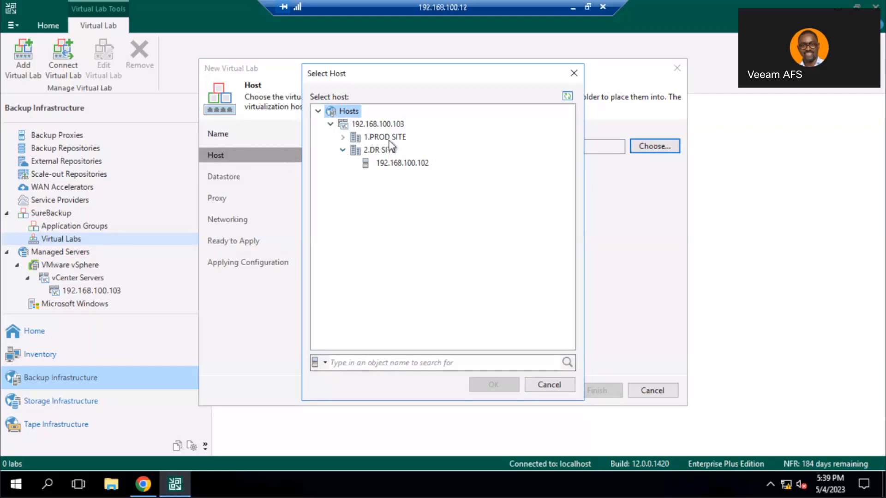
left_click(384, 165)
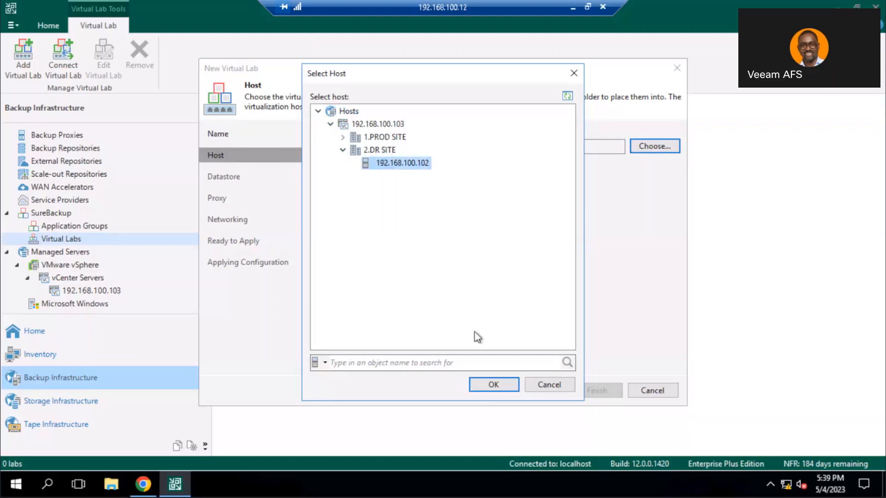
left_click(506, 385)
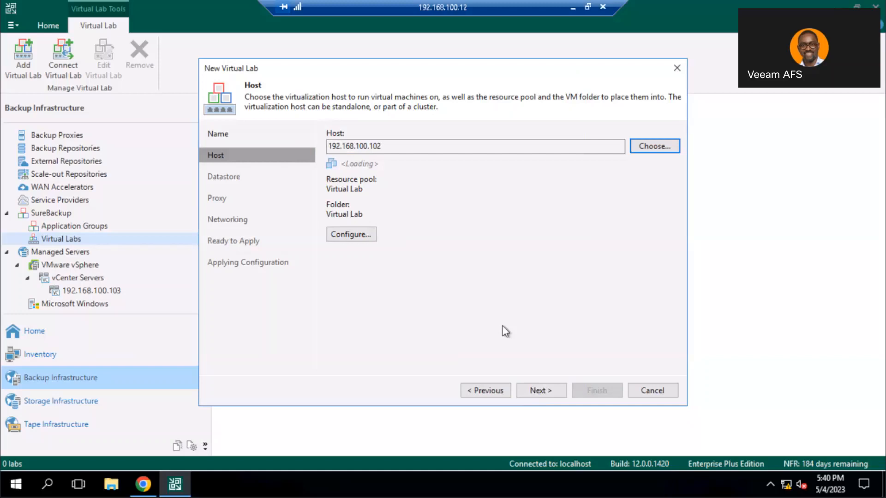
left_click(527, 389)
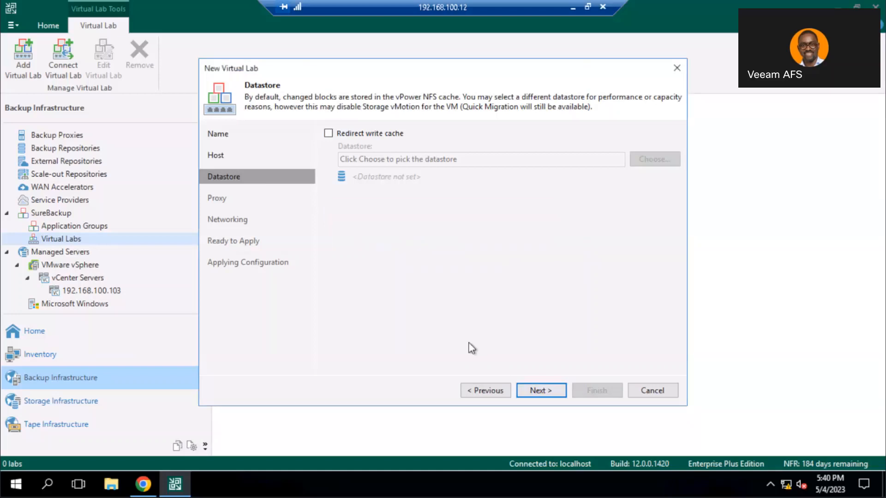
left_click(536, 391)
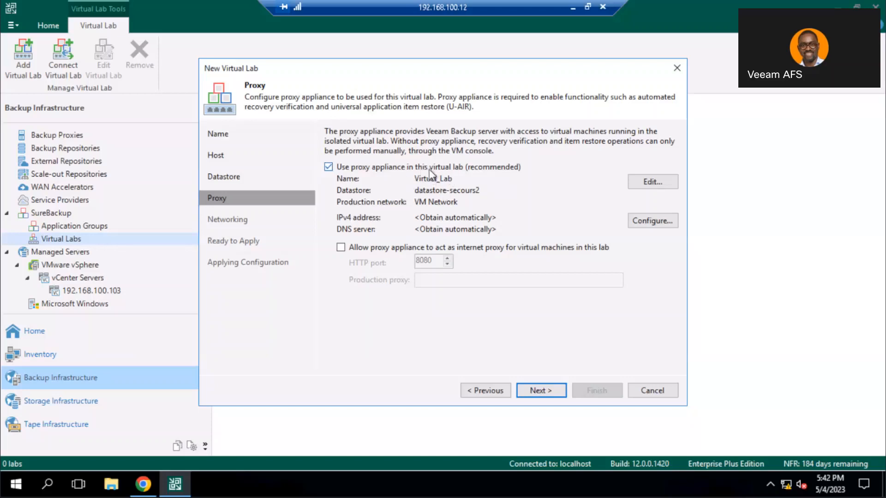
Switch the proxy appliance's IPv4 configuration to a manually specified IP address.
left_click(639, 224)
left_click(360, 175)
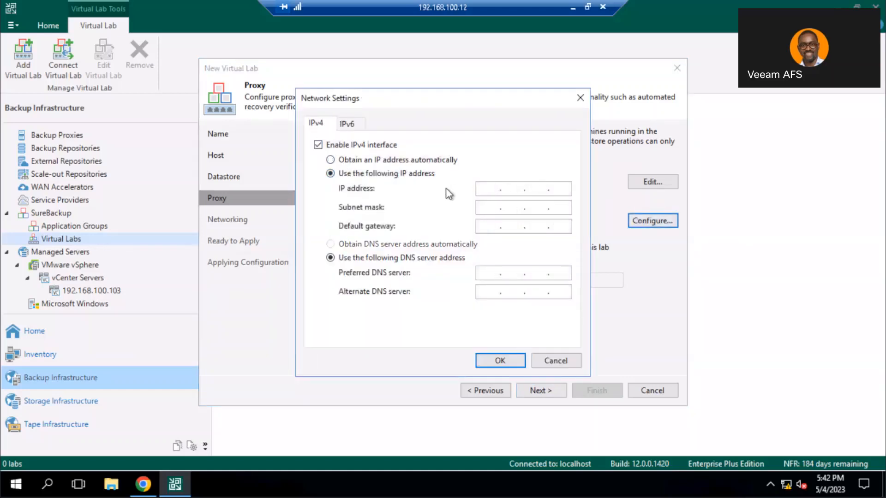
left_click(480, 188)
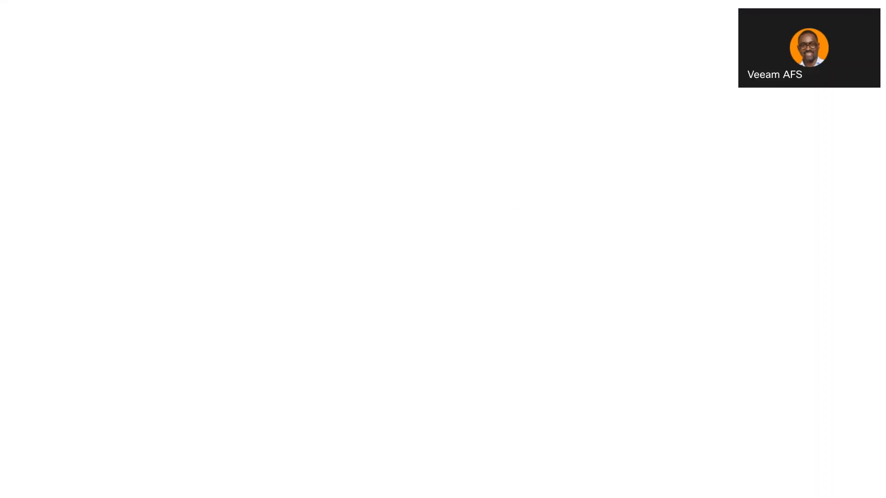
Switch to the whiteboard and handwrite the label "PROD LAN" in the lower part of the blank canvas.
left_click_drag(57, 421, 58, 437)
mouse_move(56, 420)
left_mouse_down()
mouse_move(65, 422)
mouse_move(59, 428)
left_mouse_up()
left_click_drag(70, 425, 81, 432)
left_click_drag(84, 426, 96, 434)
mouse_move(95, 420)
left_mouse_down()
mouse_move(108, 435)
mouse_move(92, 435)
left_mouse_up()
mouse_move(58, 445)
left_mouse_down()
mouse_move(56, 459)
mouse_move(69, 457)
left_mouse_up()
mouse_move(71, 460)
left_mouse_down()
mouse_move(77, 446)
mouse_move(86, 459)
left_mouse_up()
left_click_drag(86, 458, 100, 444)
Sketch two small boxes beside the PROD LAN label and enclose them in a larger frame.
mouse_move(183, 431)
left_mouse_down()
mouse_move(185, 450)
mouse_move(283, 424)
mouse_move(283, 447)
left_mouse_up()
left_click_drag(188, 452, 275, 449)
mouse_move(355, 422)
left_mouse_down()
mouse_move(356, 440)
mouse_move(417, 418)
mouse_move(442, 441)
left_mouse_up()
left_click_drag(359, 442, 444, 434)
left_click_drag(153, 409, 162, 475)
mouse_move(151, 408)
left_mouse_down()
mouse_move(454, 389)
mouse_move(482, 467)
left_mouse_up()
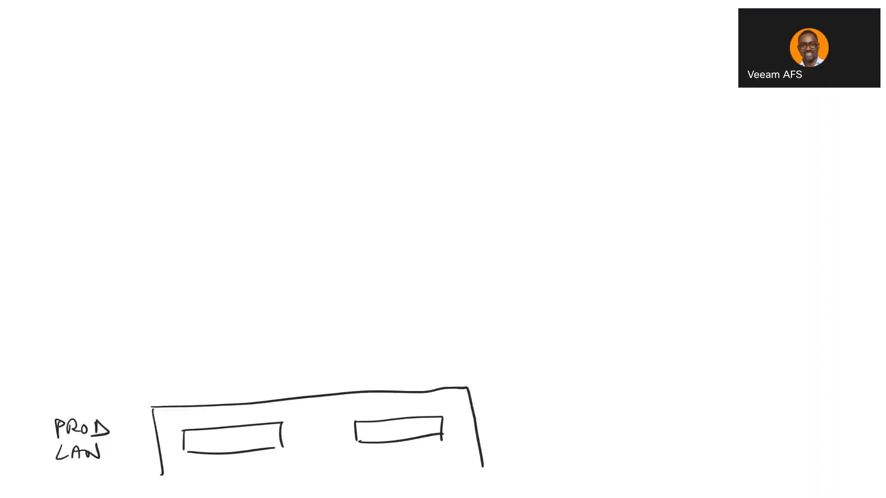
mouse_move(161, 476)
left_mouse_down()
mouse_move(340, 488)
mouse_move(499, 480)
left_mouse_up()
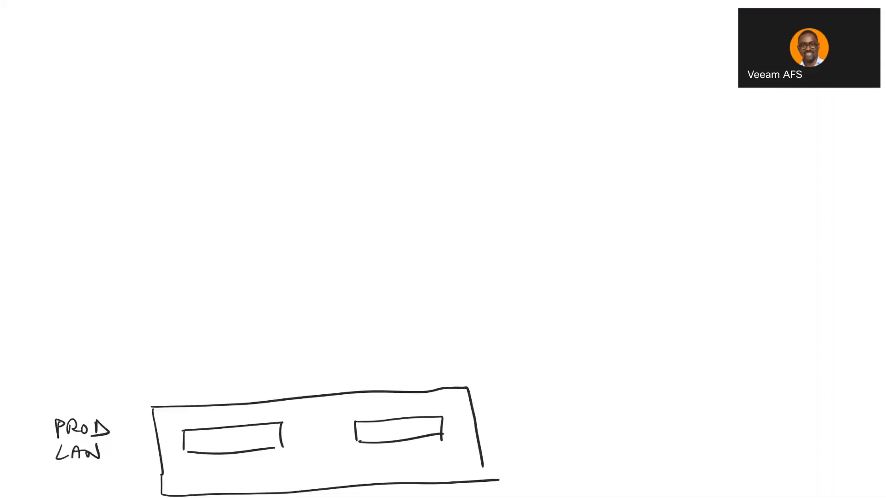
Handwrite the addresses "100.25" and "100.26" under the two boxes inside the frame.
mouse_move(201, 475)
left_mouse_down()
mouse_move(207, 467)
mouse_move(208, 477)
left_mouse_up()
mouse_move(216, 469)
left_mouse_down()
mouse_move(242, 467)
mouse_move(246, 477)
left_mouse_up()
left_click(232, 475)
left_click_drag(258, 467, 249, 478)
left_click_drag(400, 460, 406, 460)
left_click_drag(416, 451, 441, 458)
left_click(429, 457)
left_click_drag(448, 444, 444, 452)
Handwrite the network address 192.168.100.0 and its subnet mask below the PROD LAN label.
mouse_move(21, 472)
left_mouse_down()
mouse_move(32, 485)
mouse_move(78, 480)
left_mouse_up()
left_click(68, 479)
mouse_move(87, 467)
left_mouse_down()
mouse_move(83, 475)
mouse_move(103, 466)
mouse_move(96, 467)
left_mouse_up()
left_click(107, 475)
mouse_move(112, 470)
left_mouse_down()
mouse_move(118, 464)
mouse_move(117, 477)
left_mouse_up()
left_click_drag(126, 468, 154, 464)
left_click_drag(18, 497, 26, 496)
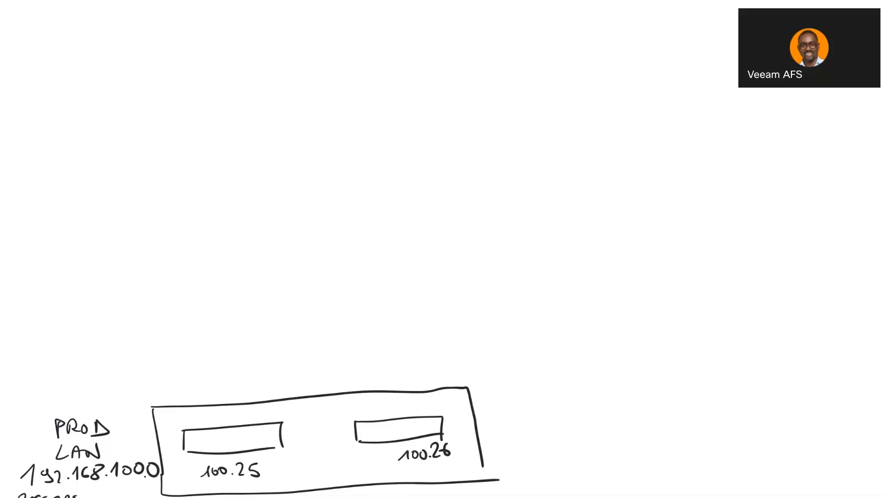
left_click_drag(91, 494, 138, 497)
Draw a long horizontal network line above the frame, ending in a switch connected to a small adapter labelled "NIC".
left_click_drag(32, 345, 798, 340)
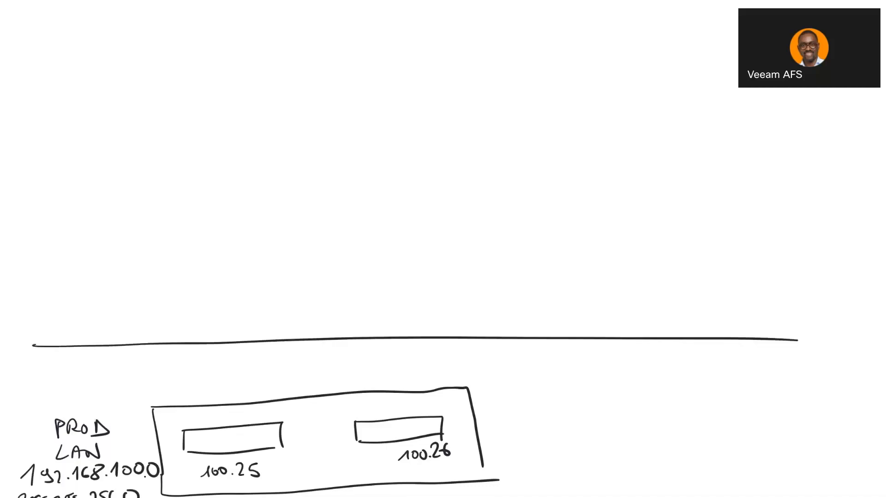
left_click_drag(798, 340, 657, 339)
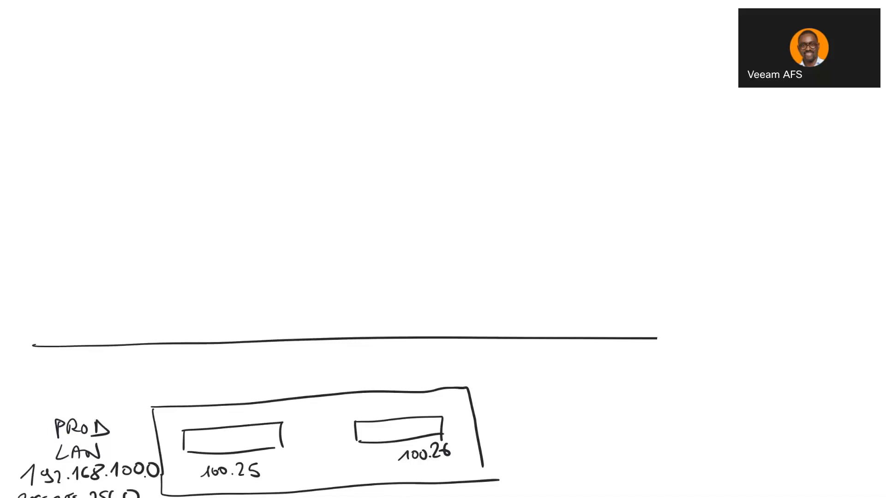
mouse_move(659, 326)
left_mouse_down()
mouse_move(661, 355)
mouse_move(735, 317)
mouse_move(733, 356)
left_mouse_up()
left_click_drag(664, 355, 711, 358)
left_click_drag(661, 341, 714, 341)
mouse_move(674, 329)
left_mouse_down()
mouse_move(674, 355)
mouse_move(690, 353)
left_mouse_up()
left_click_drag(701, 326, 703, 353)
left_click_drag(714, 319, 716, 355)
mouse_move(728, 336)
left_mouse_down()
mouse_move(763, 347)
mouse_move(788, 319)
mouse_move(794, 348)
mouse_move(780, 356)
left_mouse_up()
mouse_move(764, 307)
left_mouse_down()
mouse_move(774, 299)
mouse_move(779, 306)
left_mouse_up()
mouse_move(792, 296)
left_mouse_down()
mouse_move(783, 300)
mouse_move(797, 306)
left_mouse_up()
left_click_drag(746, 340, 763, 340)
left_click_drag(710, 358, 731, 357)
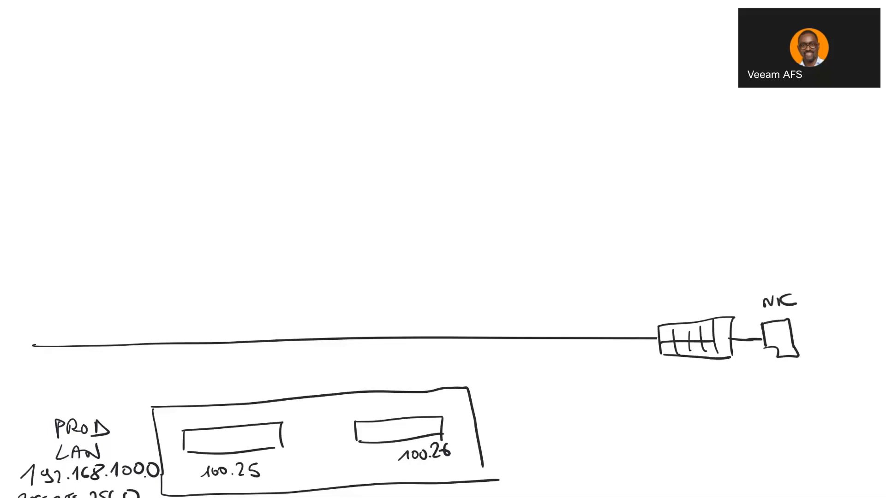
Connect both boxes to the horizontal network line and label the line "PROD".
left_click_drag(230, 426, 225, 343)
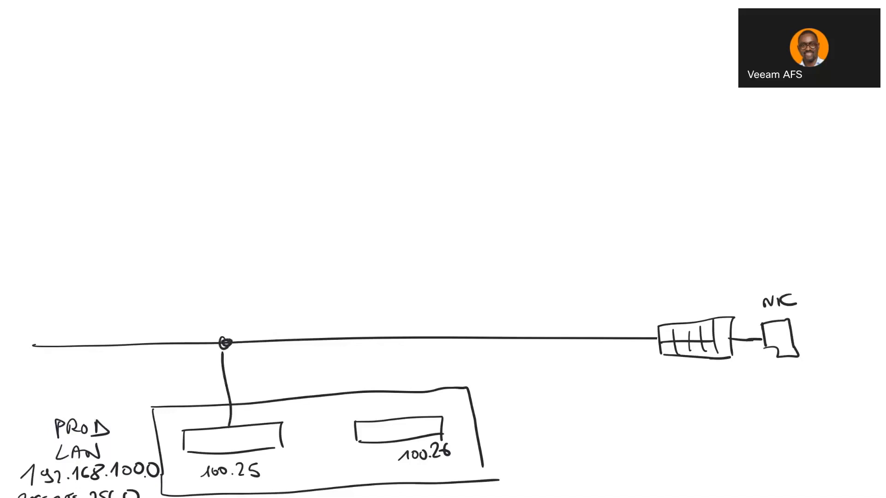
left_click_drag(20, 357, 21, 374)
mouse_move(21, 357)
left_mouse_down()
mouse_move(23, 368)
mouse_move(48, 366)
left_mouse_up()
mouse_move(58, 362)
left_mouse_down()
mouse_move(64, 356)
mouse_move(52, 372)
left_mouse_up()
mouse_move(395, 424)
left_mouse_down()
mouse_move(396, 328)
mouse_move(400, 334)
left_mouse_up()
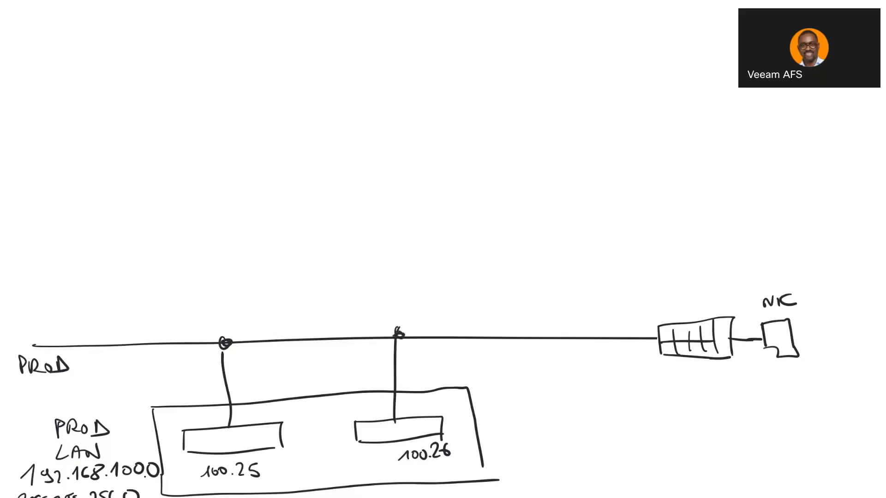
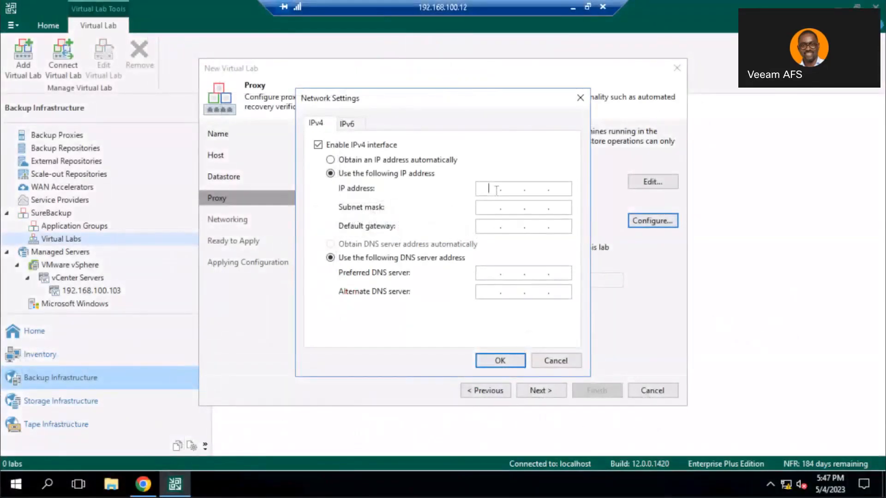
Back in Veeam Backup & Replication, set the proxy appliance's IP address to 192.168.100.199 with subnet mask 255.255.255.0.
type("192 . 168 . 100 . 199")
key("Tab")
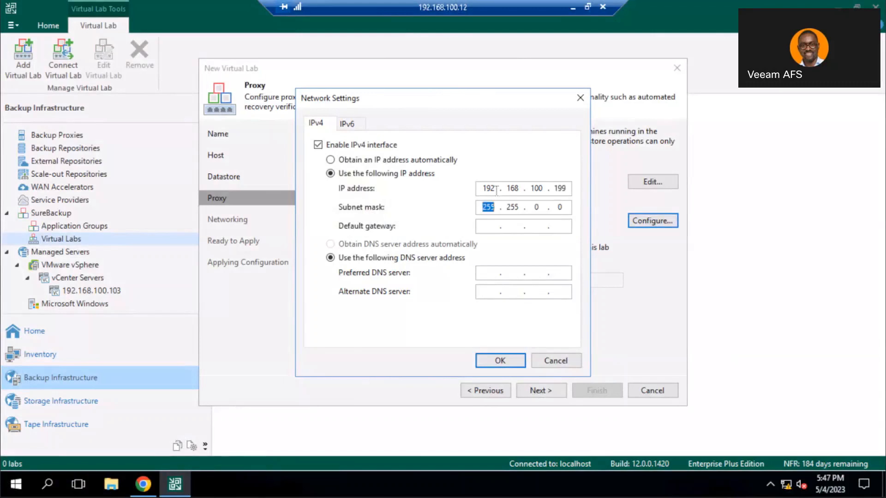
key("Right")
key("Right")
type("255")
left_click(500, 361)
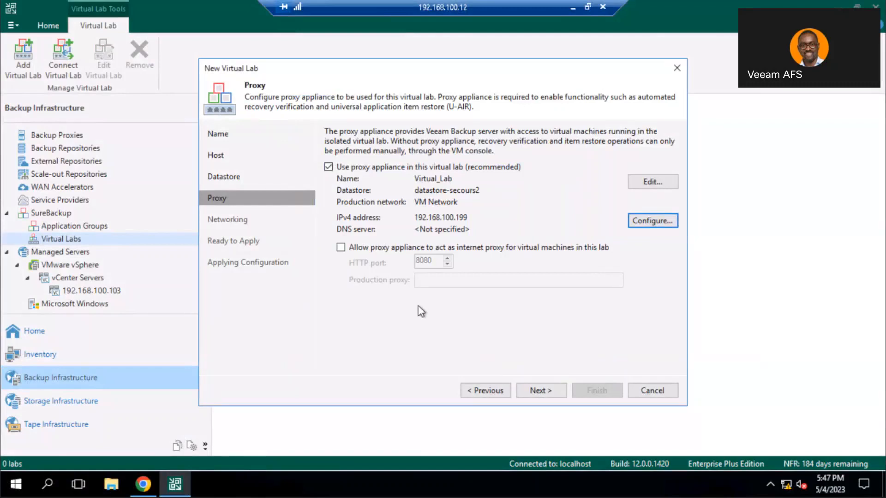
Set the virtual lab's networking to Advanced single-host (manual configuration) and proceed to the isolated networks.
left_click(539, 390)
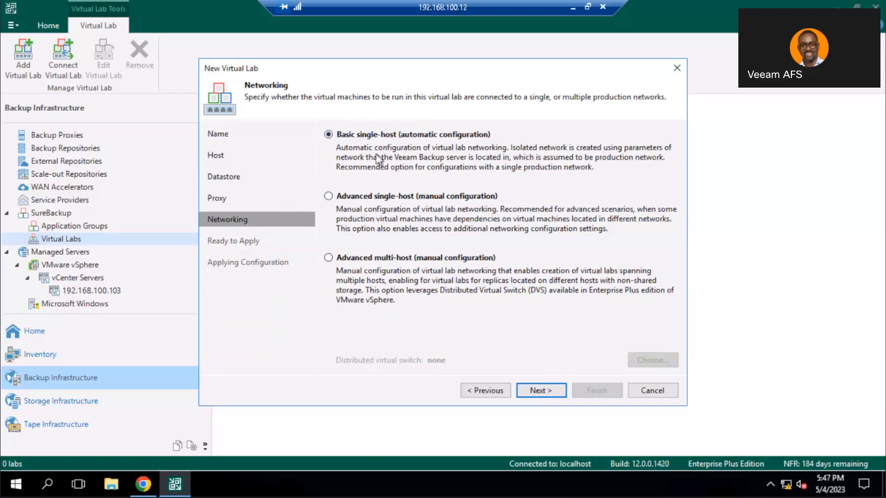
left_click(366, 199)
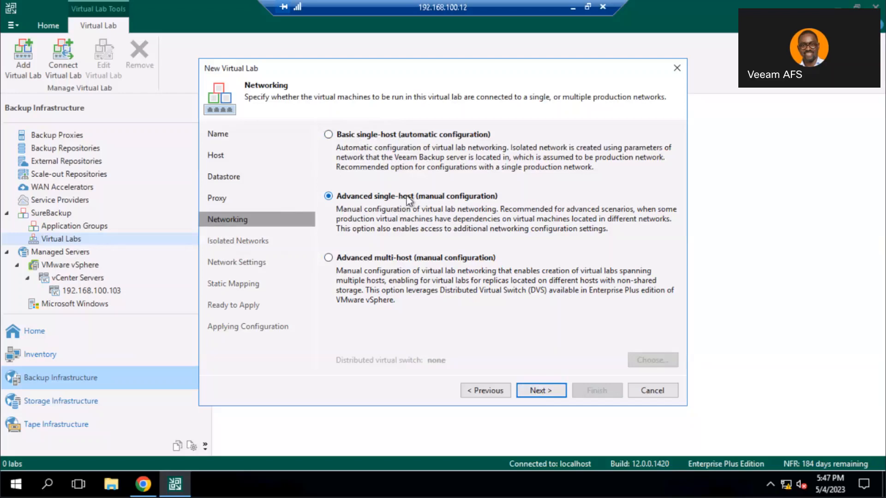
left_click(525, 393)
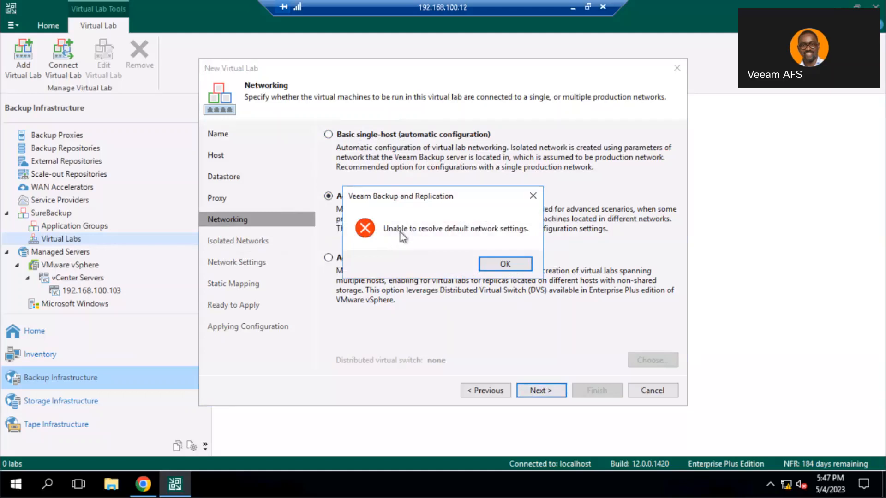
left_click(494, 265)
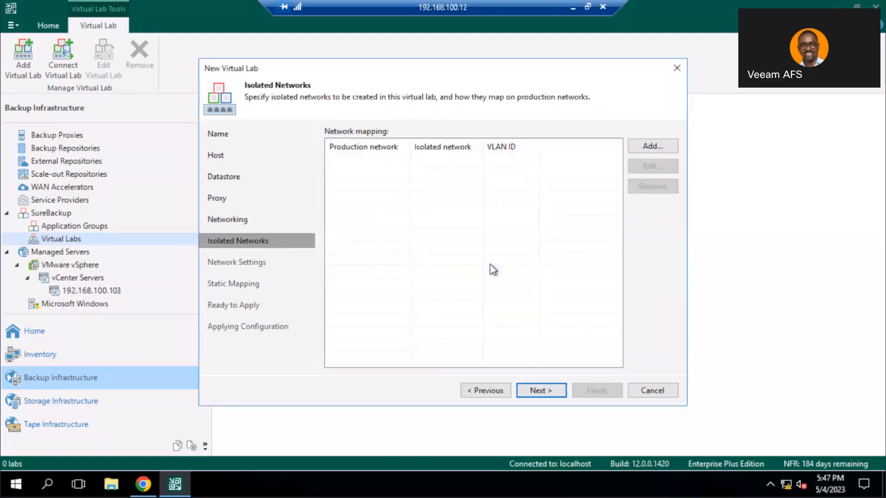
Add a network mapping that uses VM Network on vSwitch0 of host 192.168.100.102 as the production network.
left_click(644, 148)
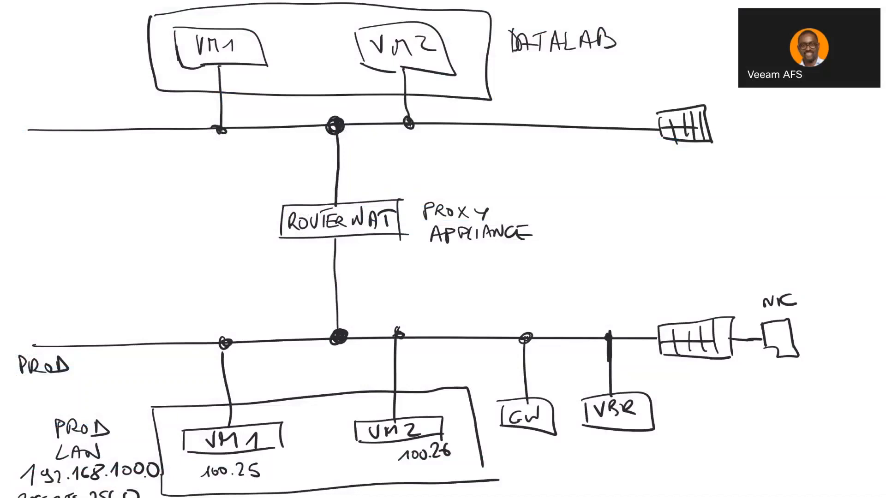
scroll(443, 249, "down", 3)
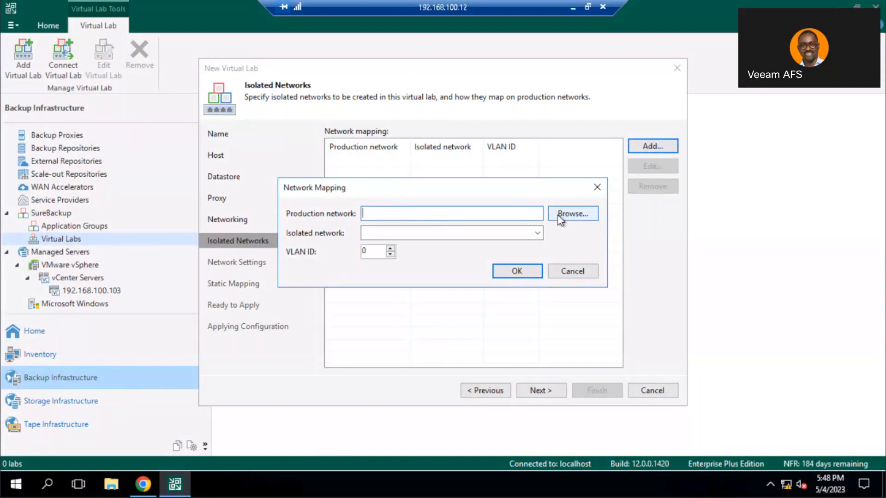
left_click(572, 213)
left_click(343, 145)
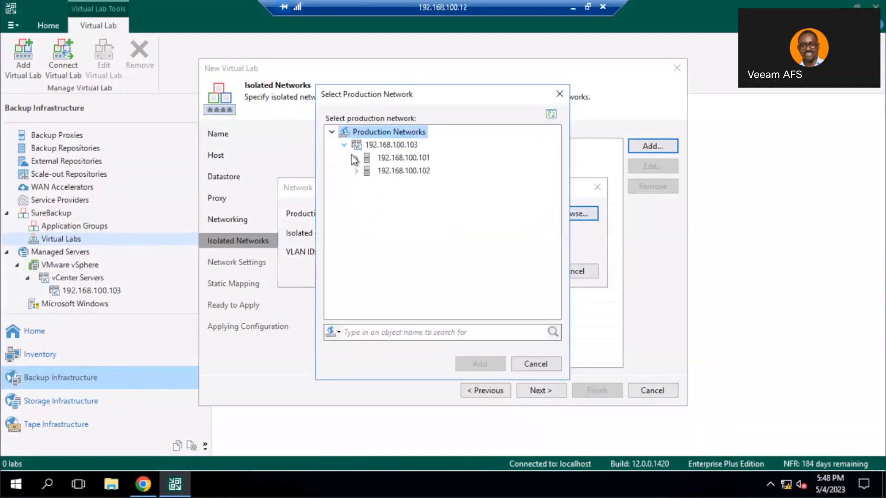
left_click(356, 171)
left_click(369, 183)
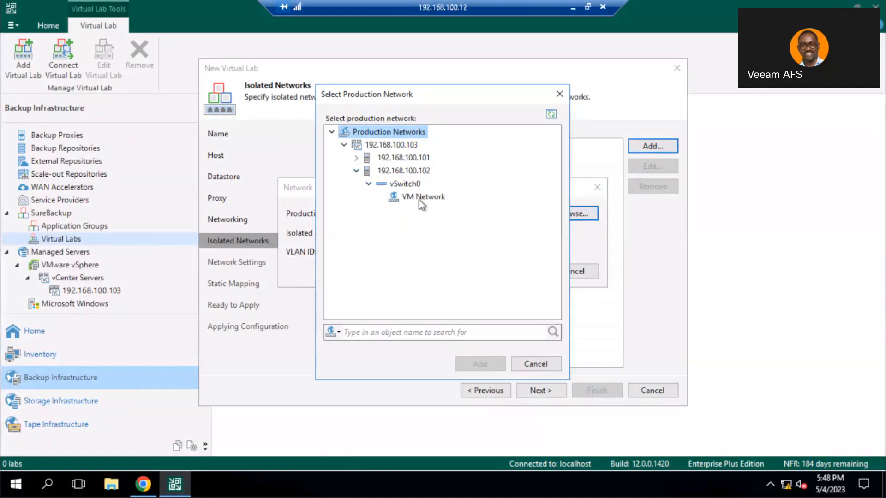
left_click(422, 199)
left_click(489, 365)
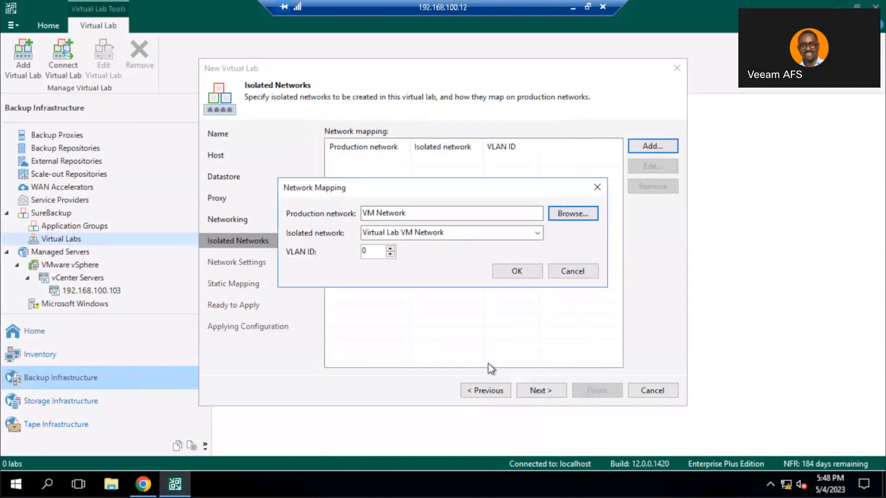
Accept the mapping to isolated network Virtual Lab VM Network with VLAN ID 0 and proceed to the network settings.
left_click_drag(407, 214, 356, 214)
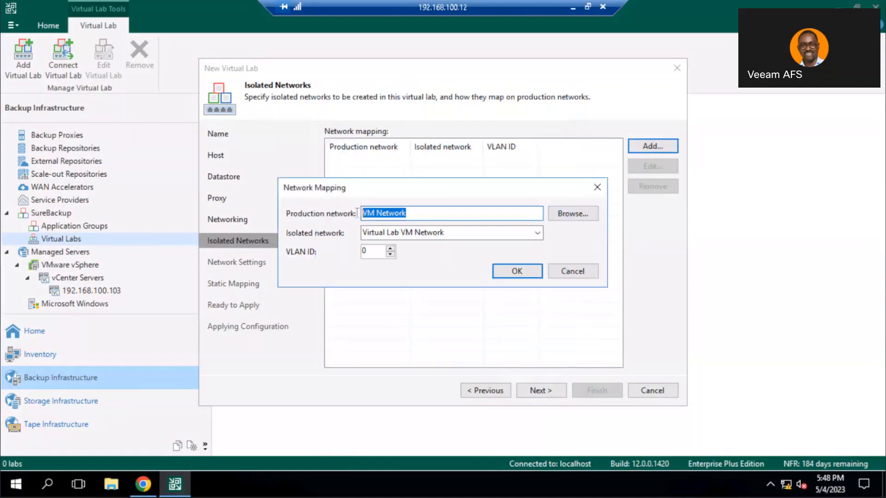
left_click(416, 230)
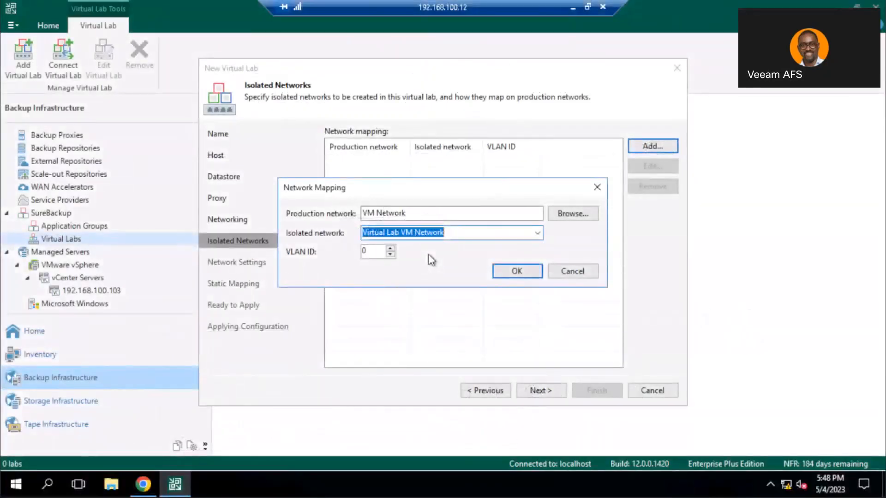
left_click(516, 273)
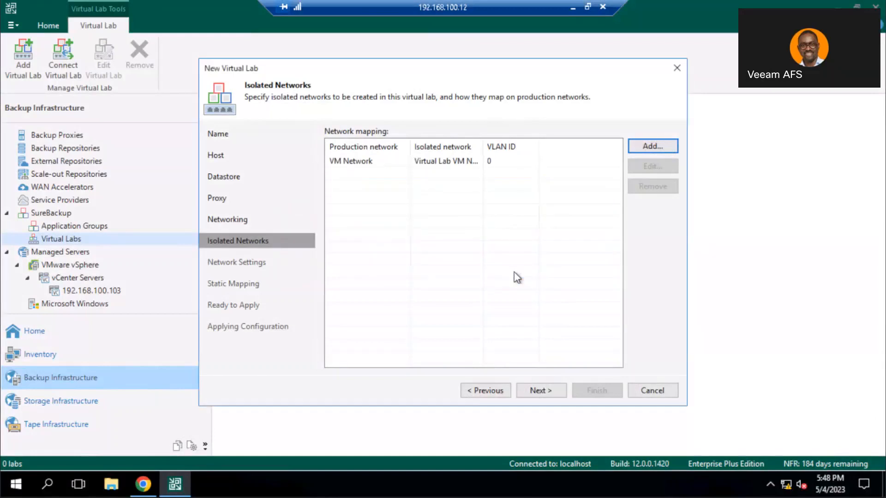
left_click(542, 391)
Add a vNIC connection to the isolated network Virtual Lab VM Network (VM Network) and start on its proxy appliance IP address.
left_click(630, 172)
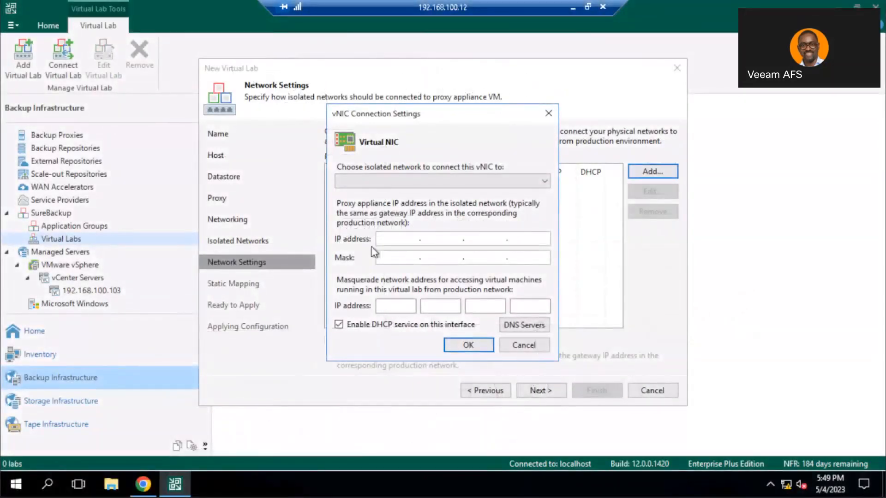
left_click(385, 181)
left_click(388, 195)
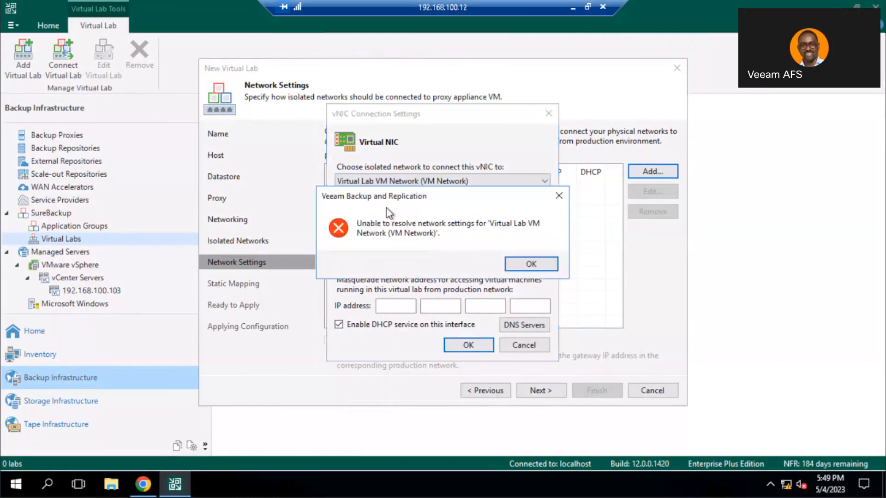
left_click(531, 263)
left_click(397, 239)
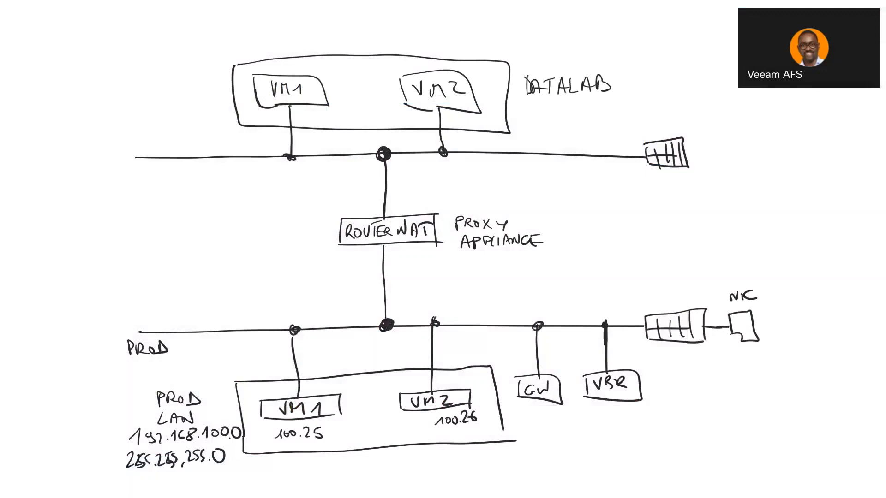
On the whiteboard, write "GW: 192.168.100.1" under the PROD LAN subnet mask and ".1" beneath the GW box.
mouse_move(128, 481)
left_mouse_down()
mouse_move(118, 495)
mouse_move(146, 480)
left_mouse_up()
left_click_drag(165, 483, 169, 490)
mouse_move(184, 479)
left_mouse_down()
mouse_move(175, 483)
mouse_move(181, 490)
mouse_move(243, 487)
mouse_move(259, 476)
mouse_move(264, 485)
left_mouse_up()
left_click_drag(273, 480, 279, 487)
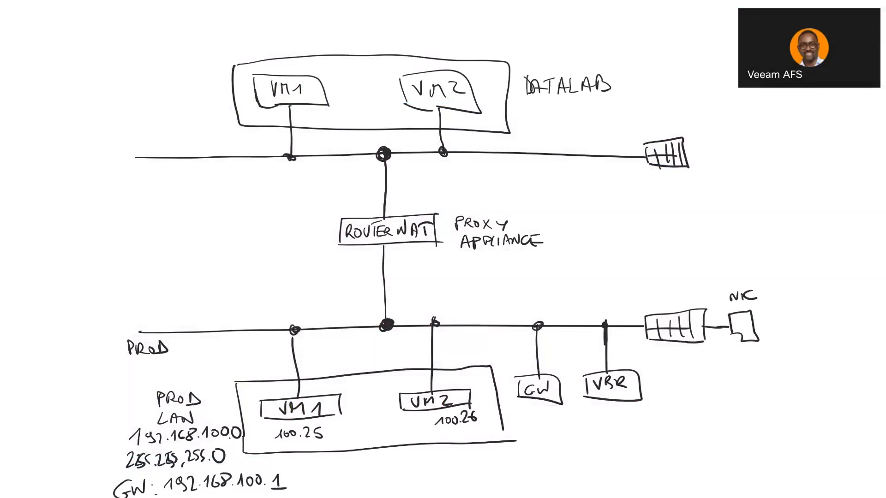
left_click_drag(533, 417, 551, 421)
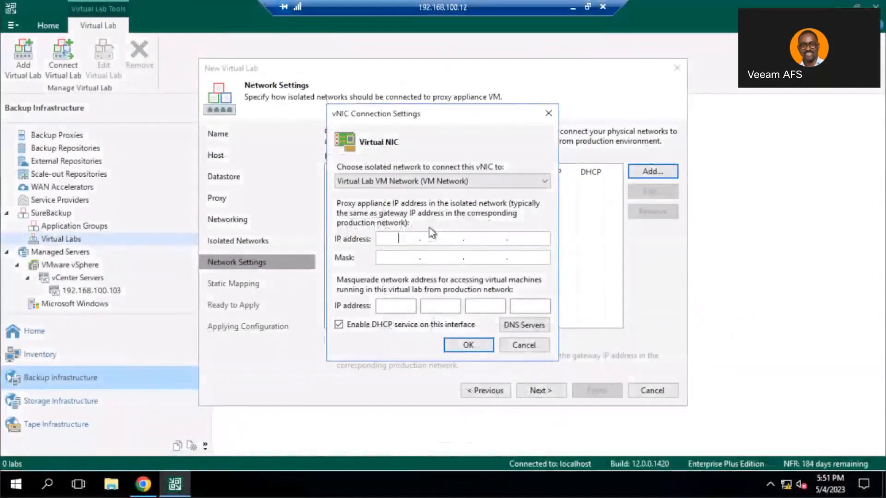
Back in Veeam Backup & Replication, set the vNIC's IP address to 192.168.100.1, mask to 255.255.255.0 and the masquerade network's third octet to 200.
type("192.")
type("168.100.1")
key("Tab")
type("255.255.255.")
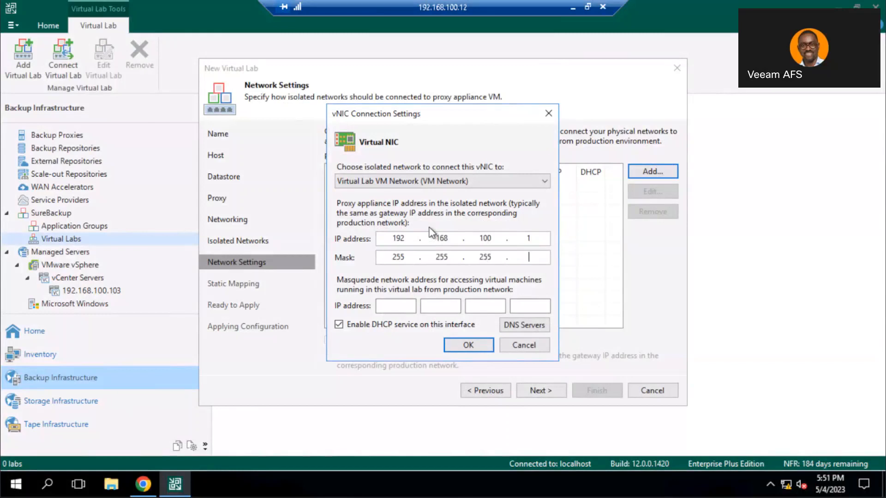
type("0")
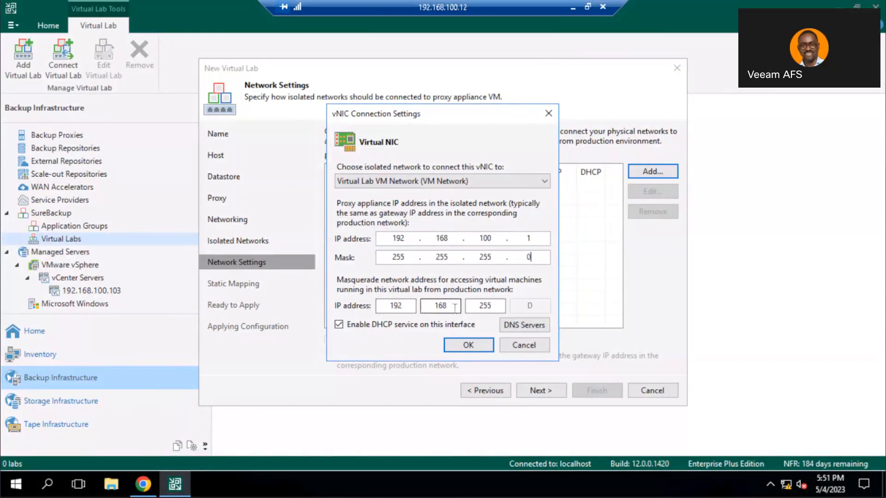
left_click_drag(478, 306, 490, 305)
type("200")
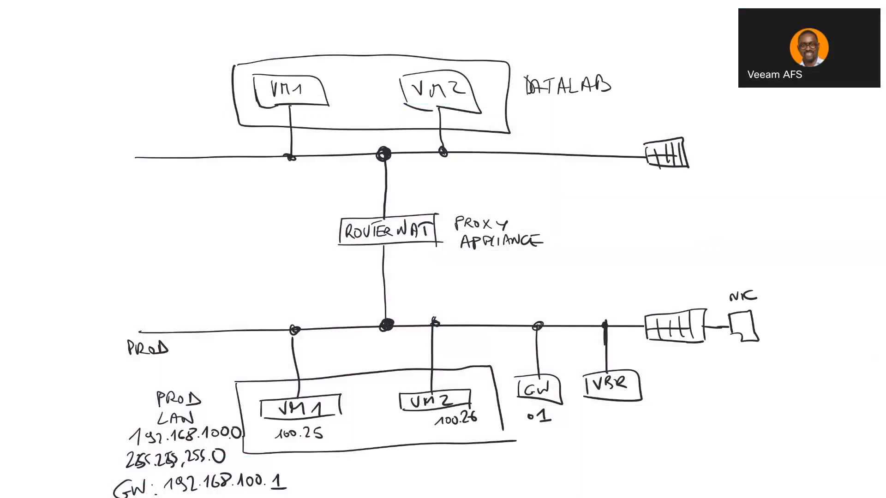
On the whiteboard, write 192.168.200.25 beside the ROUTER NAT box and underline its 200 octet twice.
mouse_move(132, 222)
left_mouse_down()
mouse_move(150, 214)
mouse_move(150, 225)
left_mouse_up()
mouse_move(157, 213)
left_mouse_down()
mouse_move(164, 224)
mouse_move(205, 211)
mouse_move(196, 206)
mouse_move(197, 219)
mouse_move(264, 224)
left_mouse_up()
left_click(166, 221)
left_click(203, 220)
left_click_drag(281, 209, 273, 222)
left_click_drag(203, 233, 212, 232)
left_click_drag(202, 240, 211, 240)
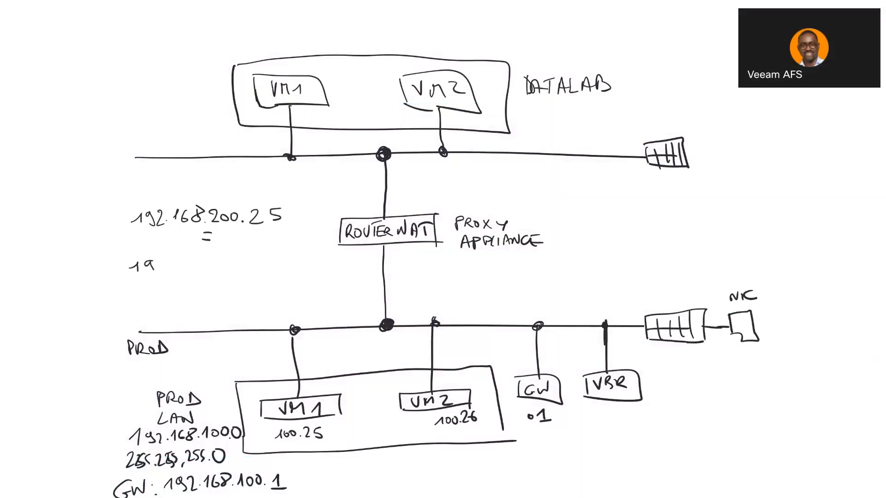
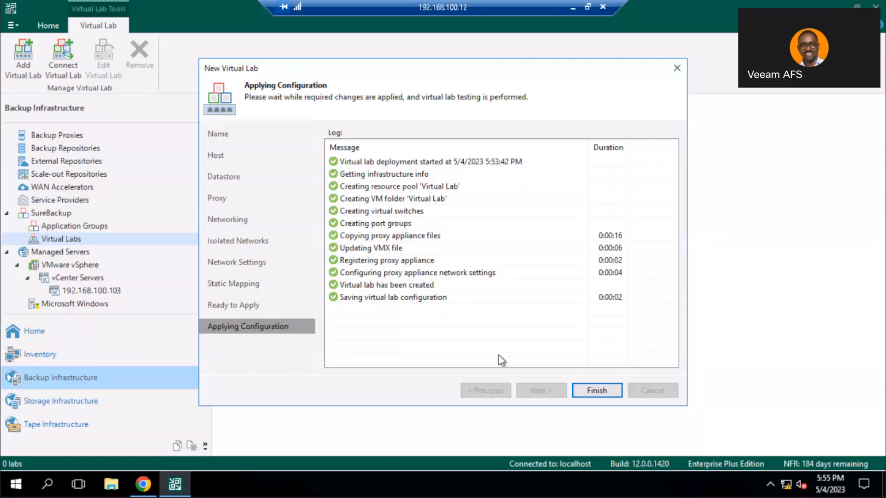
Finish the virtual lab wizard and, in the vSphere Client, view the Virtual_Lab machine under DR site host 192.168.100.102.
left_click(580, 391)
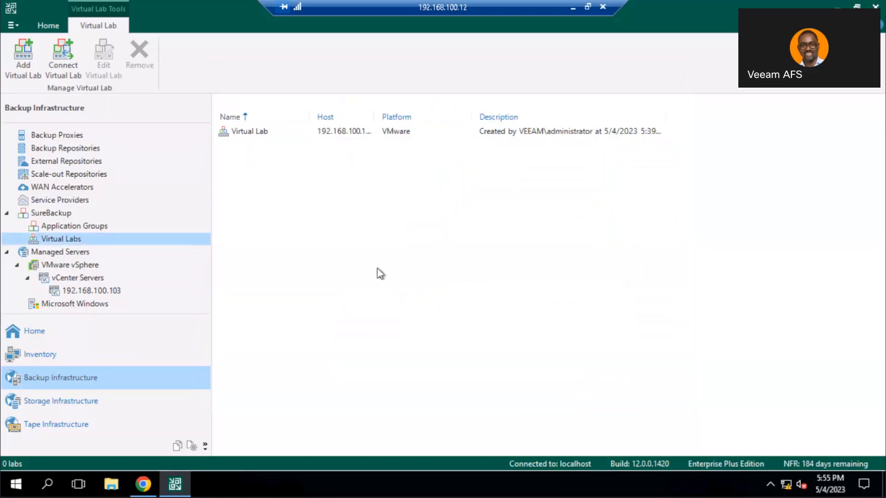
left_click(143, 485)
left_click(571, 339)
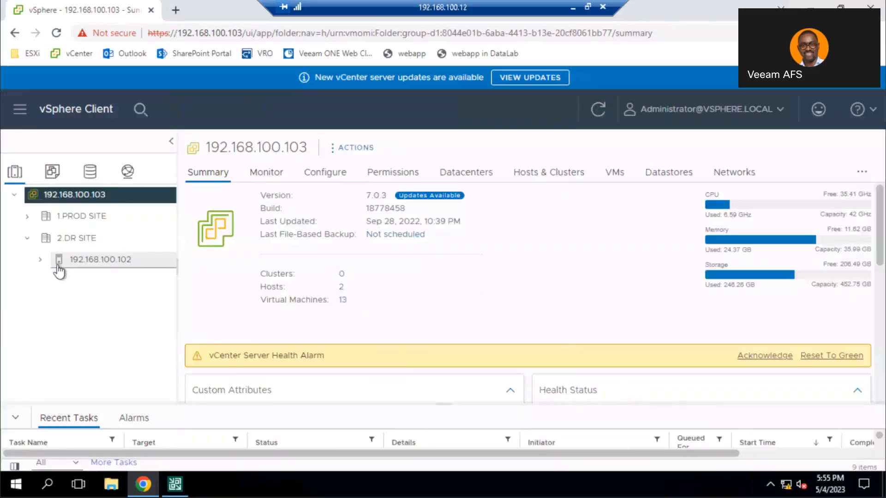
left_click(40, 260)
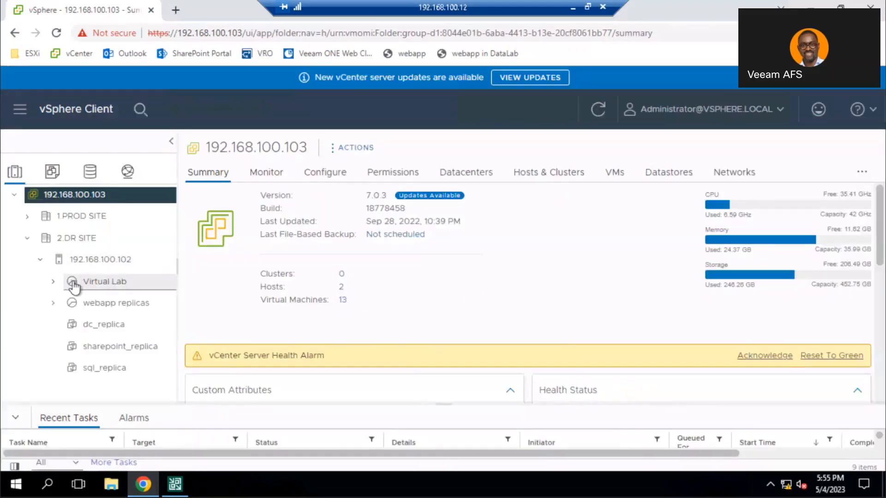
left_click(54, 282)
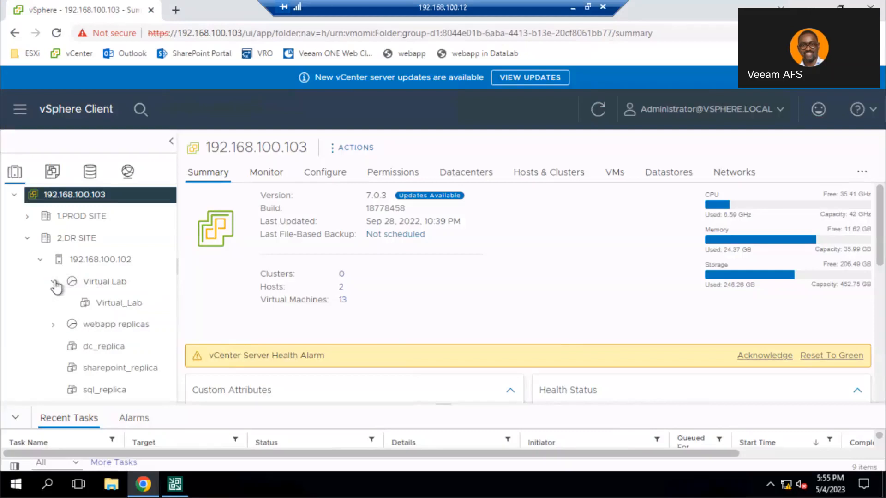
left_click(110, 307)
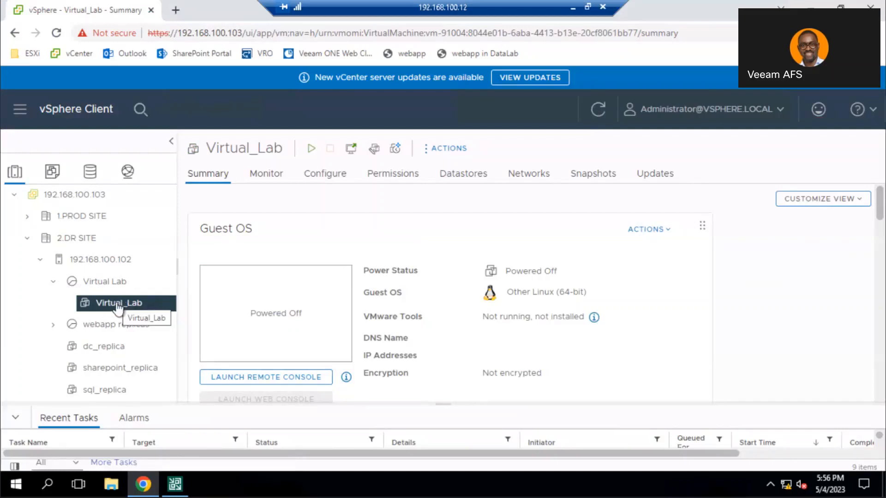
Switch back to Veeam Backup & Replication and display the SureBackup application groups.
left_click(175, 484)
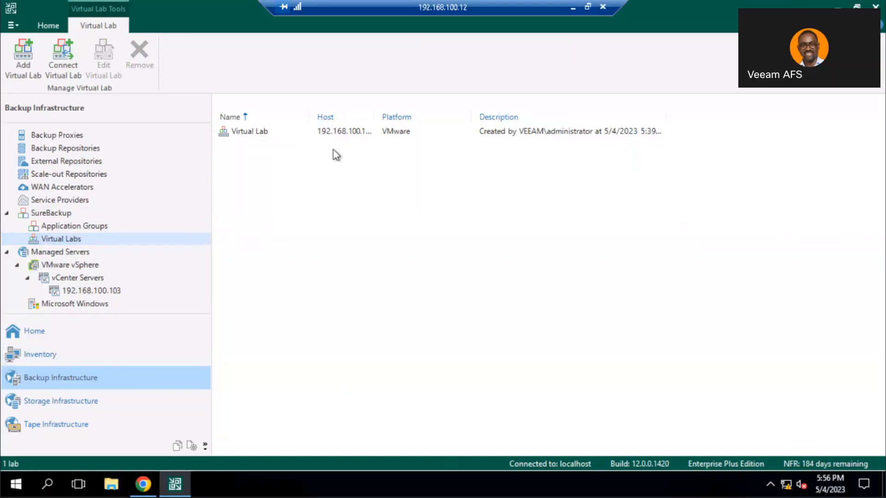
left_click(60, 227)
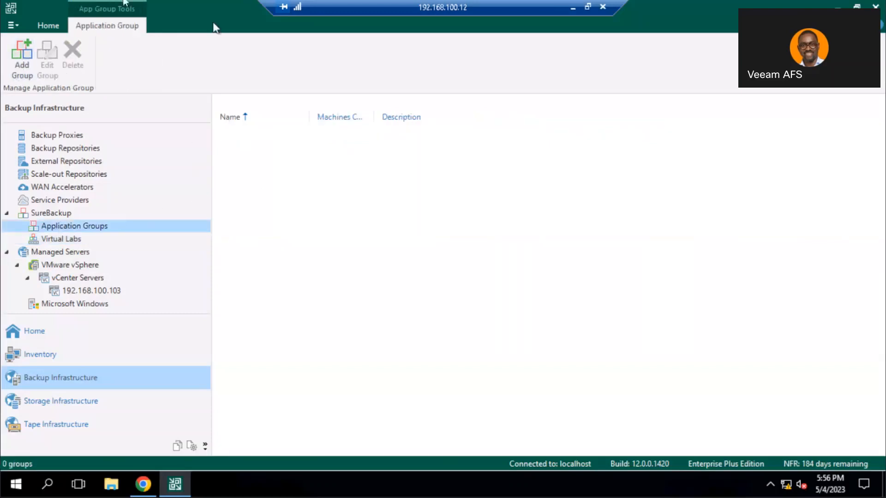
In Chrome, open the webapp bookmark in a new tab and proceed past the certificate warning for 192.168.100.25.
left_click(148, 490)
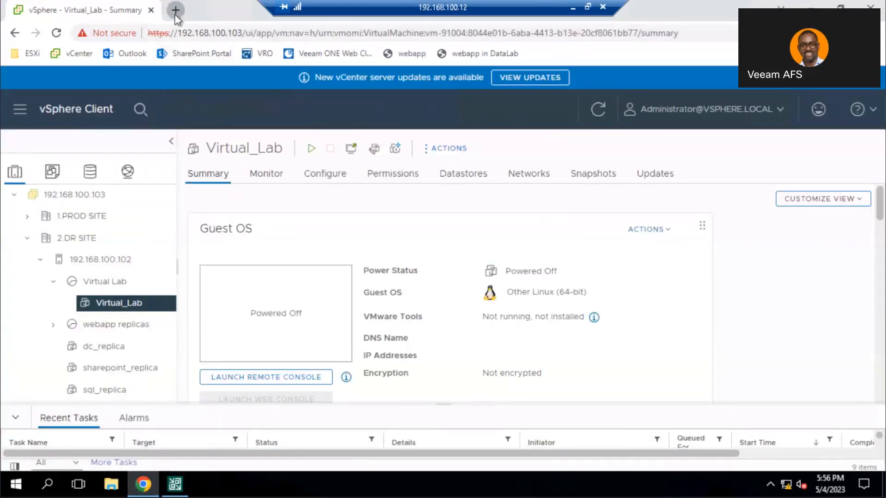
left_click(176, 10)
left_click(397, 57)
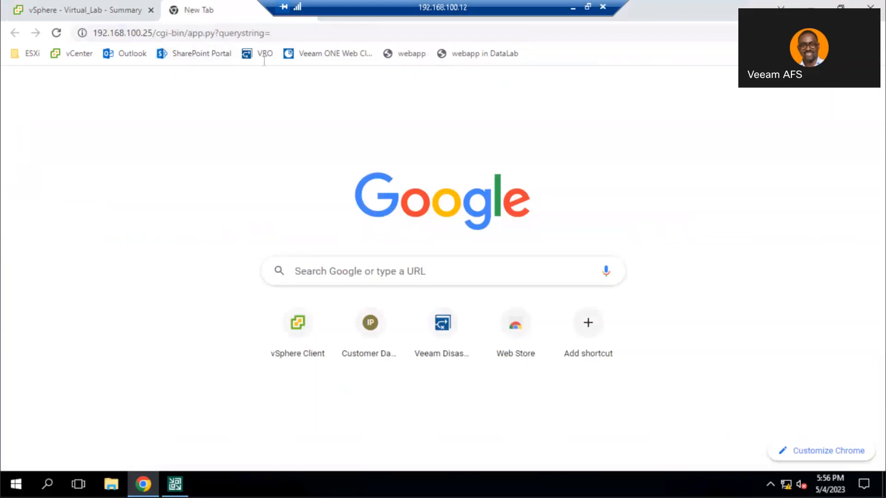
left_click(287, 388)
scroll(289, 416, "down", 1)
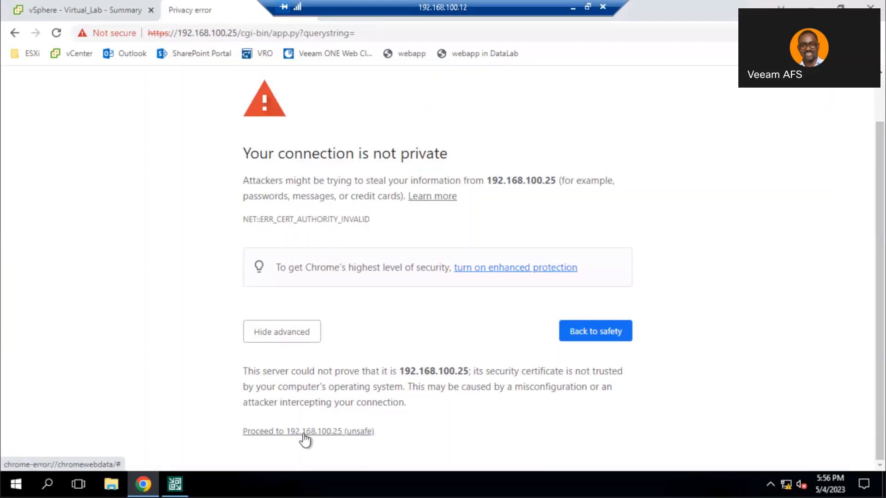
left_click(306, 432)
Filter the customer database records by the name text "ch", and again by "a".
left_click(179, 138)
left_click(210, 167)
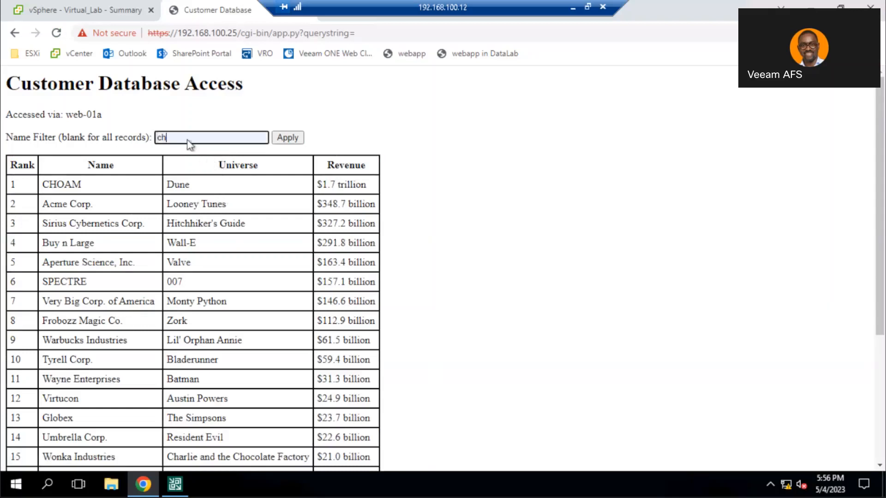
left_click(290, 140)
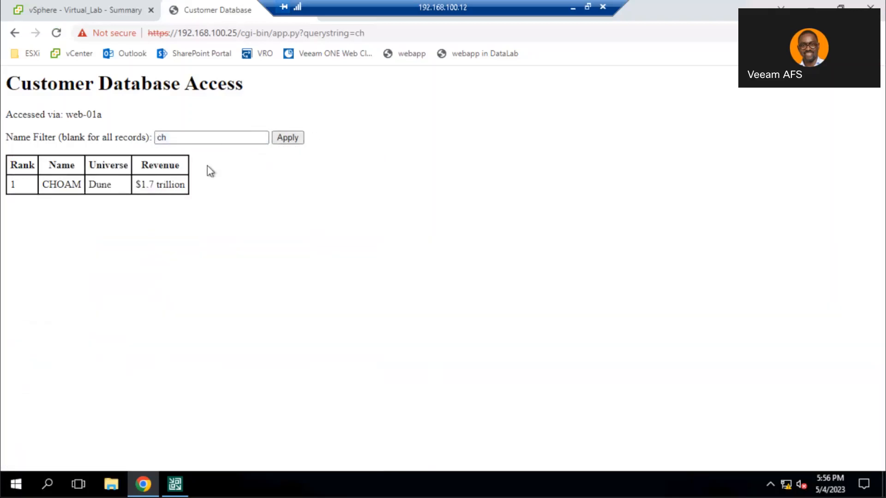
double_click(200, 135)
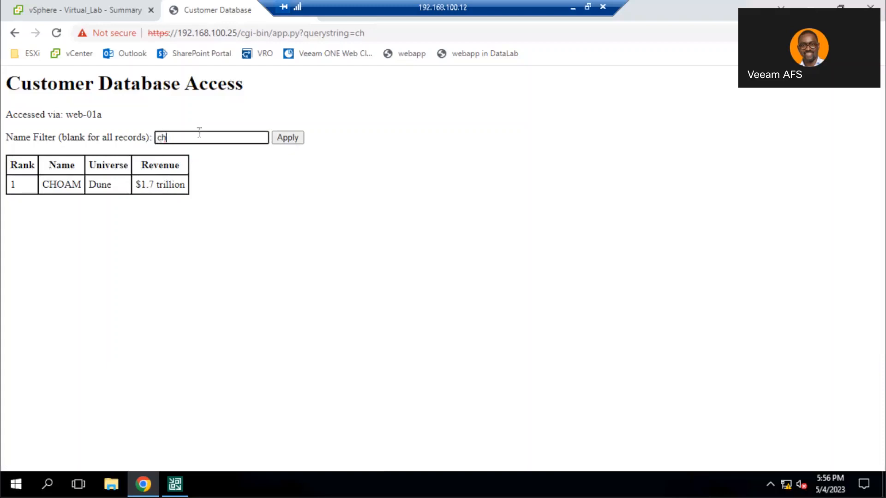
key("BackSpace")
type("a")
key("Return")
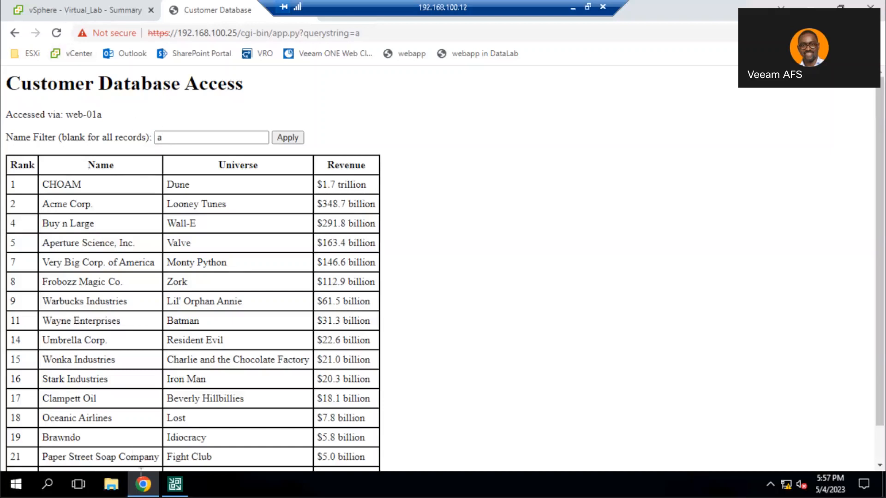
Switch to Veeam Backup & Replication and start a new application group named Application Group.
left_click(166, 483)
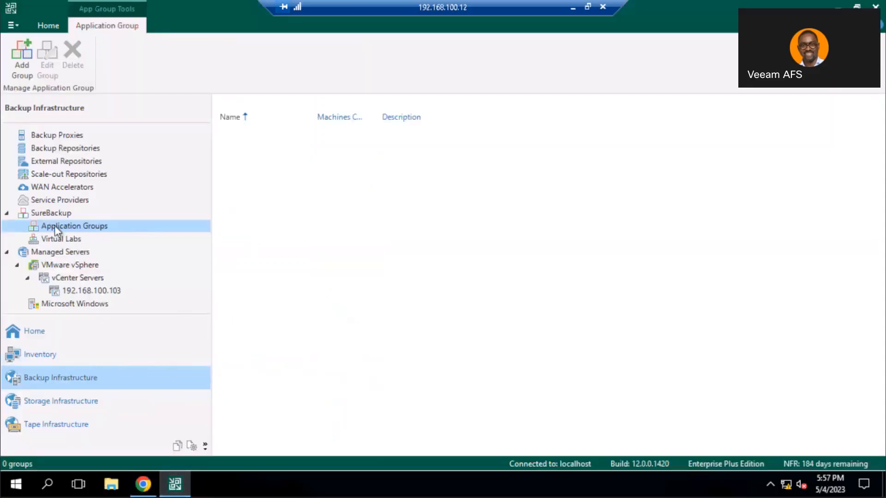
left_click(28, 67)
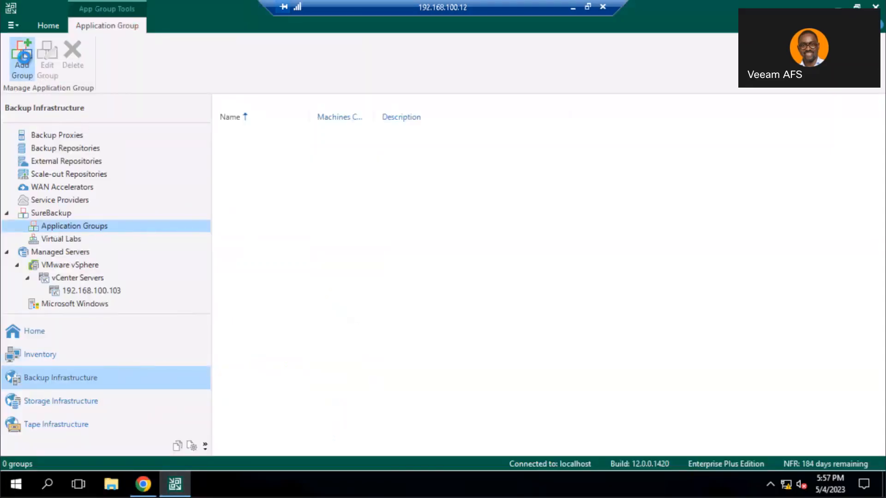
left_click(415, 151)
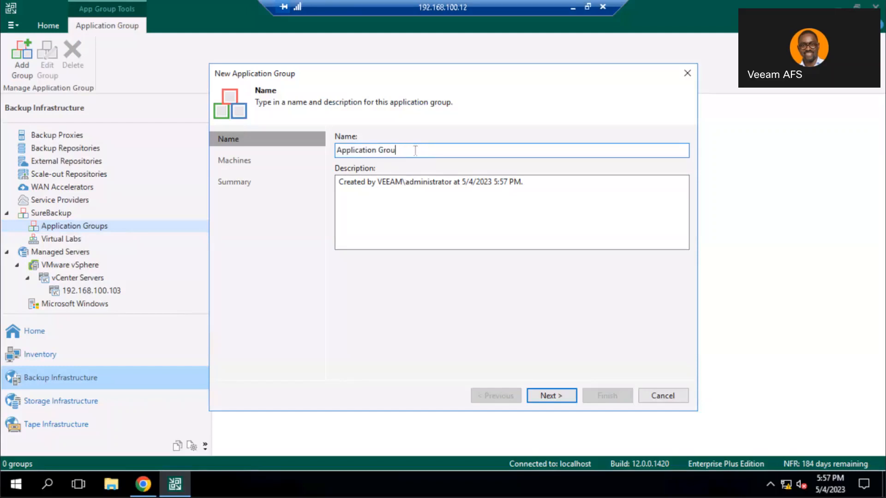
type("p")
left_click(554, 398)
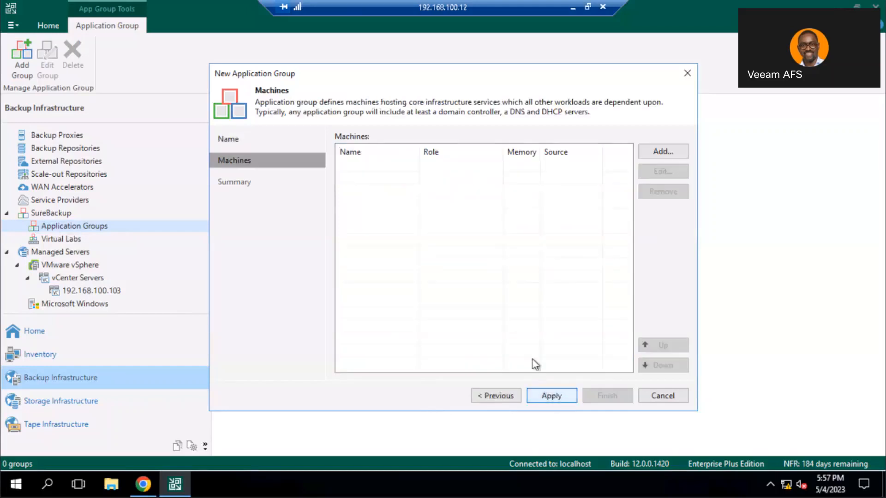
Add all machines of the Backup Webapp job to the application group from backups.
left_click(673, 150)
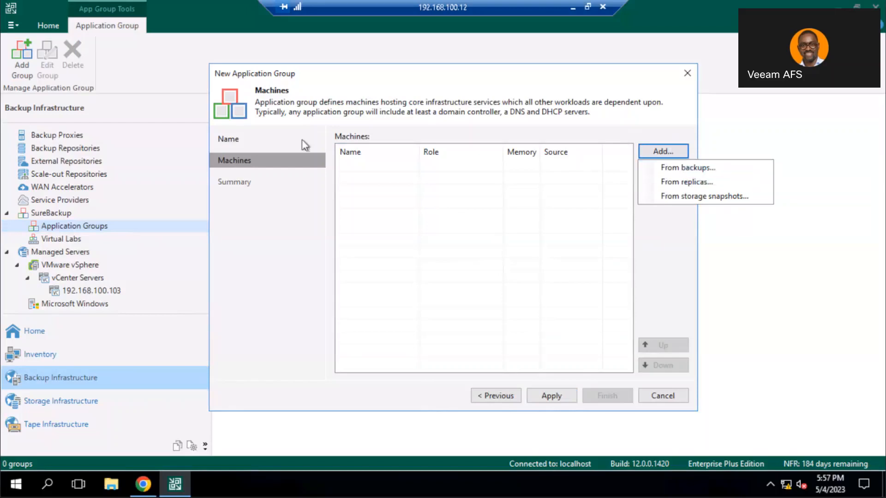
left_click(693, 168)
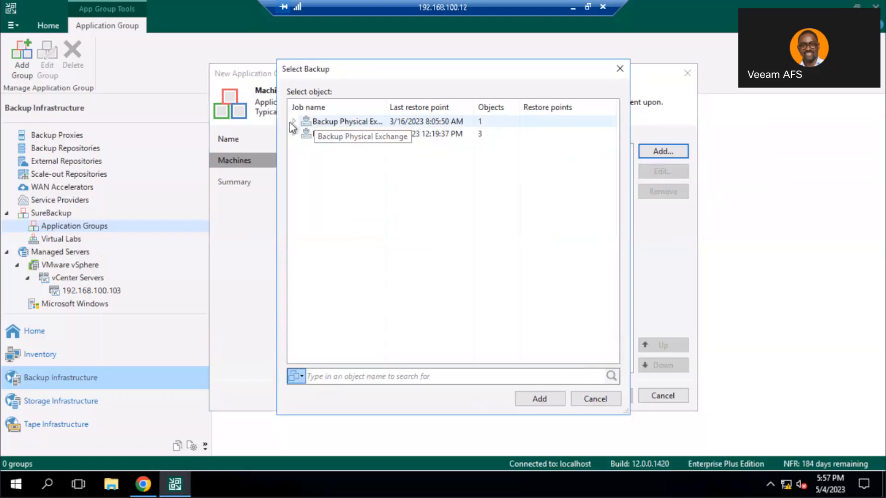
left_click(295, 134)
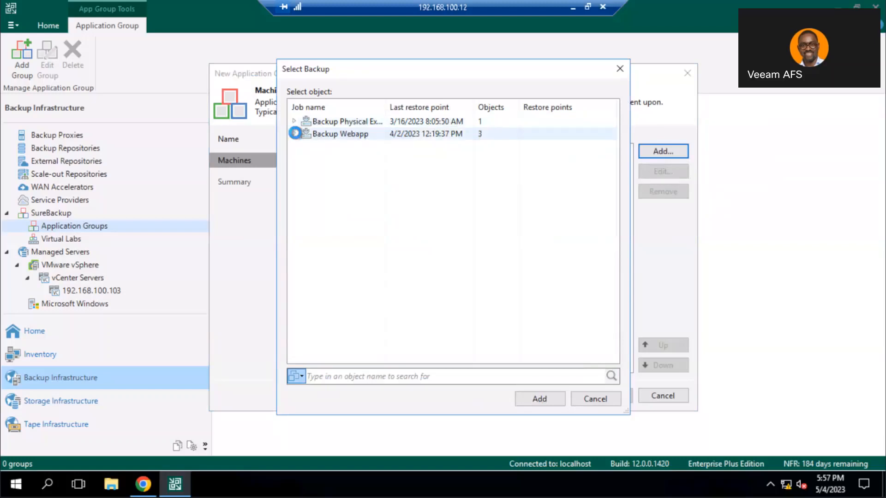
left_click(339, 136)
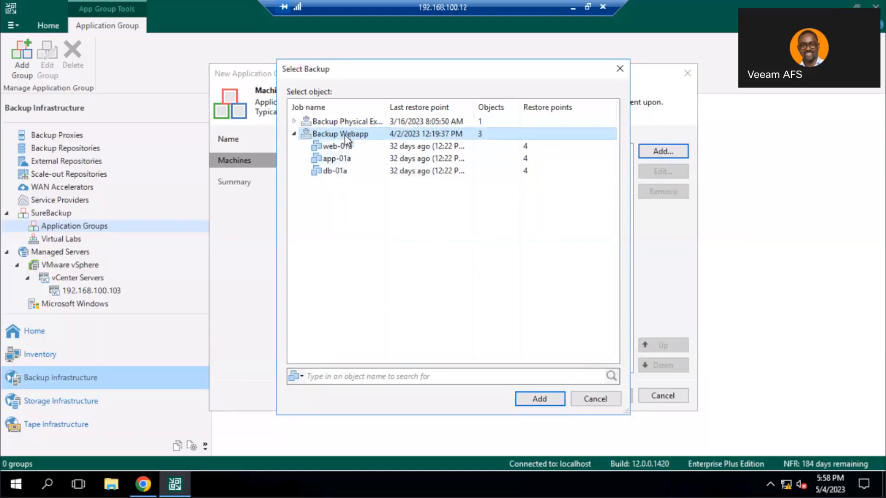
left_click(538, 400)
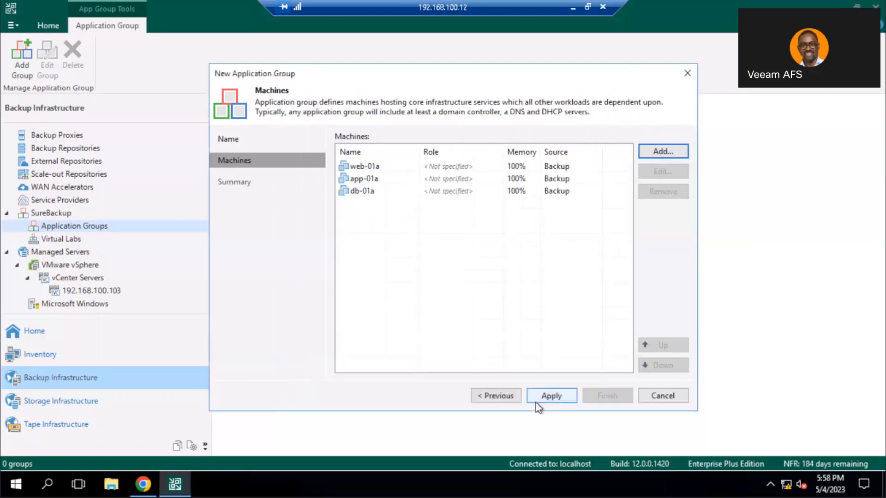
Add the exch.veeam.hol machine from the Backup Physical Exchange backup to the application group.
left_click(643, 154)
left_click(690, 168)
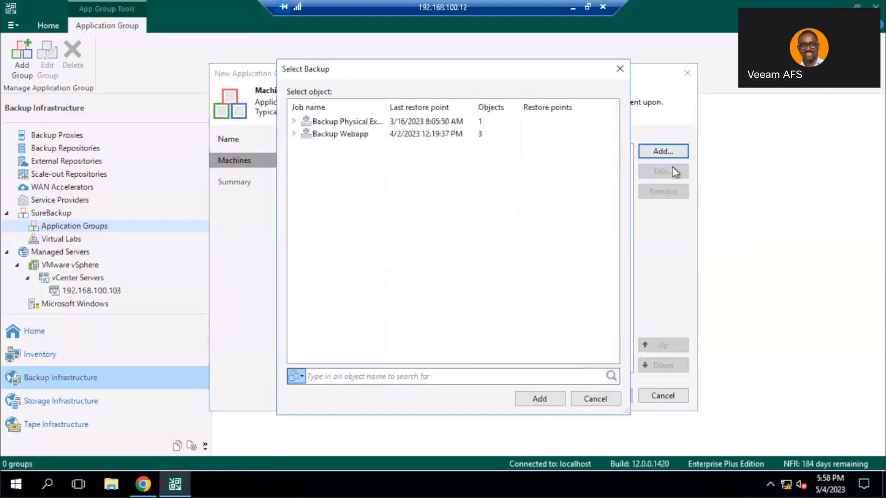
left_click(294, 122)
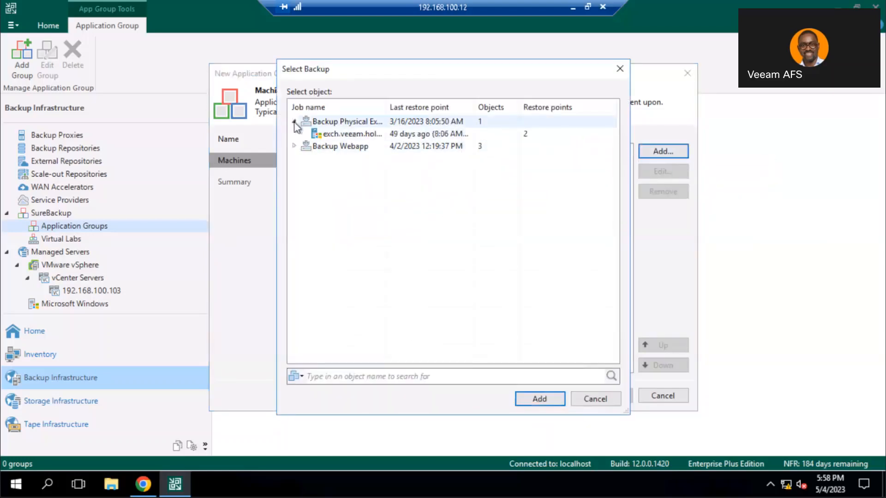
left_click(331, 134)
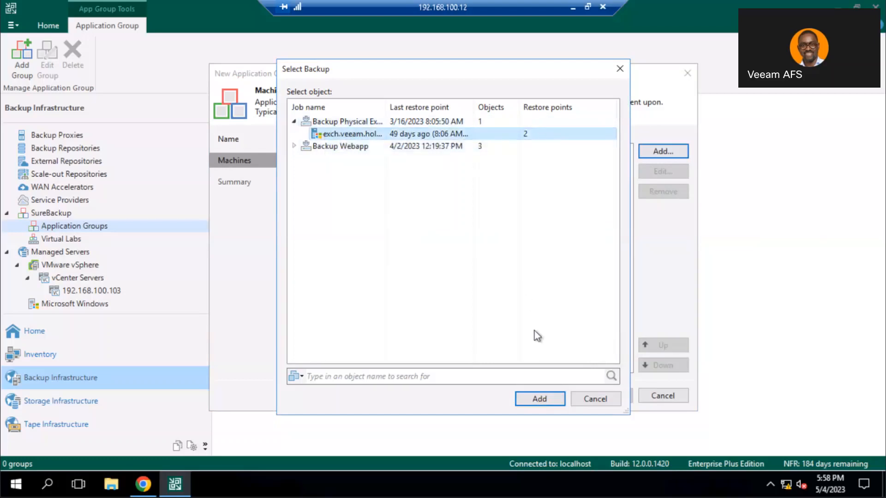
left_click(553, 406)
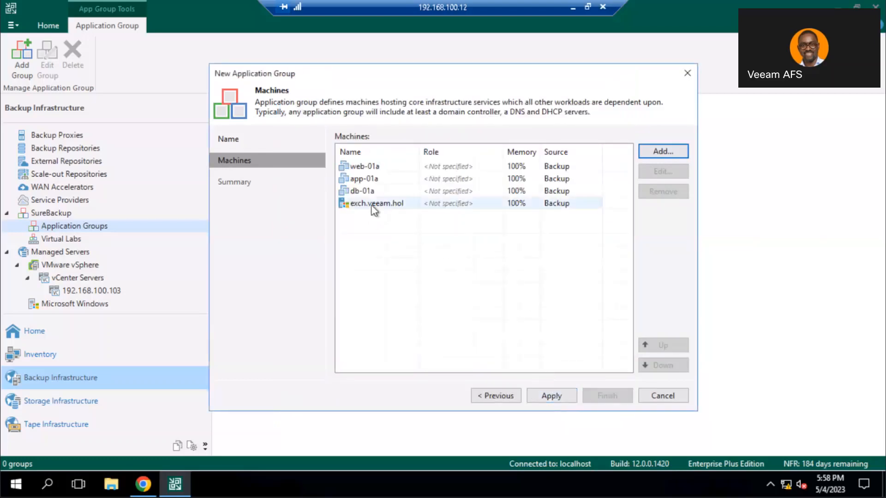
Remove the exch.veeam.hol machine from the application group.
left_click(374, 204)
left_click(358, 190)
left_click(358, 167)
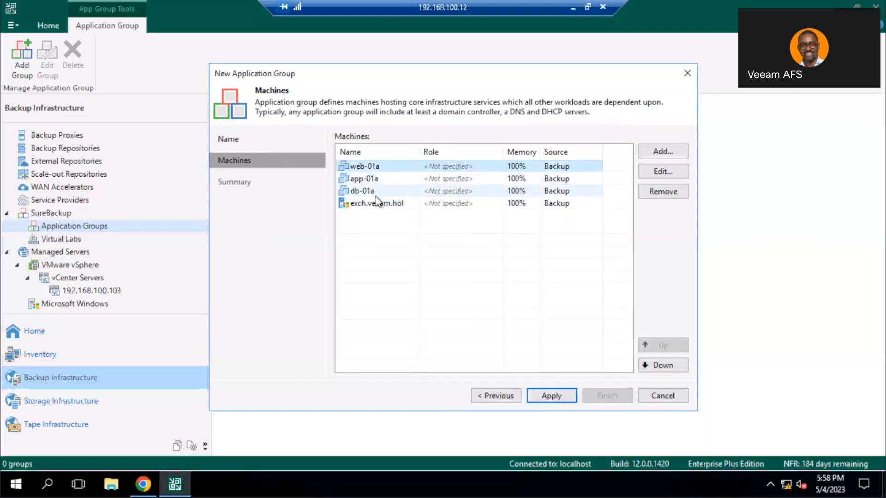
left_click(380, 204)
left_click(664, 193)
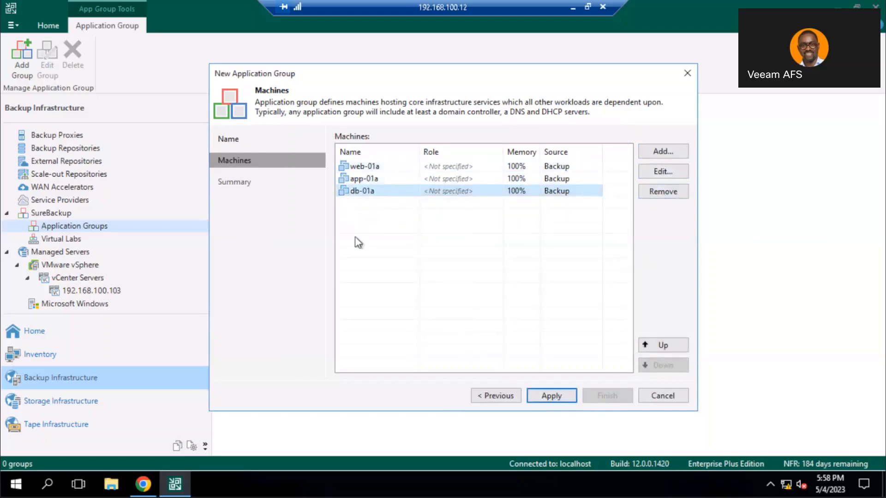
Apply the group, return to its machine list and try assigning the DNS Server role to app-01a.
left_click(555, 397)
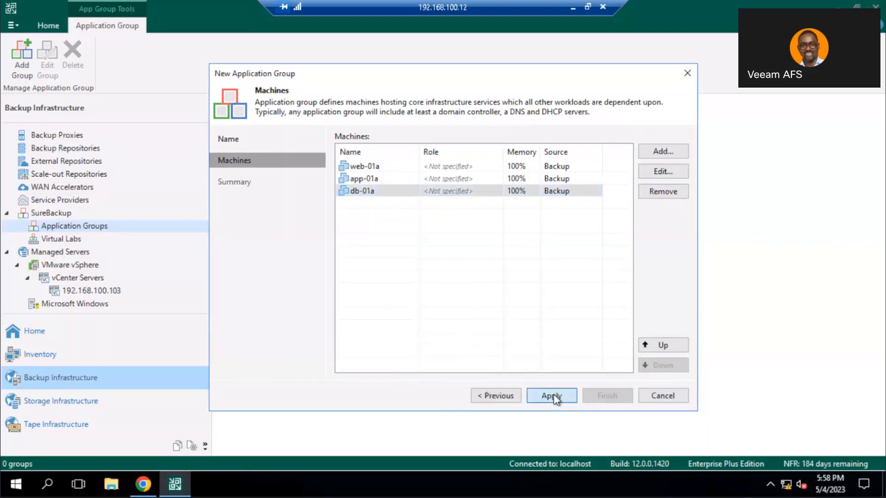
left_click(506, 400)
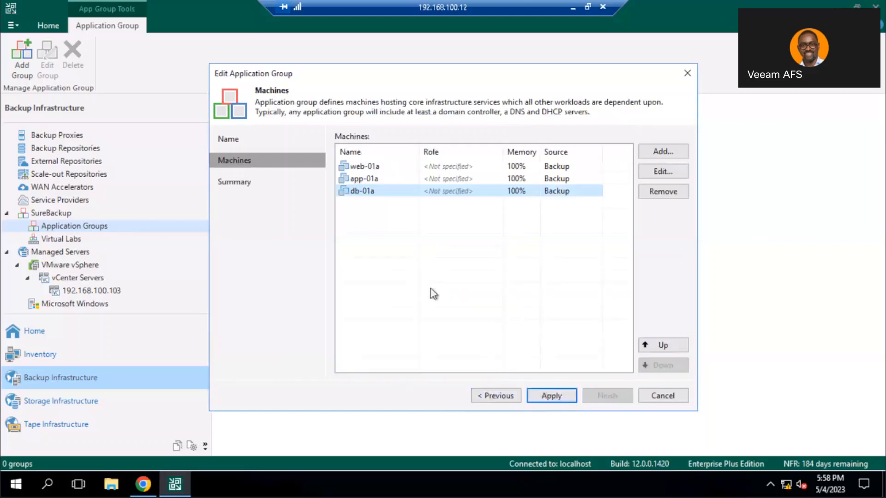
left_click(384, 180)
left_click(645, 173)
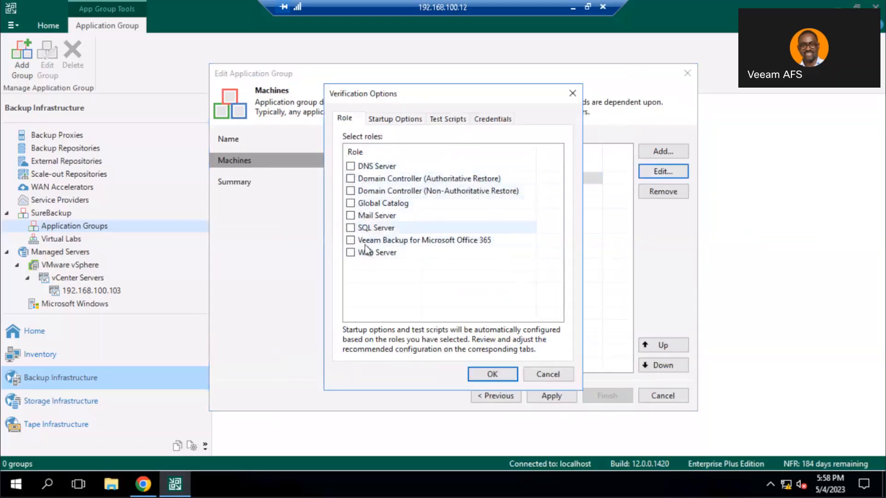
left_click(351, 169)
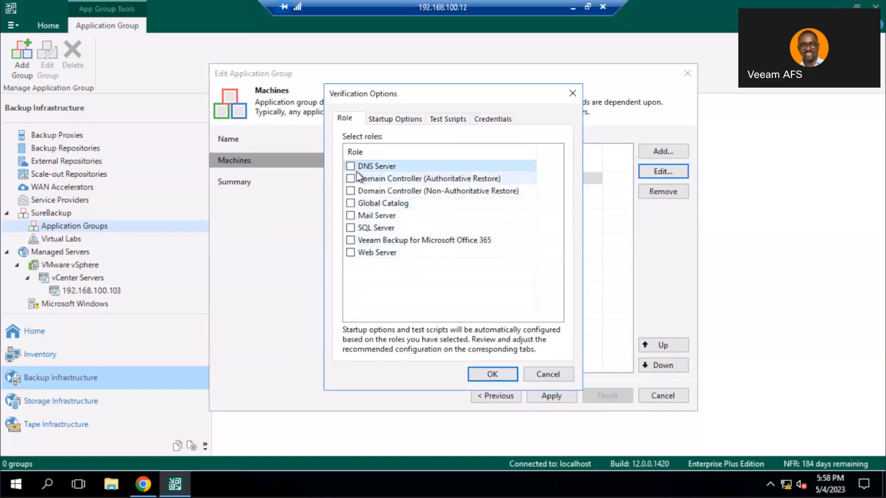
left_click(351, 167)
left_click(350, 167)
left_click(351, 167)
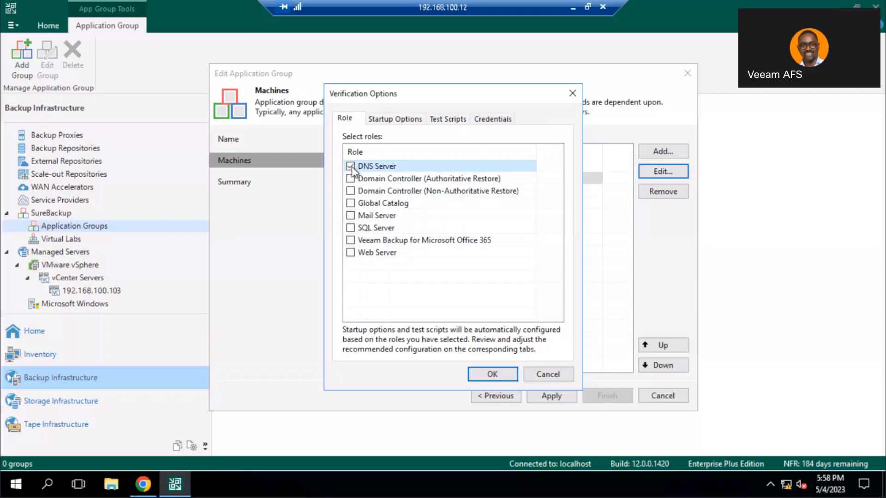
Review app-01a's startup options, test scripts and credentials settings, and close its verification options without saving.
left_click(406, 121)
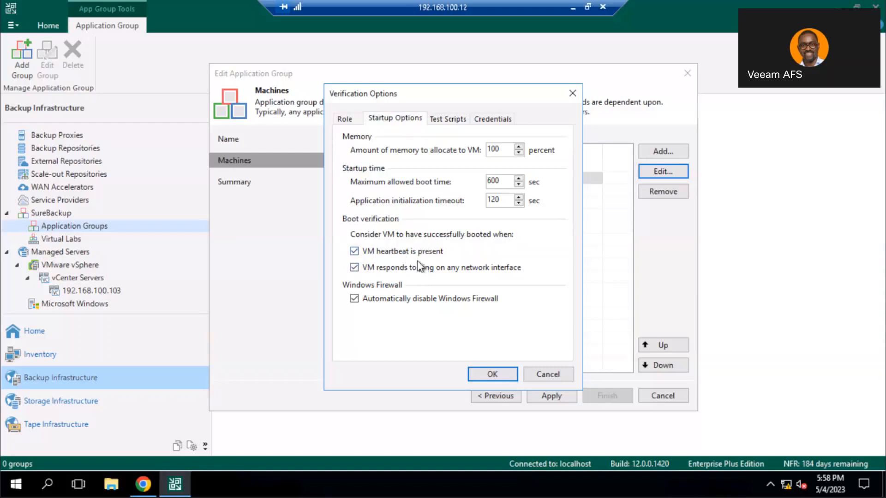
left_click(447, 120)
left_click(477, 121)
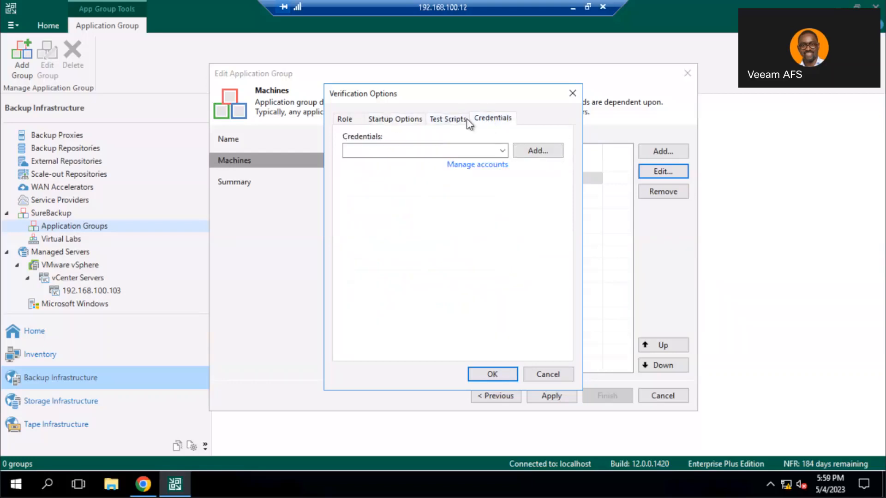
left_click(381, 124)
left_click(360, 122)
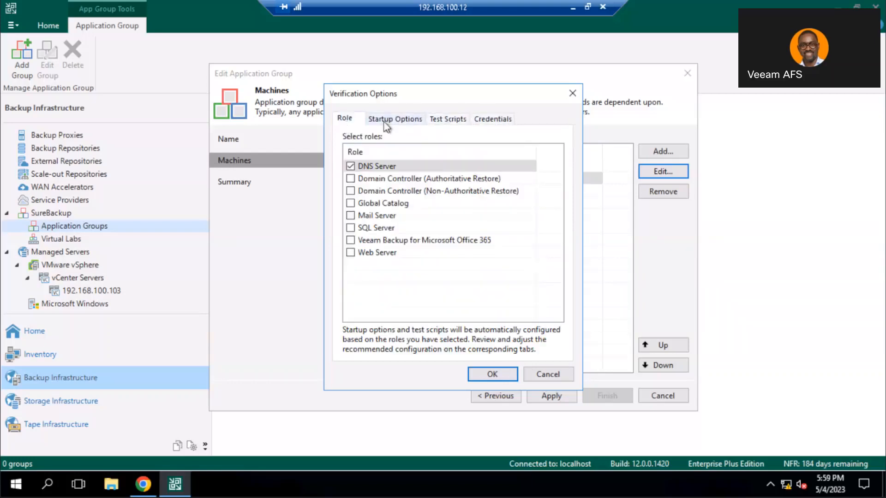
left_click(384, 124)
left_click(441, 120)
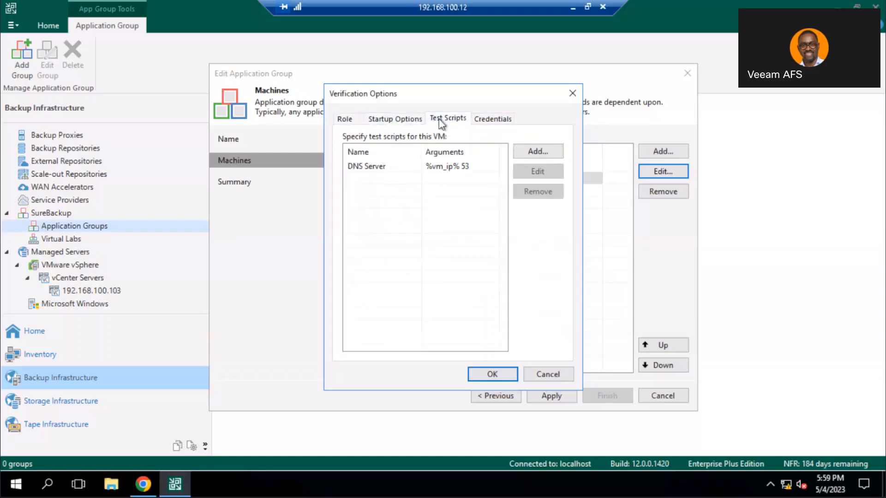
left_click(478, 121)
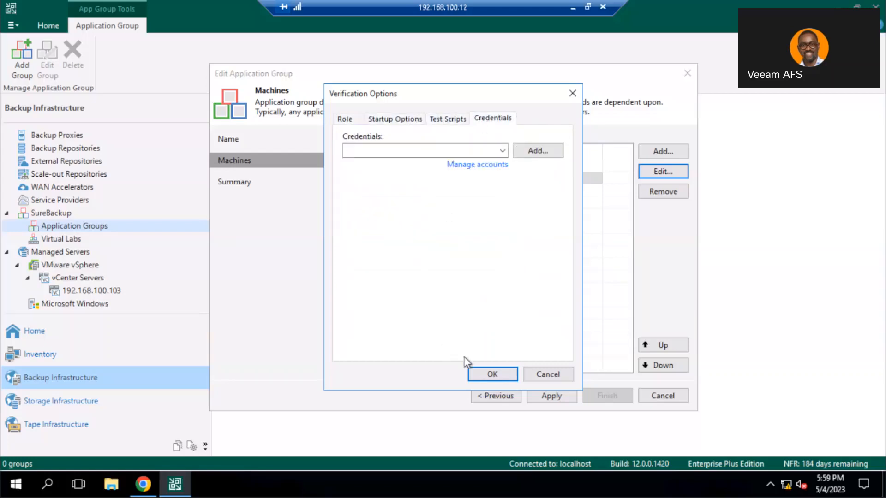
left_click(549, 375)
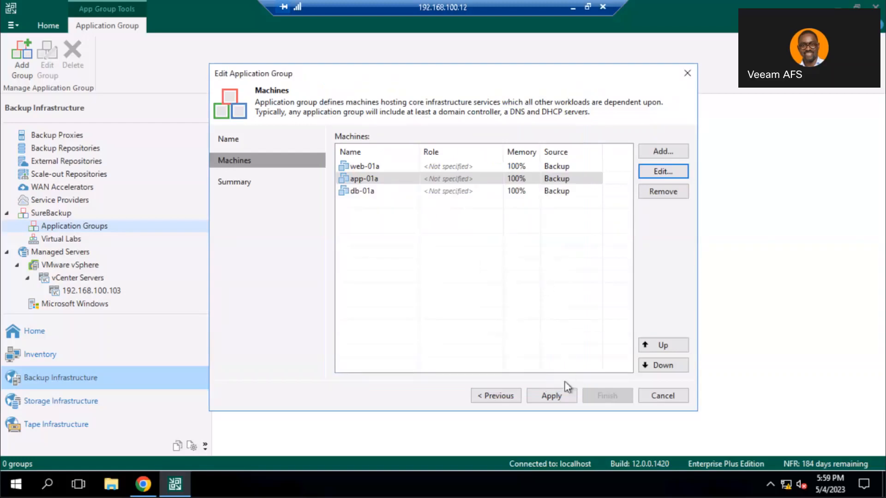
Apply and finish the application group, and check the SureBackup virtual labs and application groups lists.
left_click(552, 397)
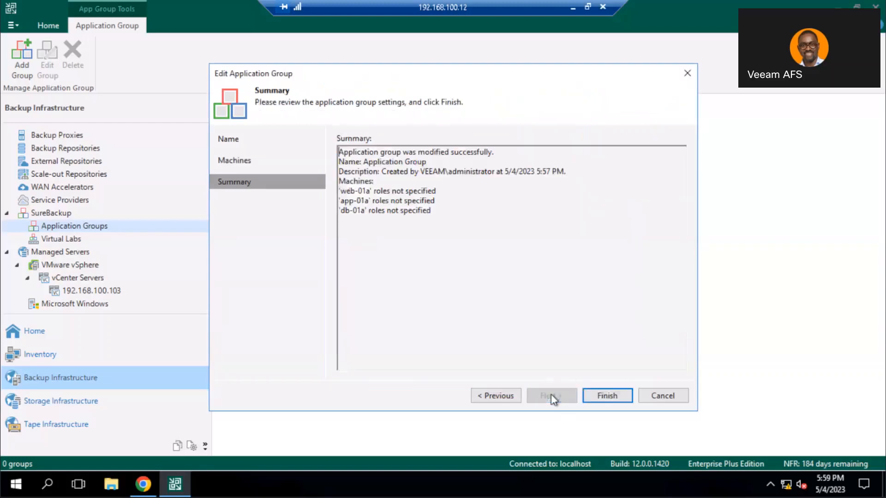
left_click(607, 398)
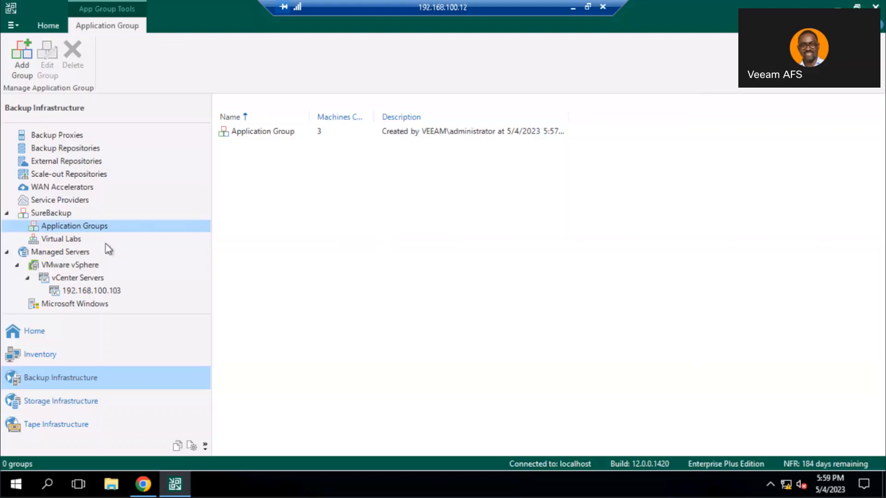
left_click(71, 239)
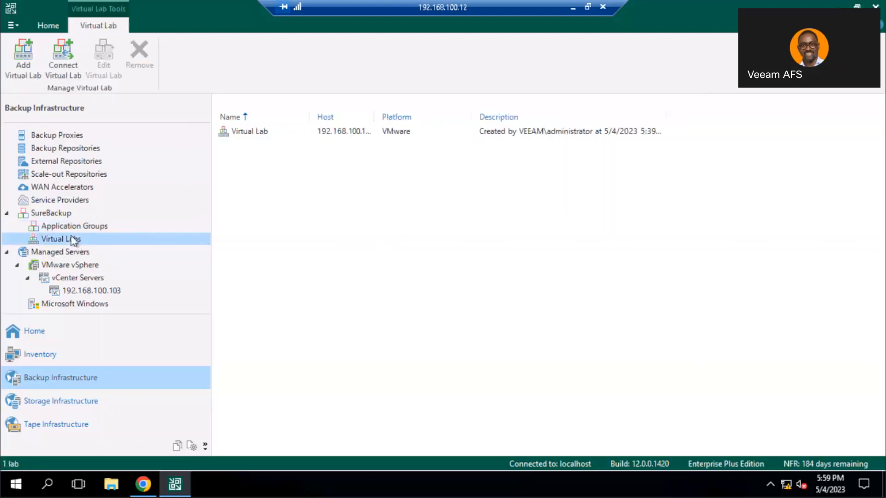
left_click(77, 227)
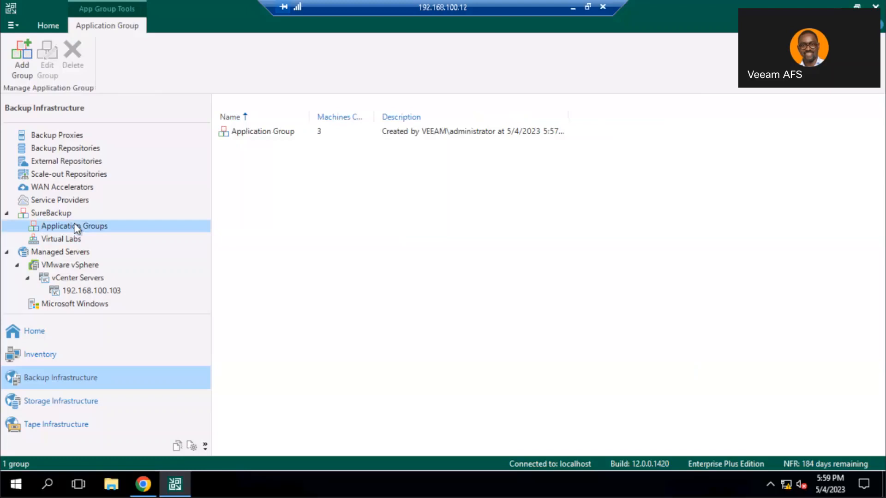
Start a new SureBackup job with the name SureBackup Job 1 and select Virtual Lab as its virtual lab.
left_click(39, 337)
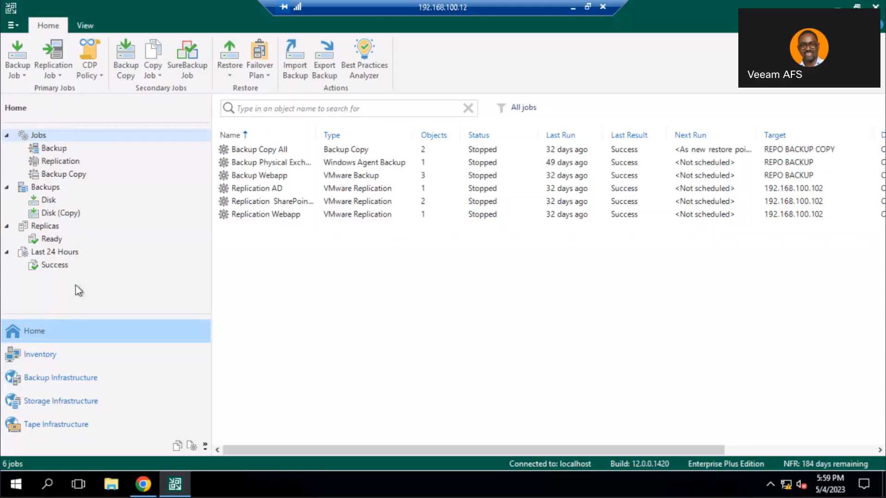
left_click(48, 137)
left_click(187, 54)
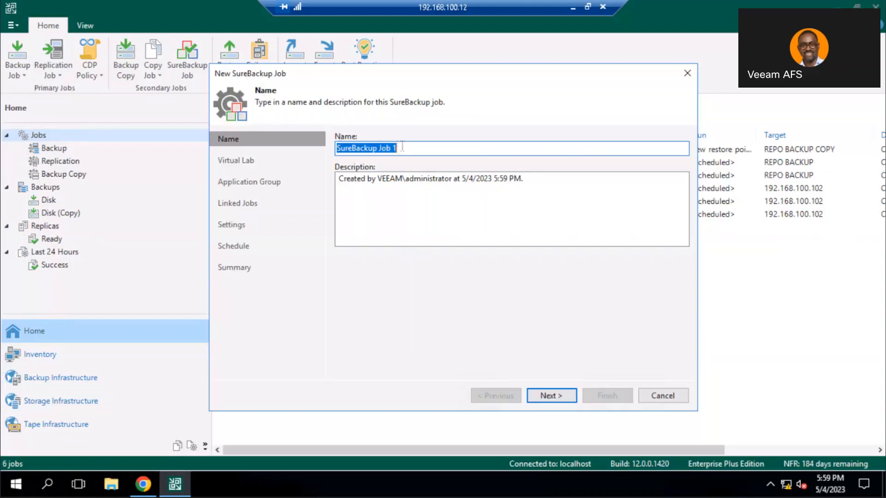
left_click(565, 399)
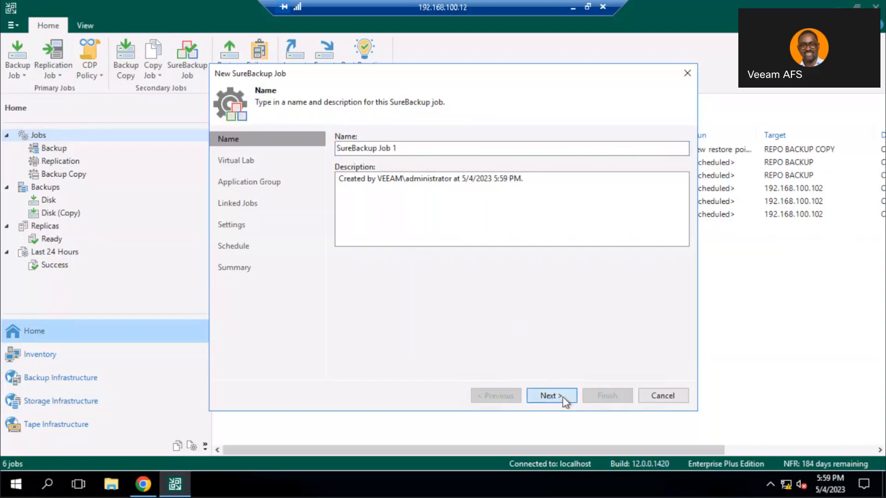
left_click(353, 151)
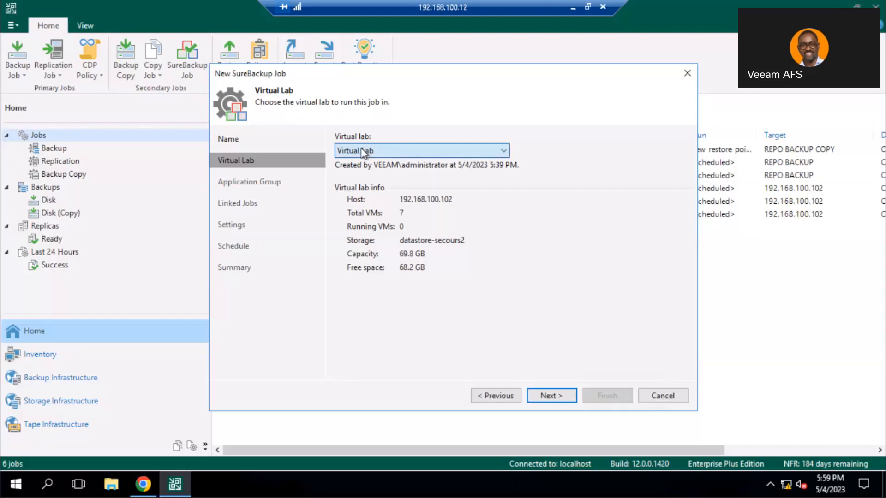
left_click(357, 165)
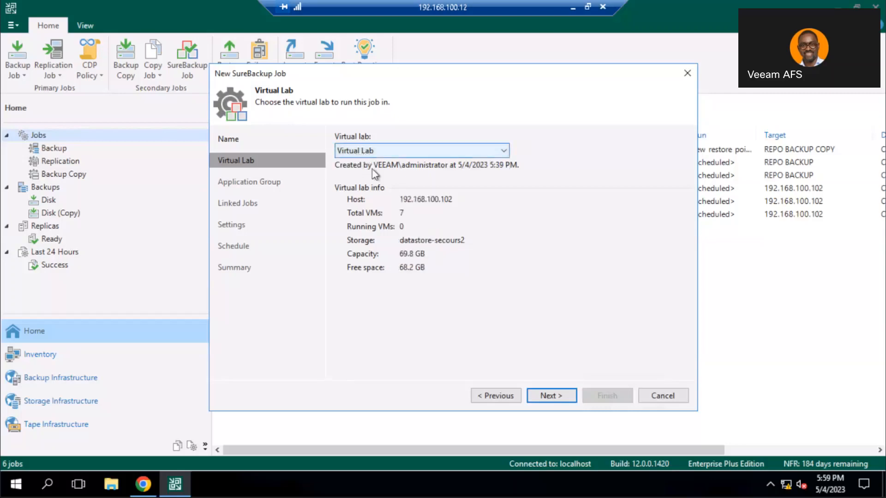
Use Application Group for the job, keep it running after completion, and accept the default linked jobs and recovery verification settings.
left_click(552, 397)
left_click(375, 151)
left_click(371, 172)
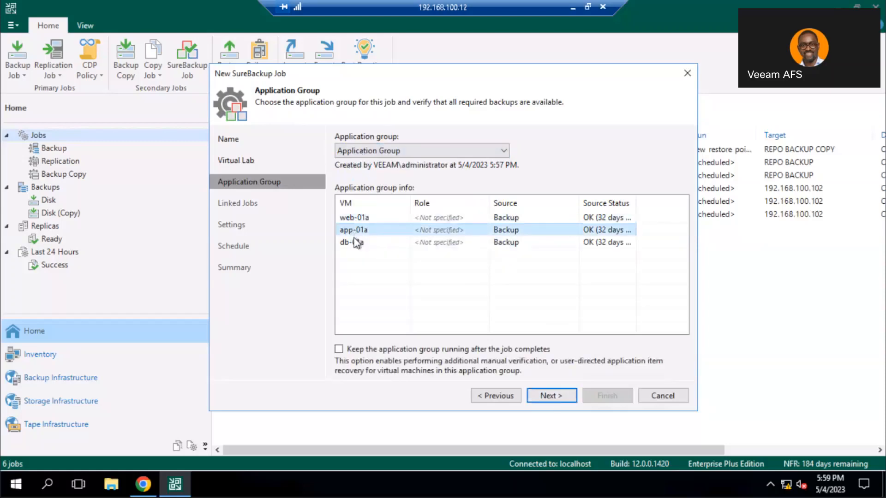
mouse_move(350, 224)
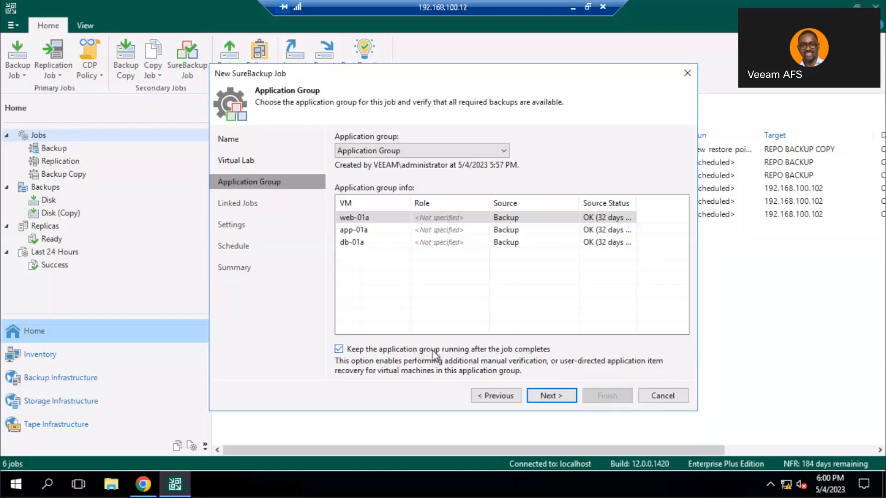
left_click(533, 396)
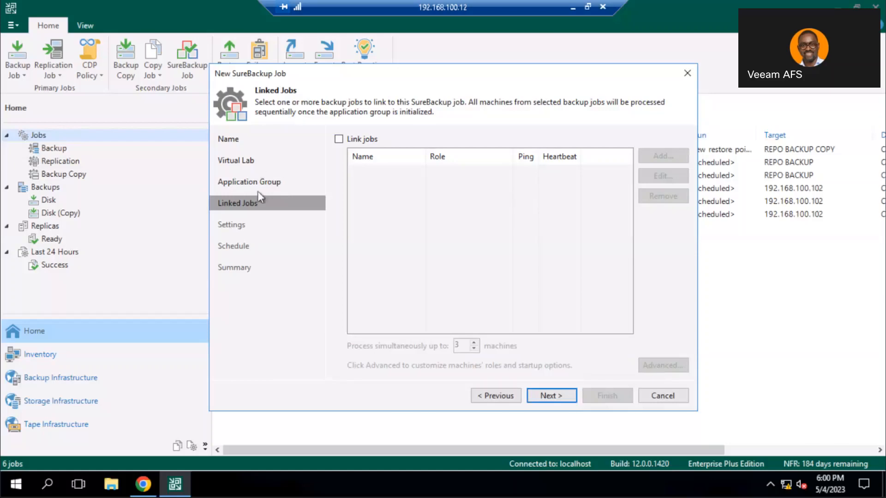
left_click(558, 397)
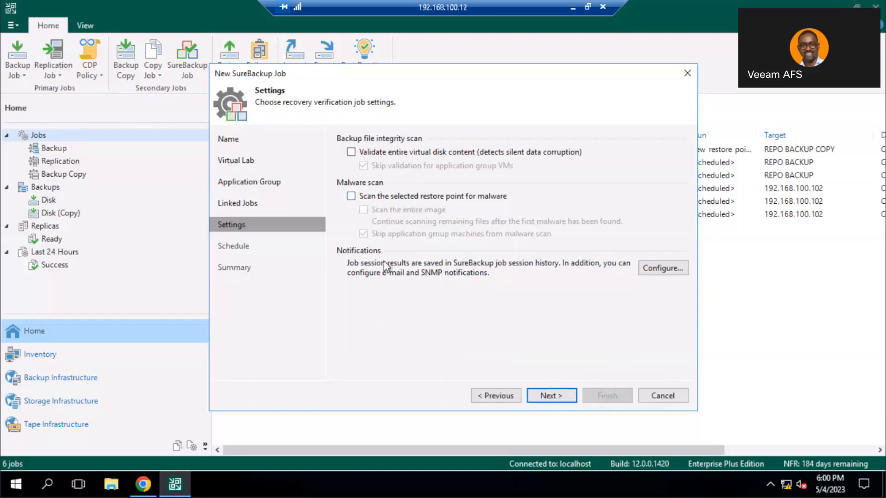
left_click(553, 398)
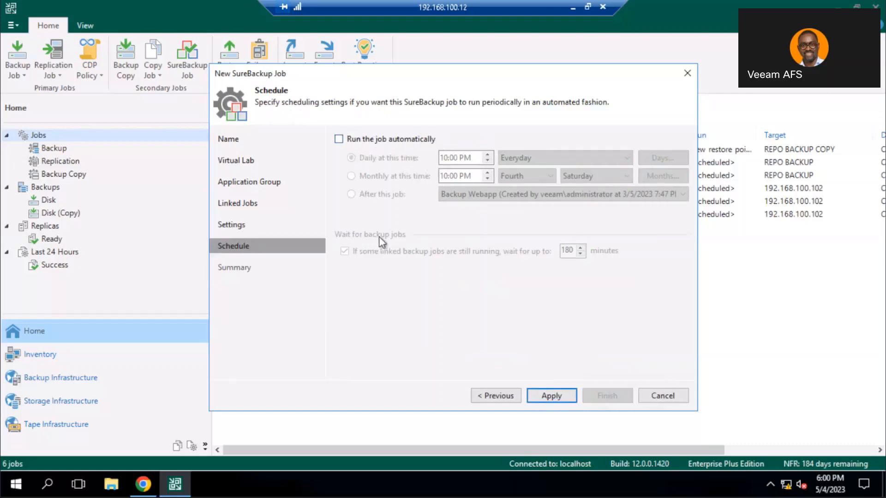
Try scheduling the job to run automatically after Backup Webapp, look through the other jobs offered, and disable automatic running again.
left_click(360, 139)
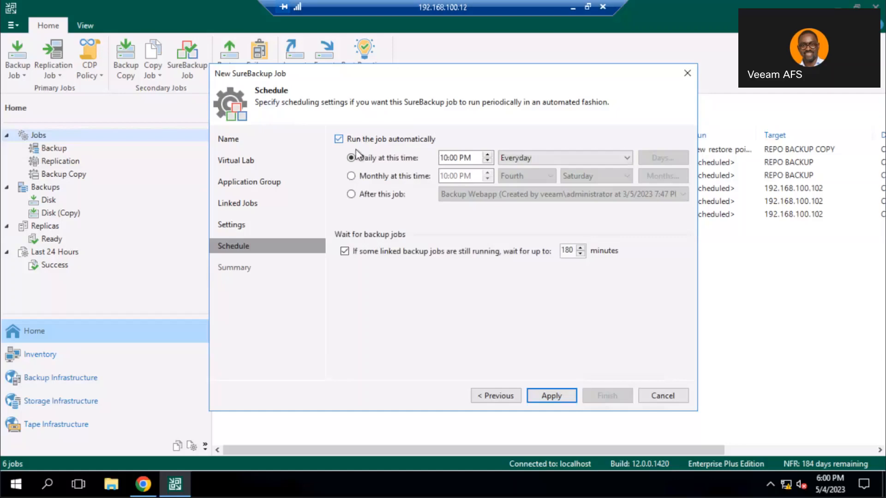
left_click(362, 198)
left_click(459, 195)
left_click(461, 196)
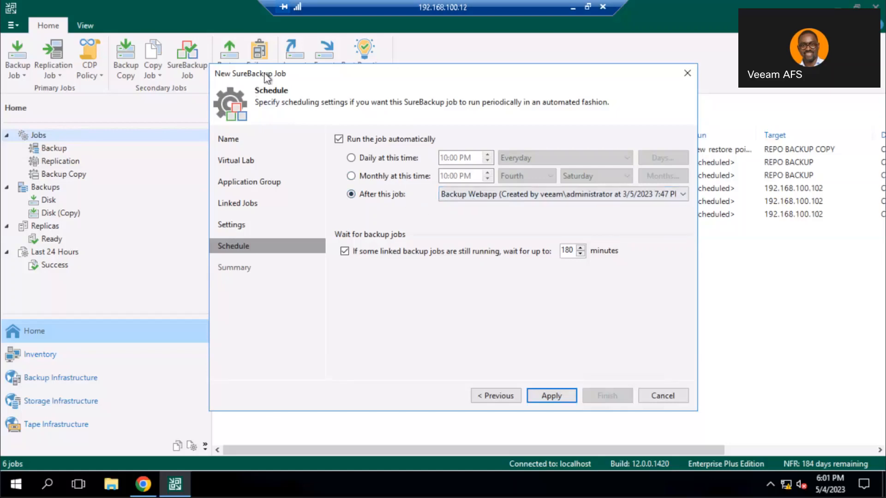
left_click(471, 198)
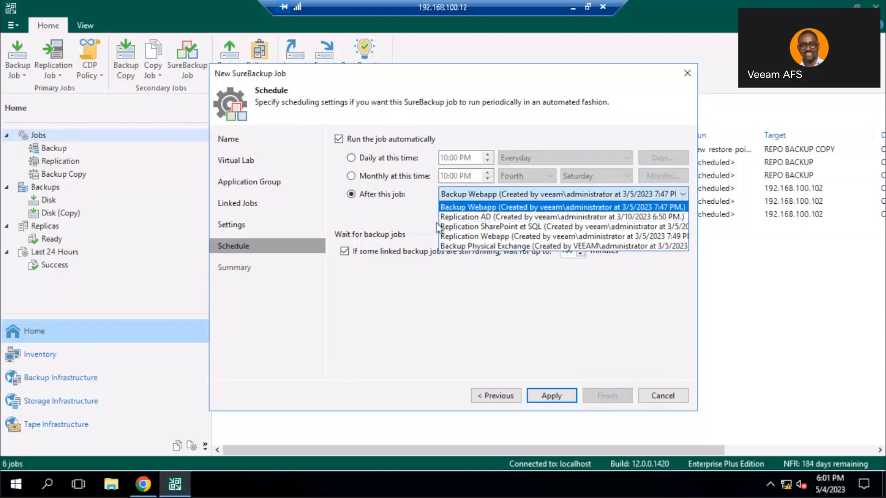
left_click(396, 227)
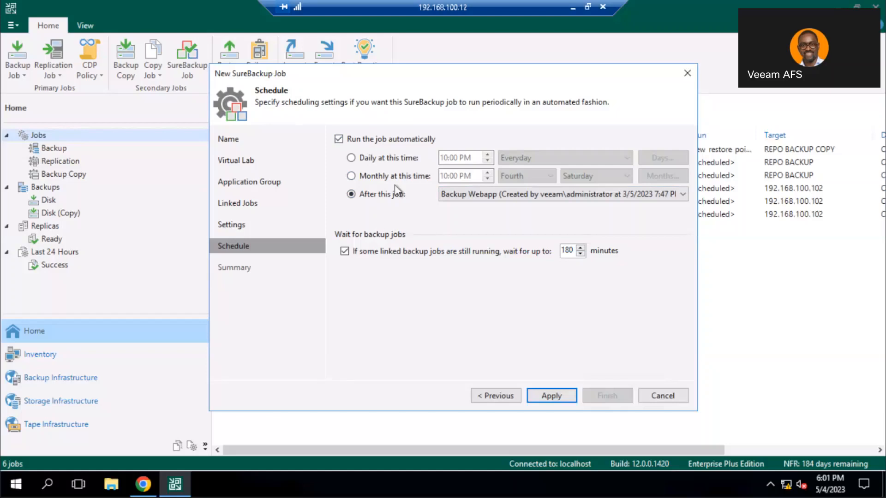
left_click(379, 140)
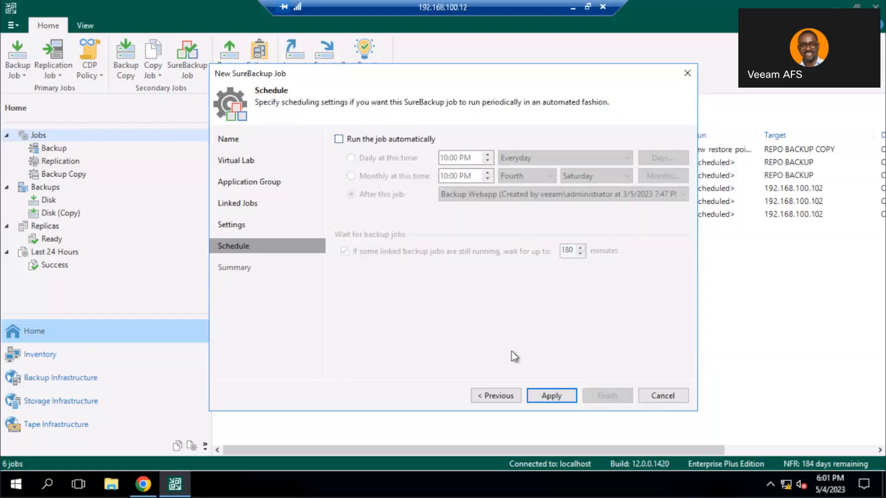
Apply the SureBackup job and finish it with the option to run the job immediately enabled.
left_click(552, 398)
left_click(433, 367)
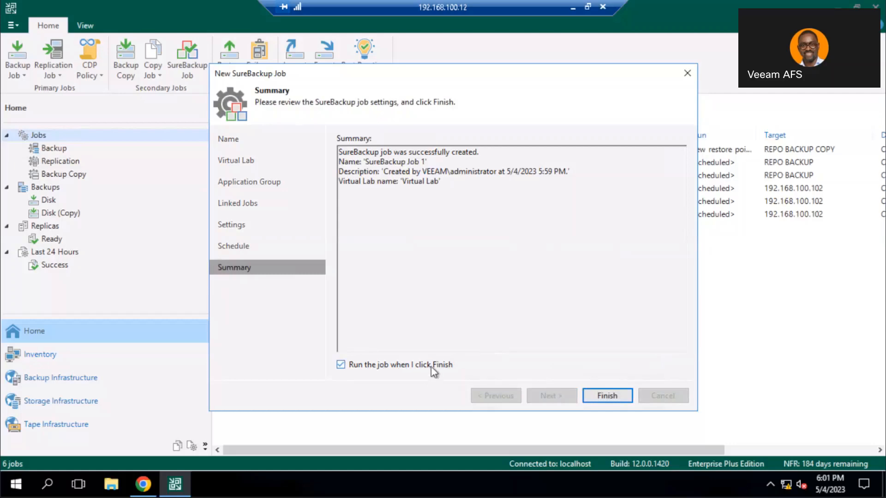
left_click(607, 395)
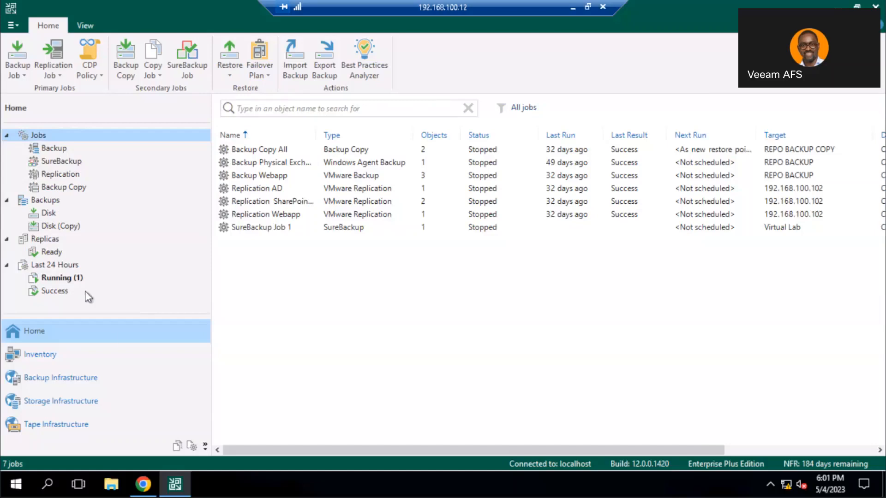
Switch to Chrome, inspect the production web app's network address, try the webapp in DataLab bookmark, and reload the production webapp.
left_click(143, 484)
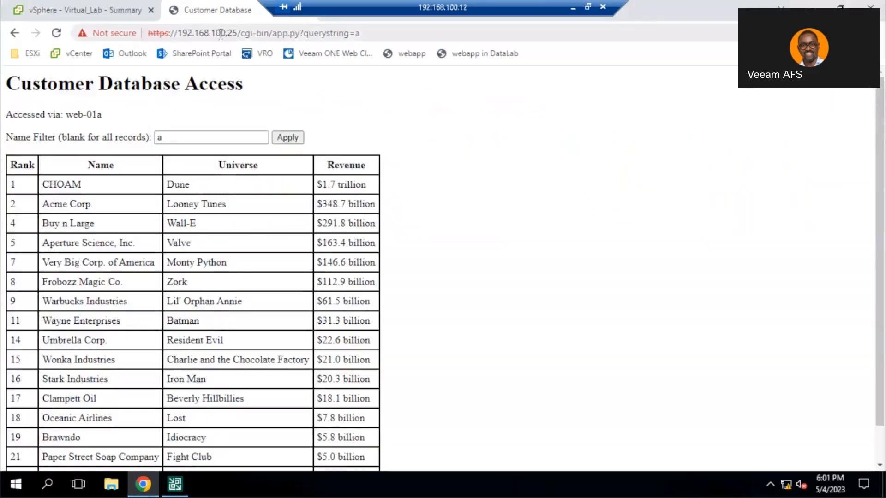
left_click_drag(211, 34, 226, 33)
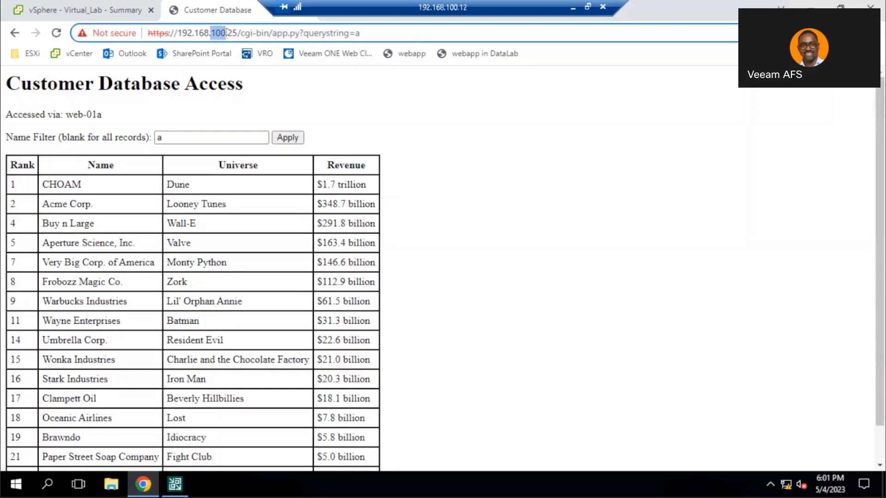
left_click(458, 121)
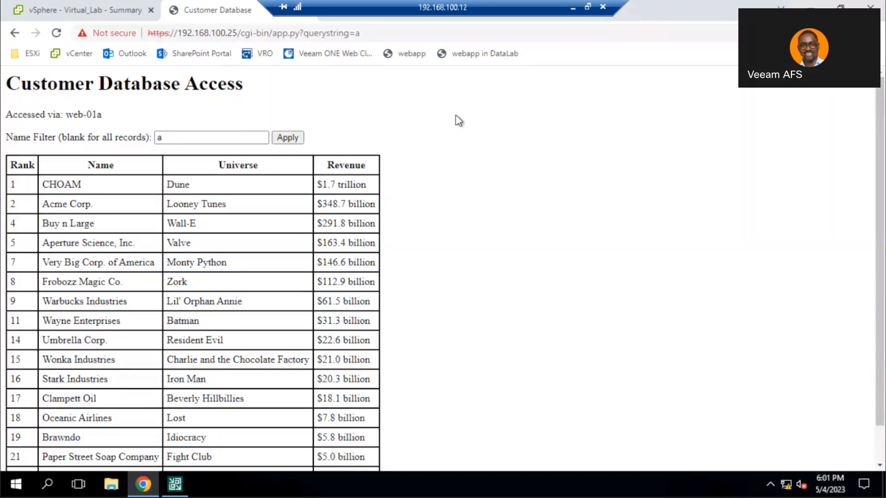
left_click(479, 56)
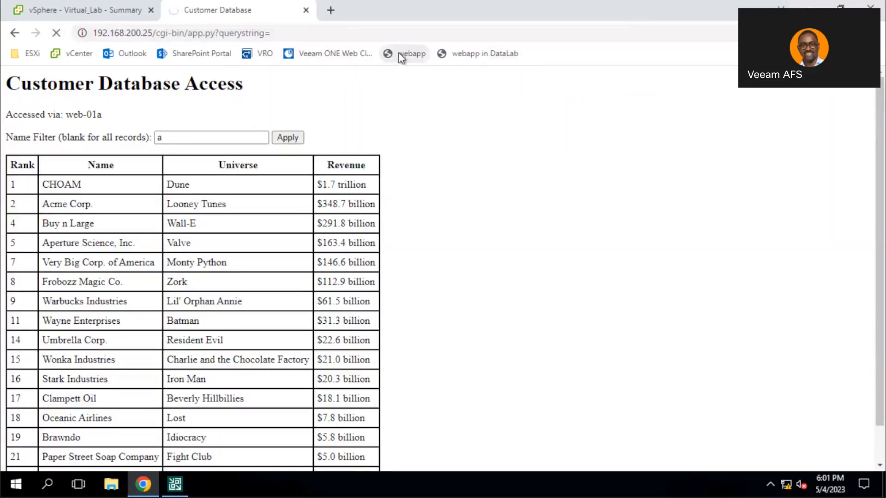
left_click(400, 55)
Load webapp in DataLab in a separate browser tab and examine the network portion of its address.
right_click(464, 53)
left_click(489, 62)
left_click(377, 17)
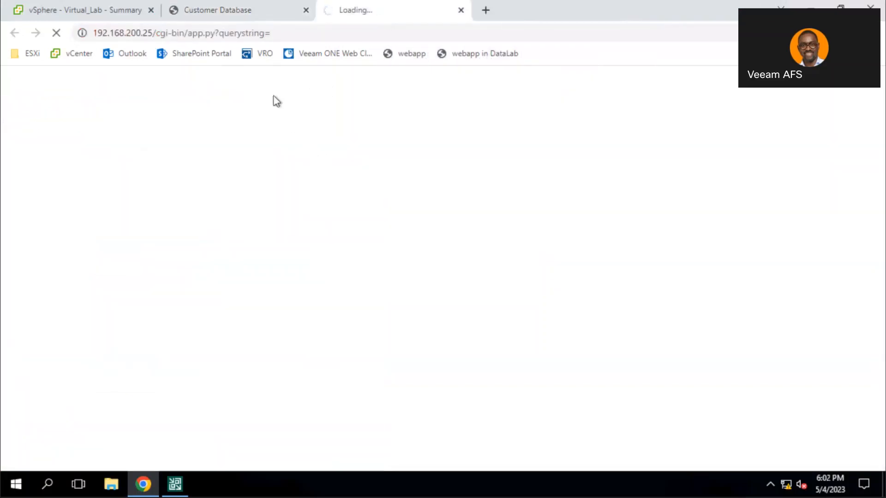
double_click(129, 33)
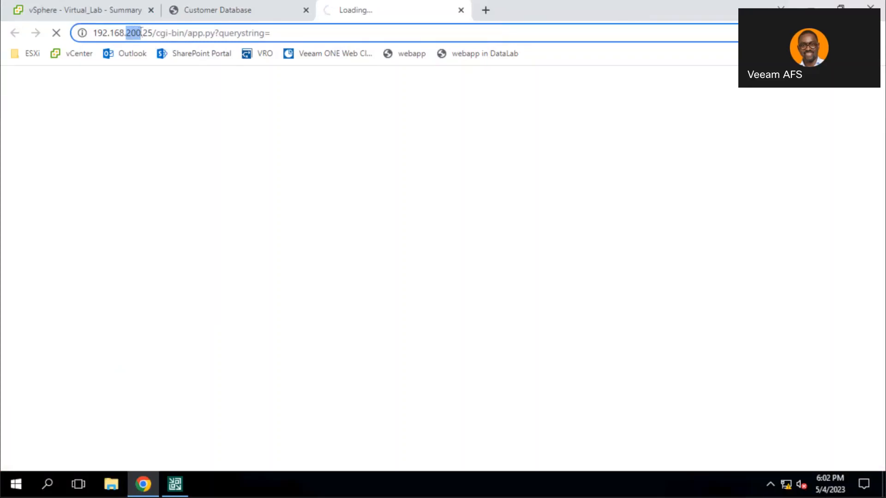
left_click(162, 32)
left_click_drag(156, 32, 171, 45)
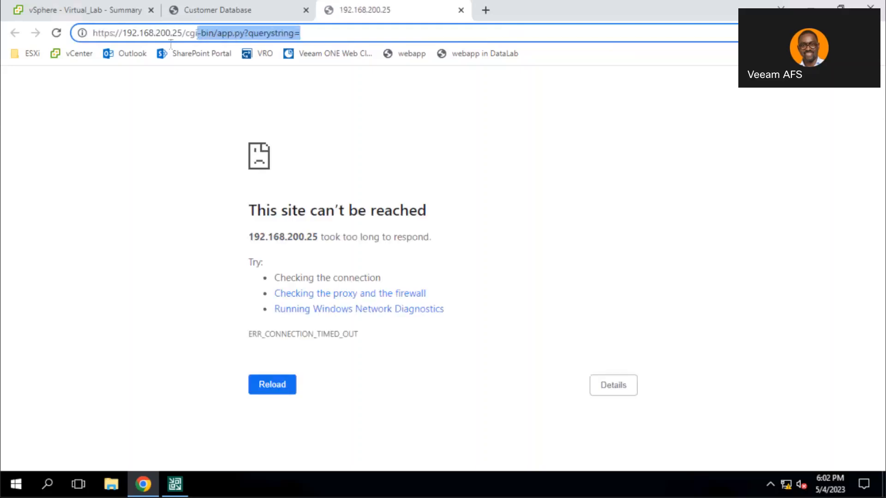
left_click(159, 166)
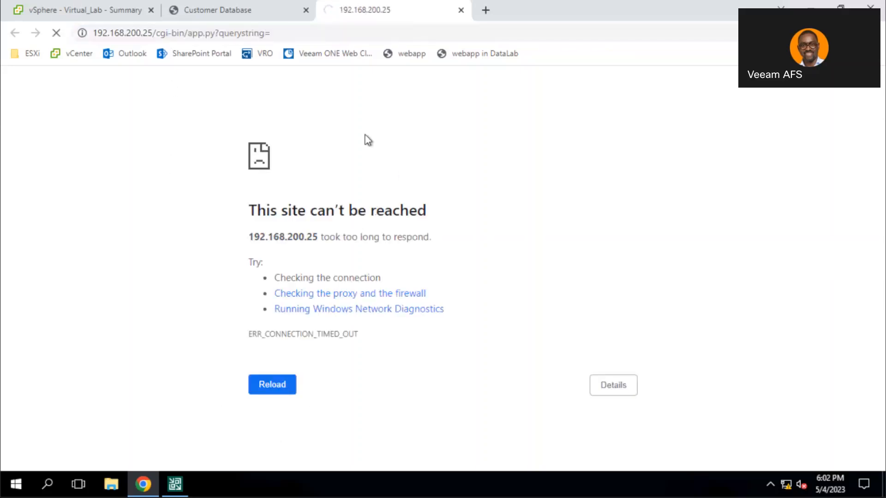
Return to the production Customer Database page and compare the network portion of its address.
left_click(235, 13)
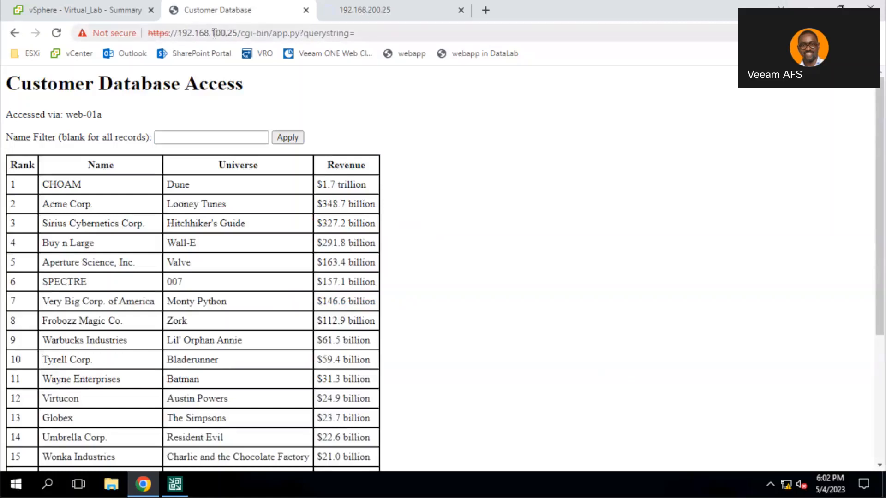
left_click(223, 33)
double_click(224, 33)
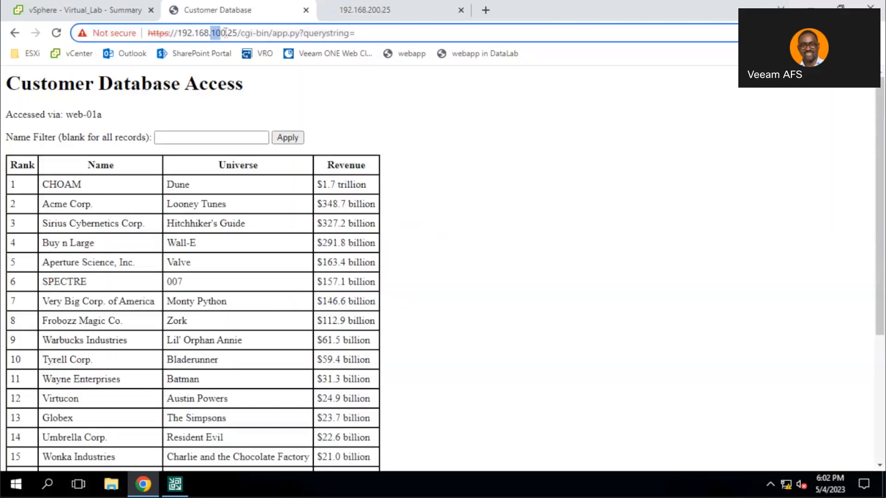
left_click(569, 130)
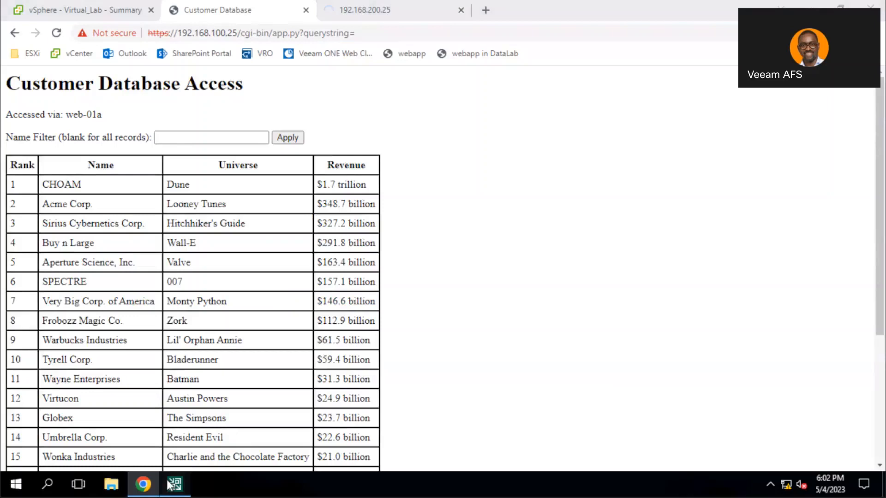
Switch to Veeam Backup and Replication, check the running SureBackup Job 1 session's VM status and log, and close the session details.
left_click(175, 484)
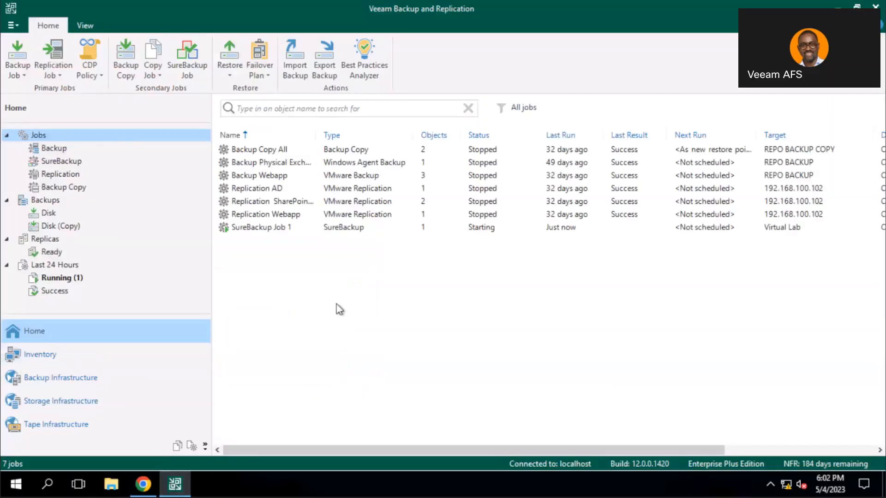
left_click(55, 277)
left_click(251, 150)
double_click(251, 150)
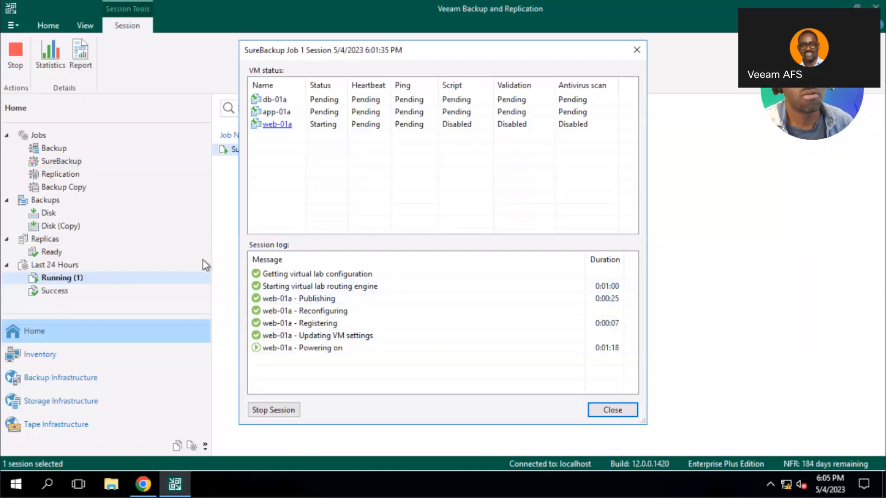
left_click(709, 343)
left_click(613, 410)
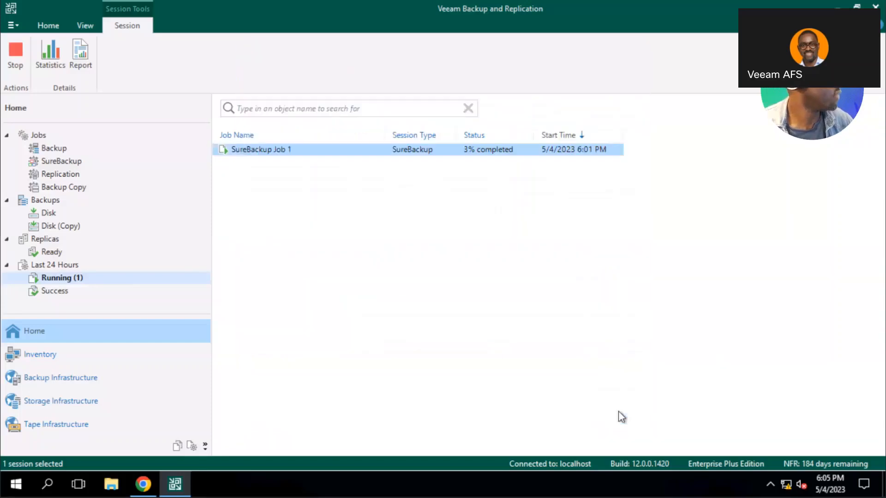
left_click(397, 237)
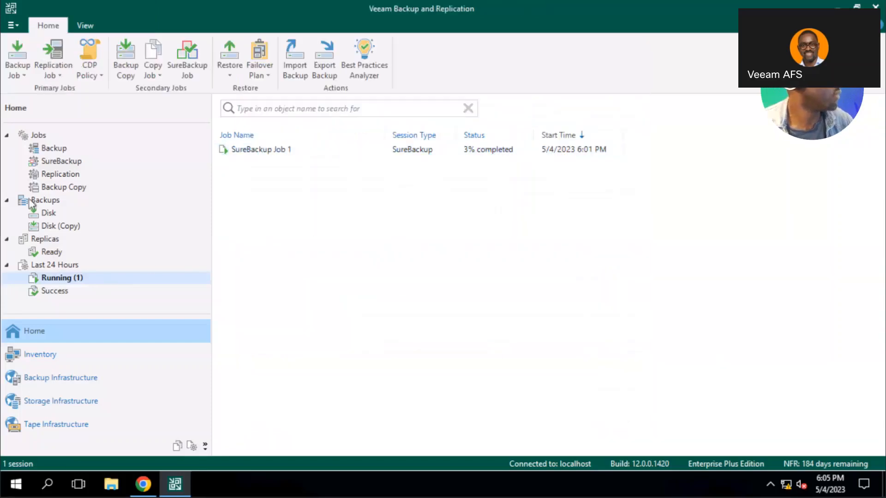
Open the properties of Application Group in the backup infrastructure and select web-01a in its machine list.
left_click(39, 377)
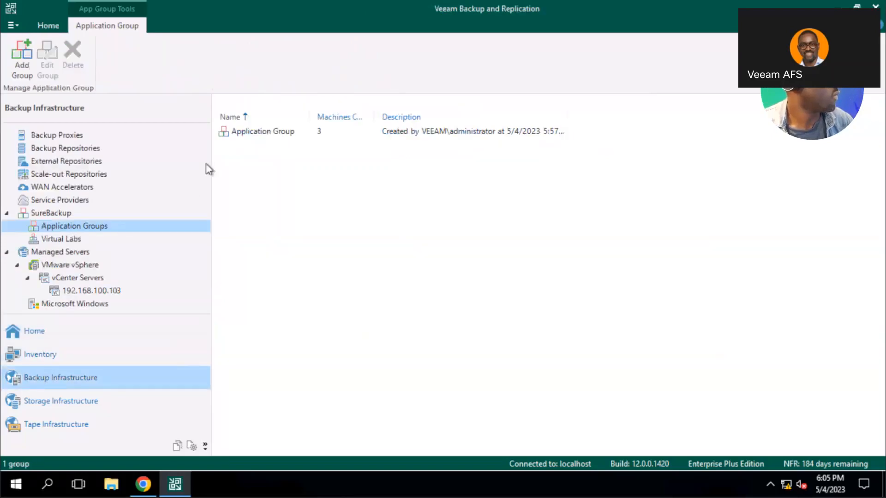
left_click(238, 133)
right_click(238, 135)
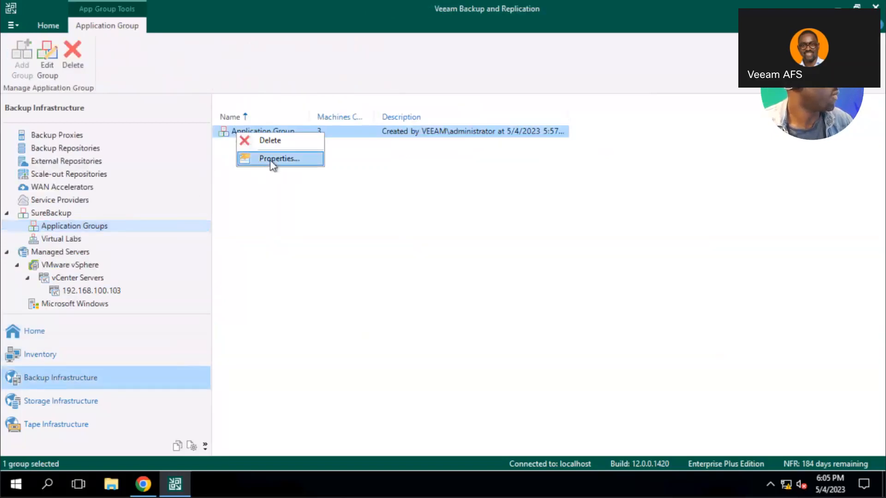
left_click(270, 159)
left_click(234, 161)
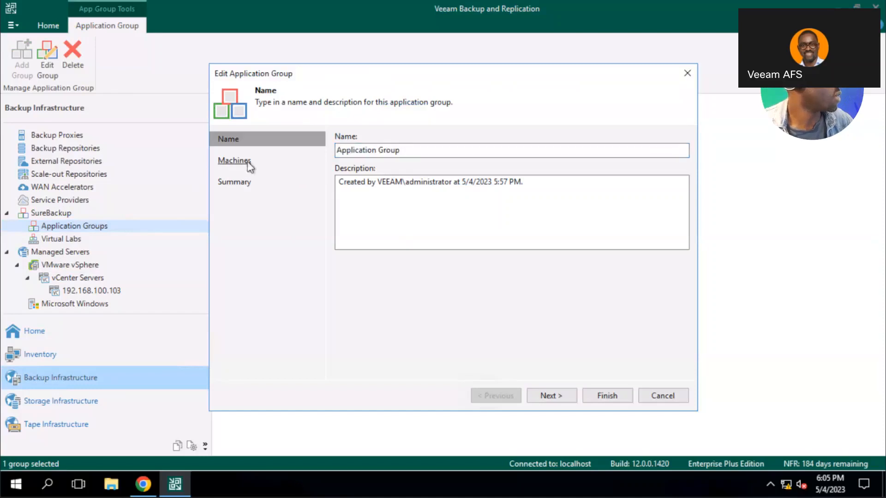
left_click(365, 167)
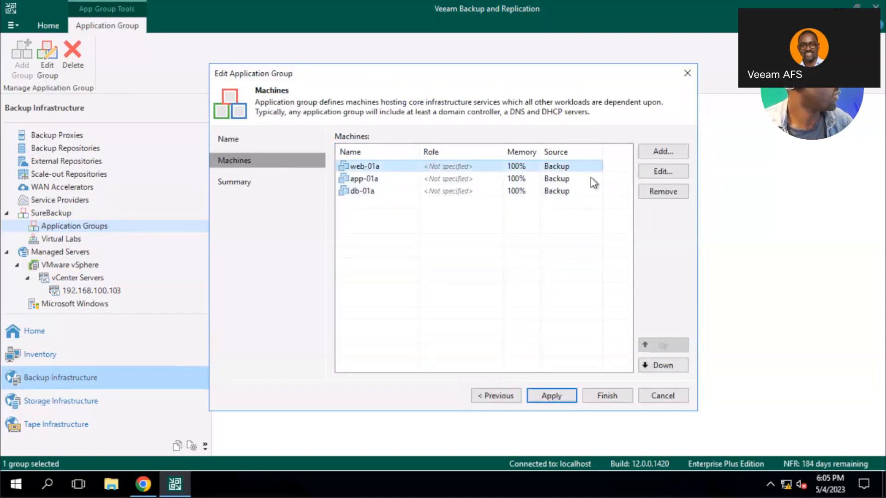
Review web-01a's memory allocation and other startup options, and close the verification options and application group without saving.
left_click(650, 172)
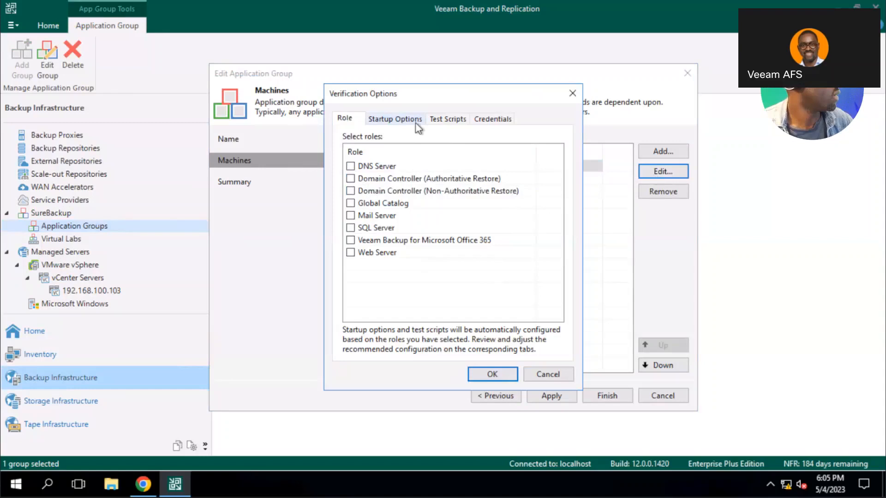
left_click(396, 123)
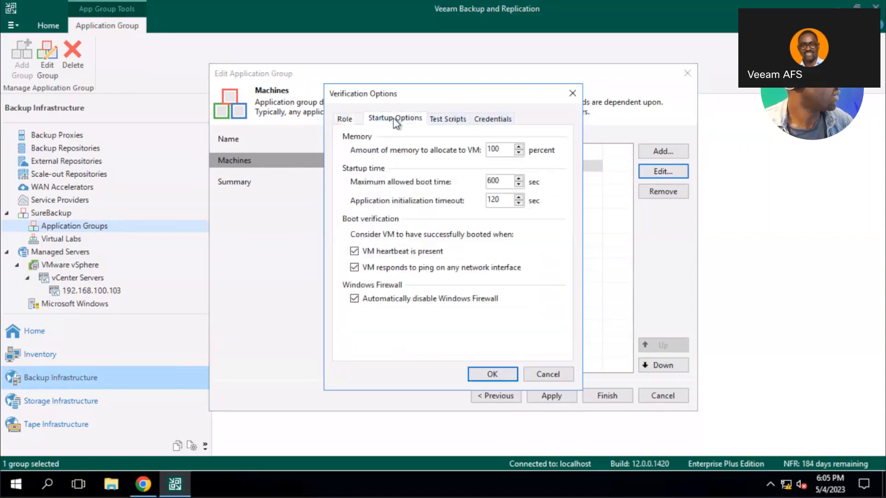
double_click(498, 149)
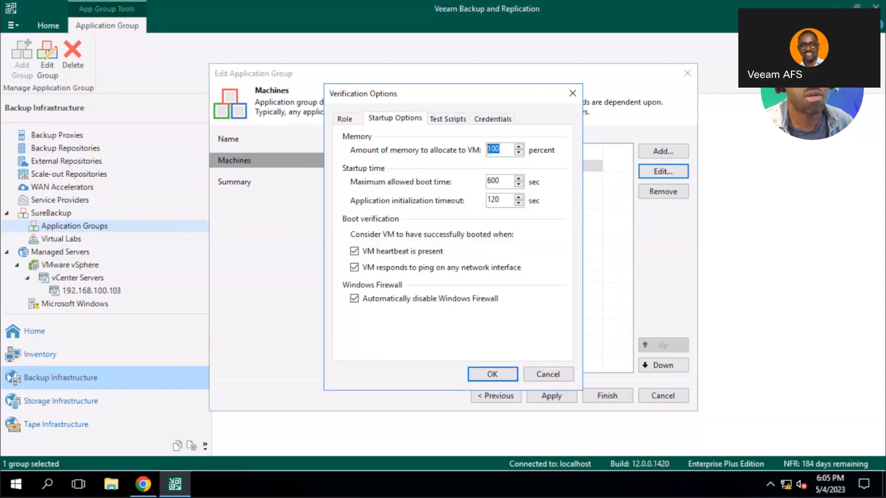
left_click(549, 375)
left_click(662, 397)
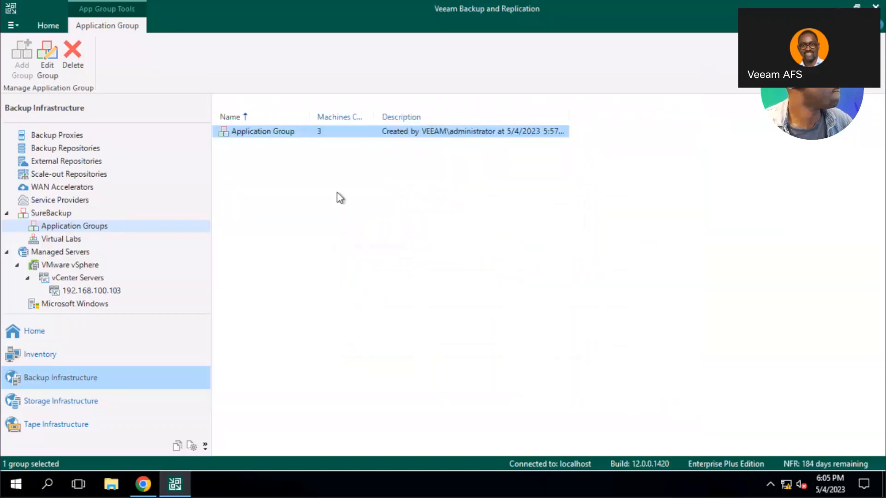
Reopen the running SureBackup Job 1 session and review the individual logs of web-01a, db-01a and app-01a.
left_click(340, 198)
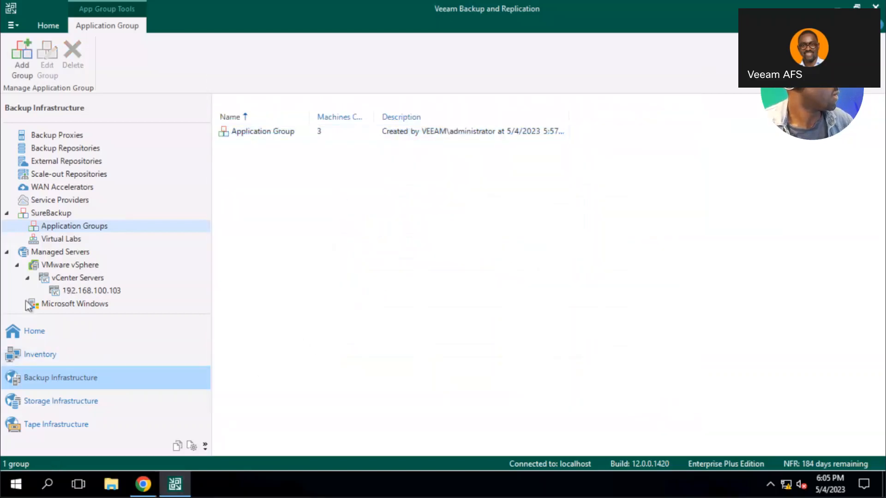
left_click(32, 337)
double_click(233, 151)
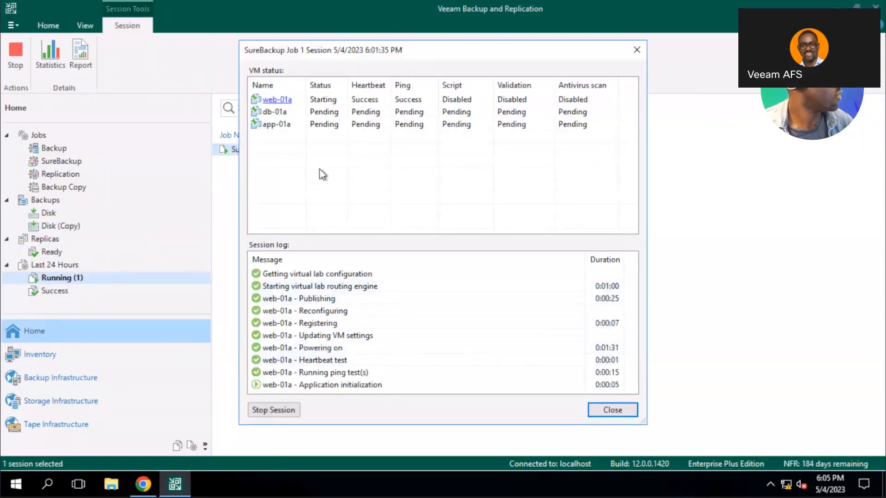
left_click(376, 105)
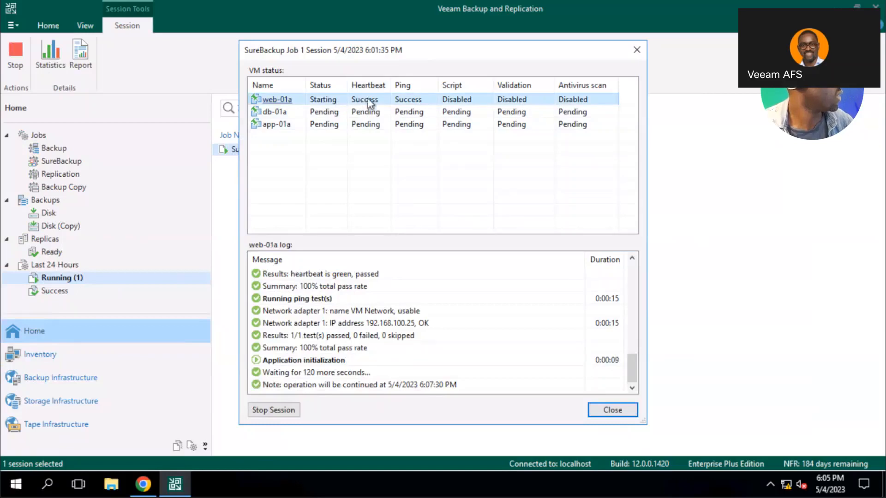
left_click(319, 113)
left_click(323, 125)
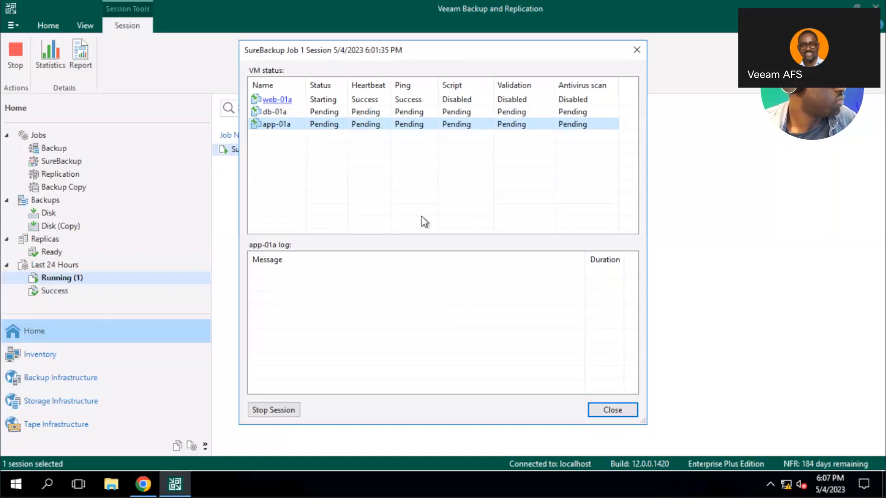
Switch to the vSphere Client in Chrome and review the Virtual_Lab VM's summary, issues and performance overview charts.
left_click(143, 484)
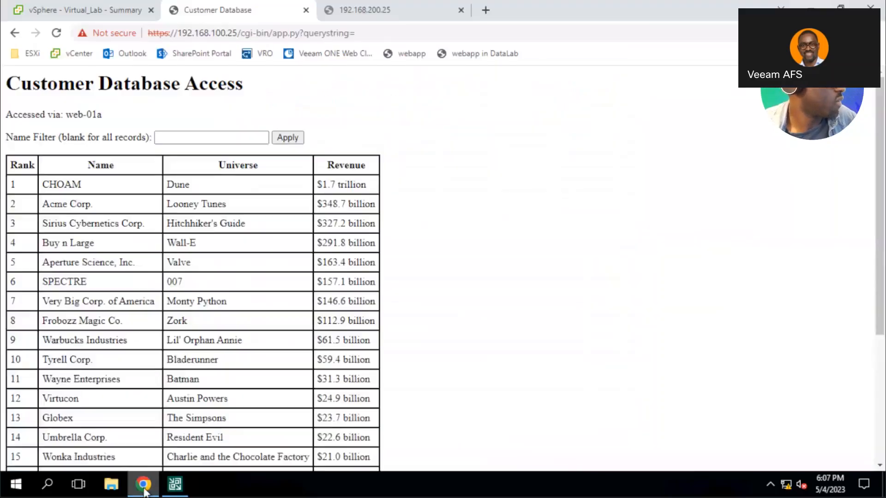
left_click(123, 13)
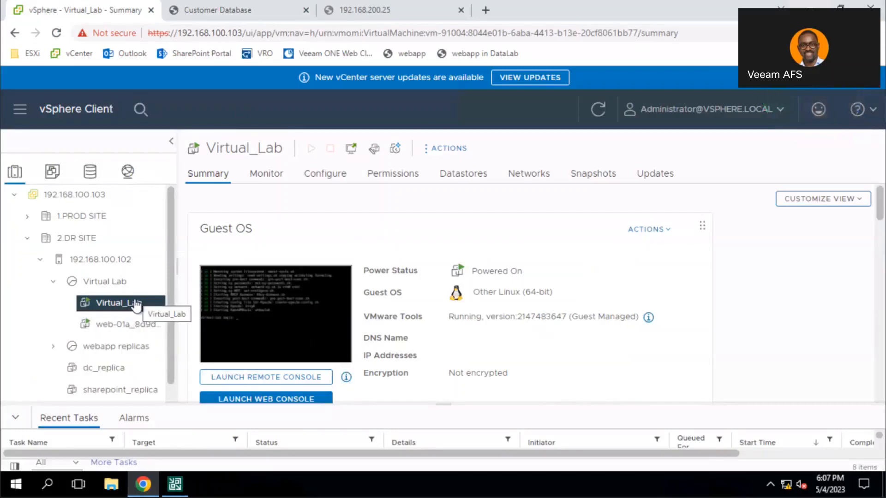
scroll(435, 329, "down", 3)
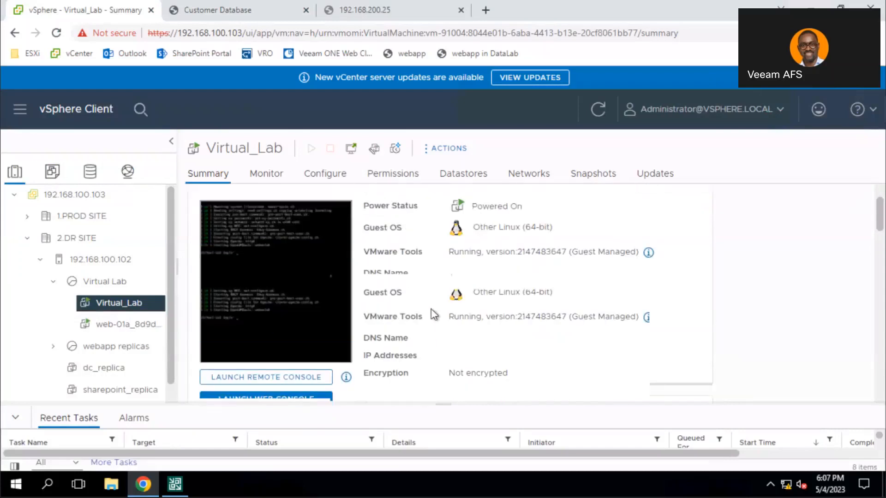
left_click(272, 178)
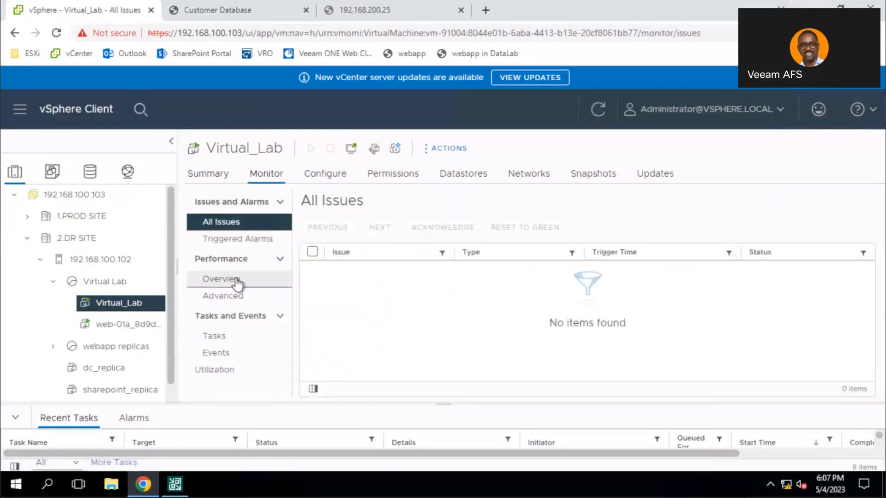
left_click(237, 283)
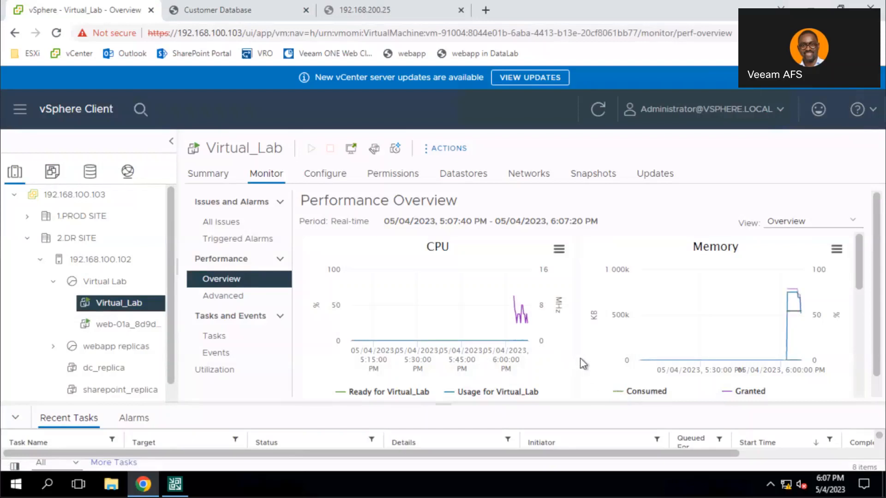
left_click_drag(856, 266, 872, 388)
left_click_drag(872, 329, 860, 252)
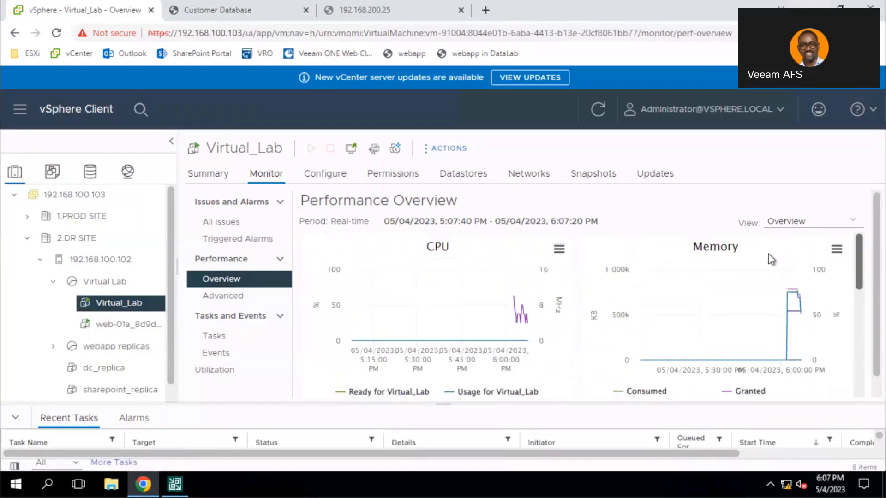
Return to Virtual_Lab's summary, inspect the network adapters in its hardware settings, and close the settings without saving.
left_click(207, 179)
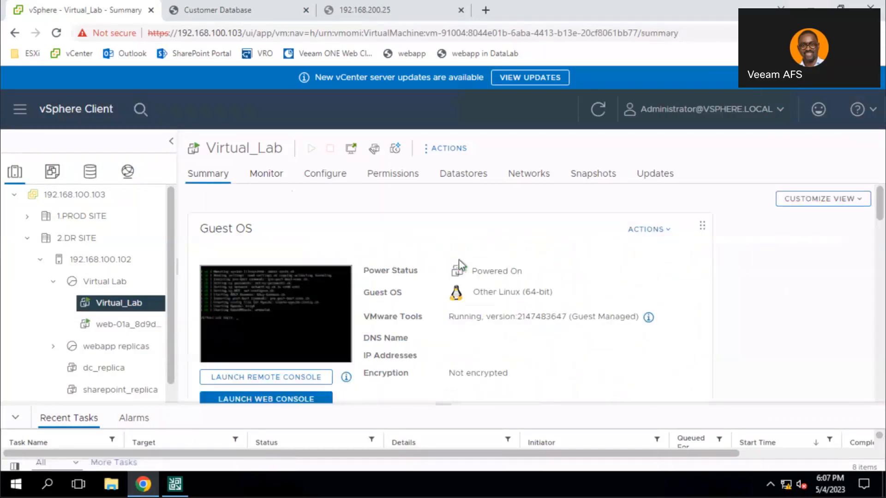
left_click(376, 153)
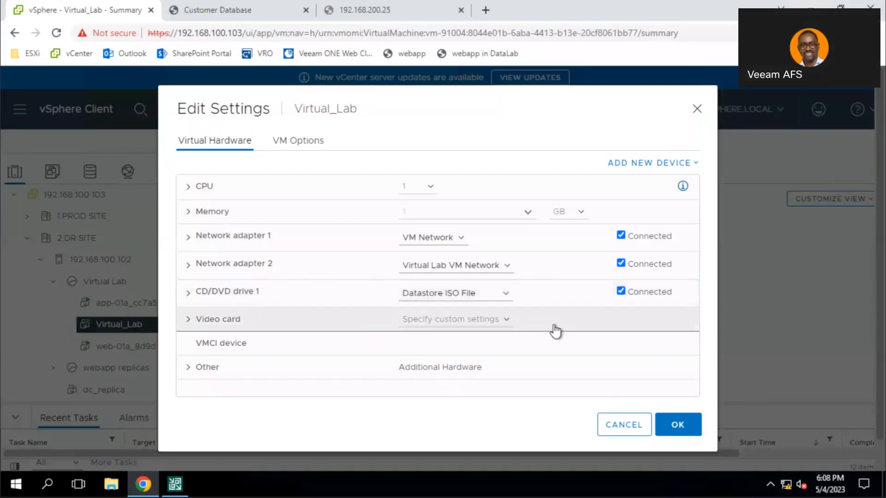
left_click(630, 431)
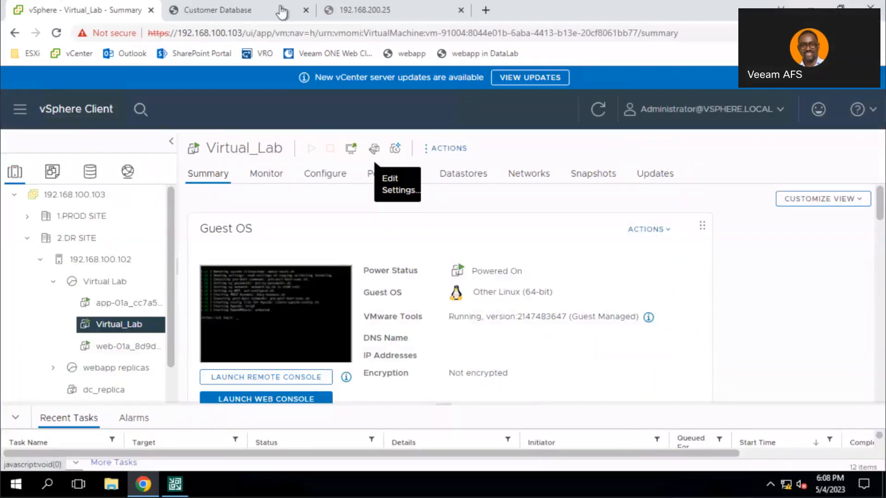
Compare app-01a's progress in the Veeam SureBackup session with the VMs under the Virtual Lab resource pool in the vSphere Client.
left_click(174, 484)
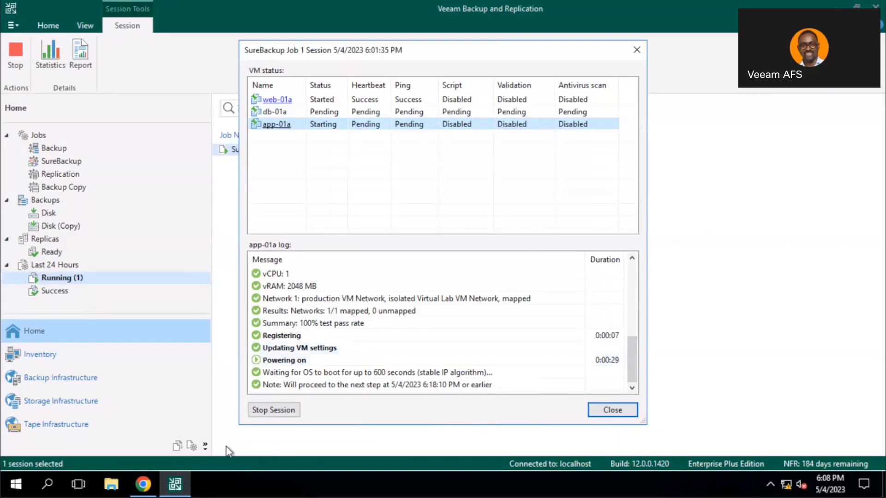
left_click(143, 484)
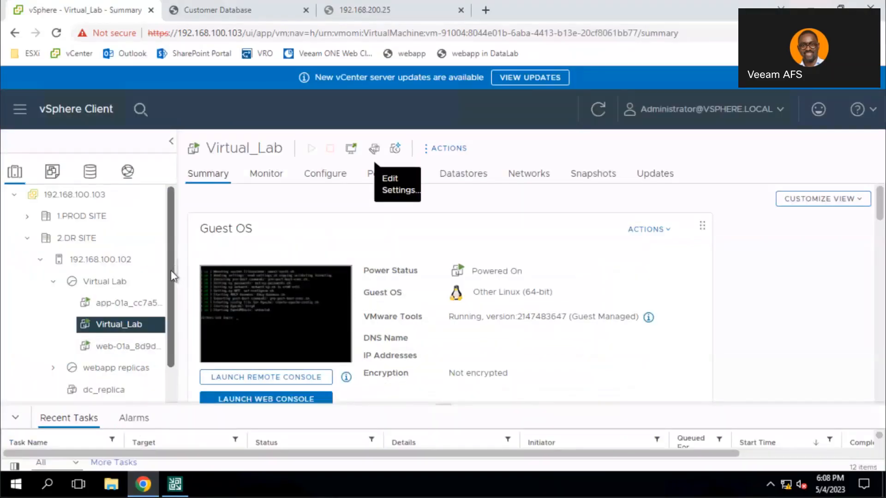
scroll(169, 284, "down", 1)
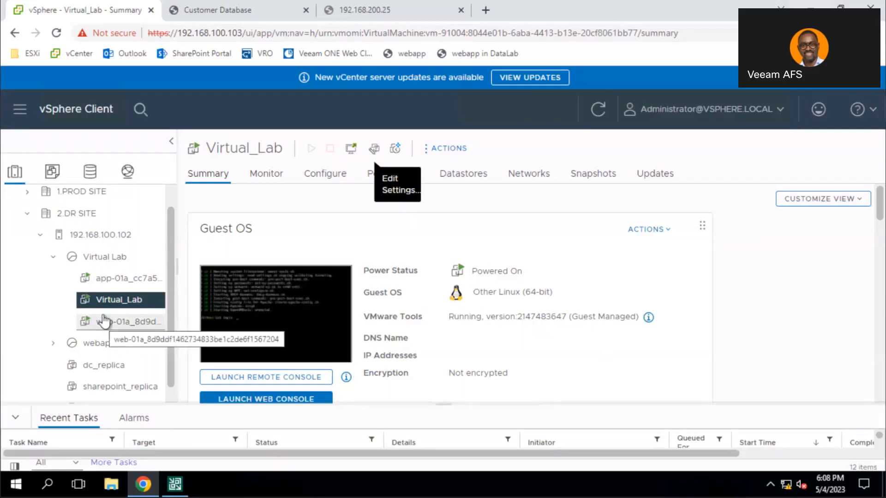
Switch to the Veeam SureBackup session, try to open app-01a's VM console, and check db-01a's status and log.
left_click(175, 484)
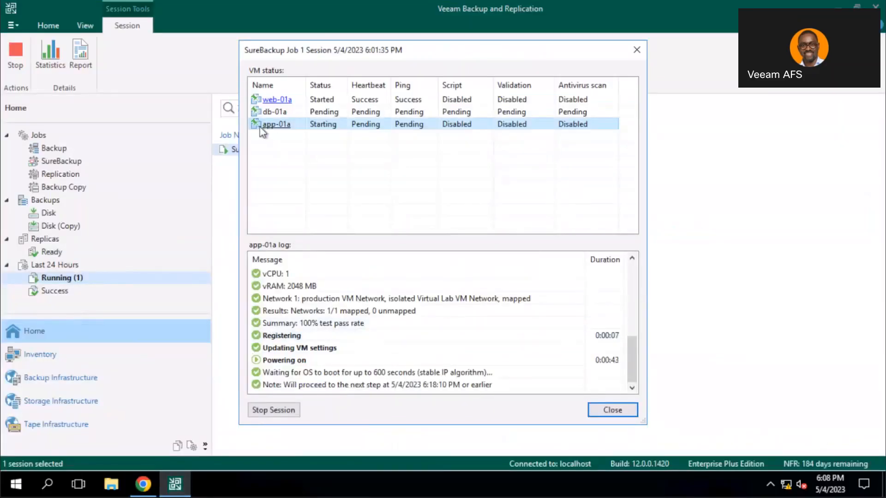
left_click(258, 126)
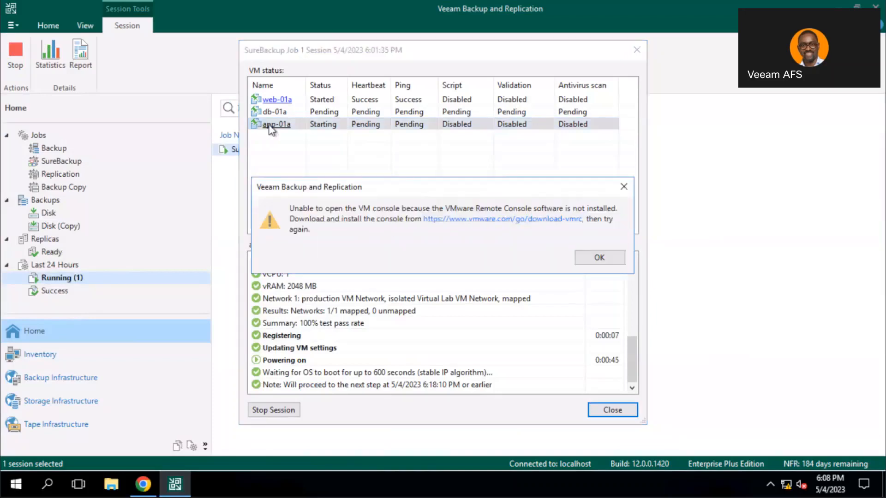
left_click(600, 259)
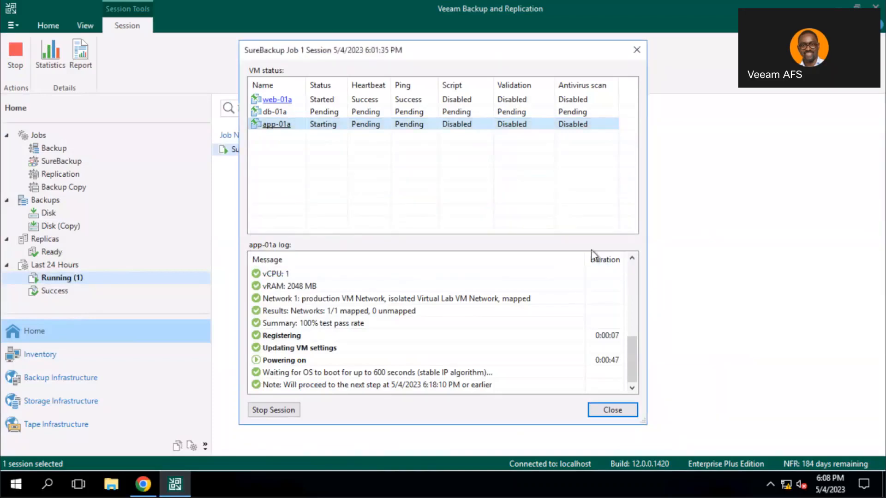
key("Up")
key("Up")
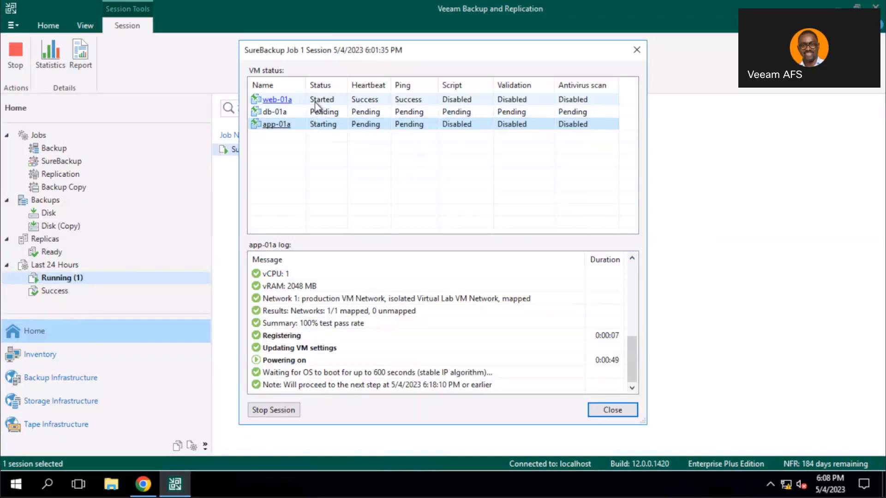
left_click(324, 117)
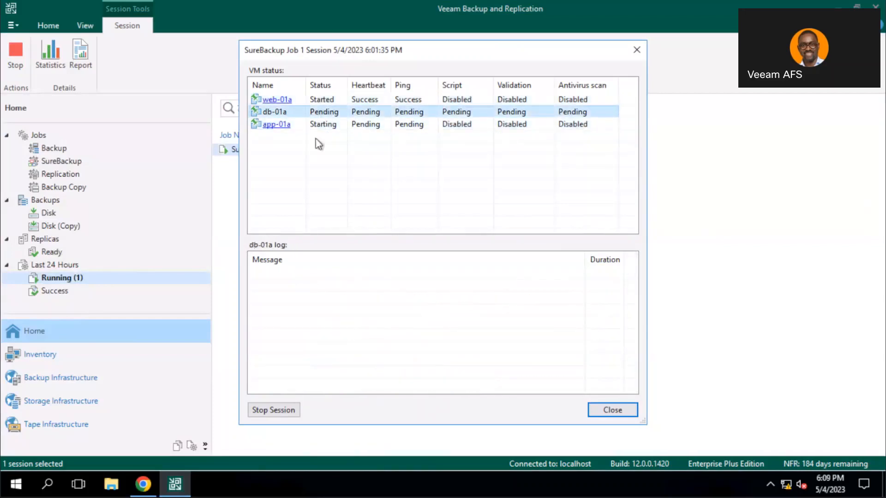
Switch to the vSphere Client, inspect the network adapter in the Virtual Lab's app-01a hardware settings, and close them without saving.
left_click(144, 483)
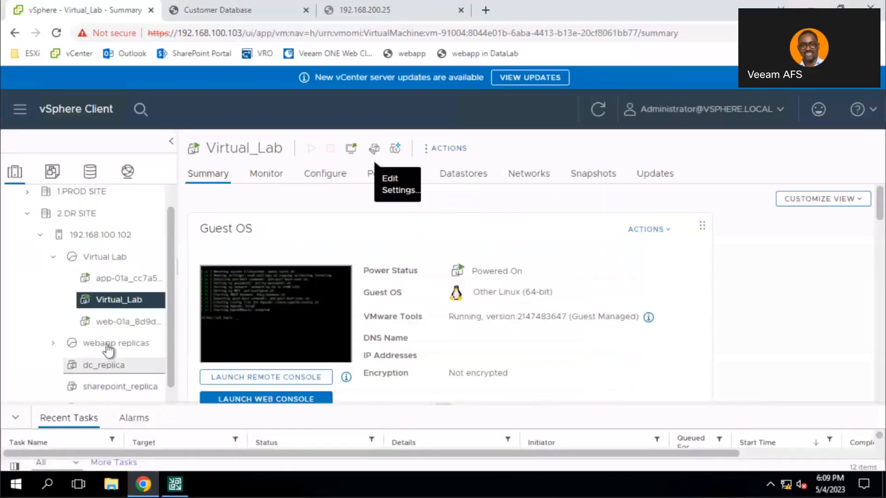
left_click(123, 279)
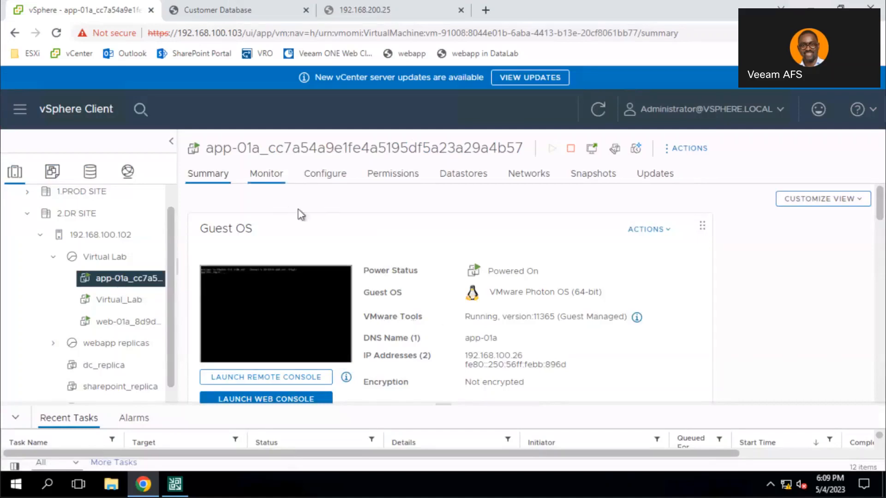
left_click(616, 148)
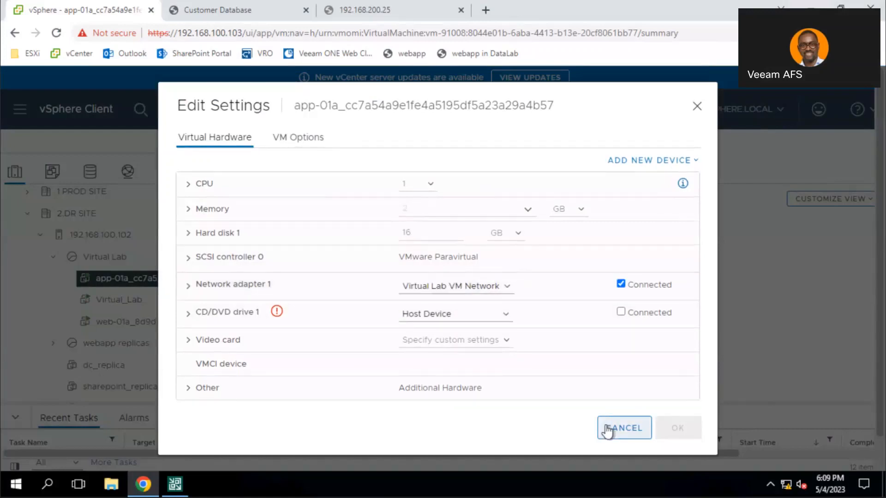
left_click(697, 107)
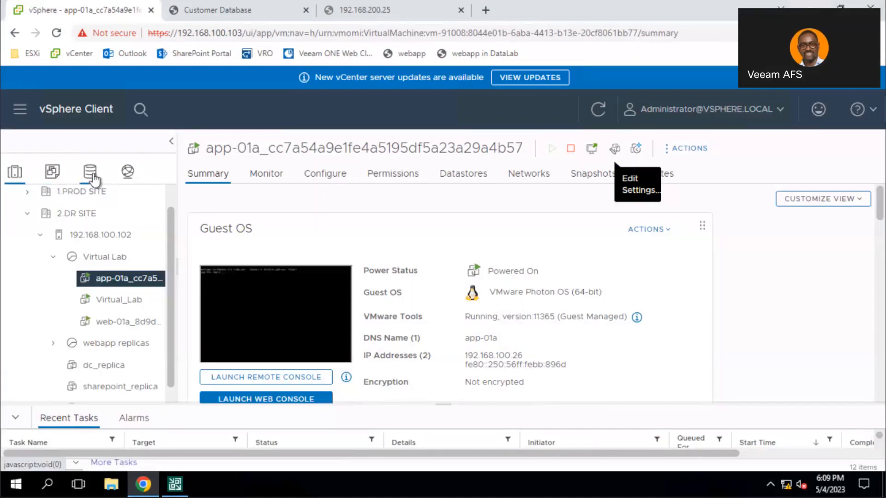
In the networking inventory, examine Virtual Lab VM Network under 2.DR SITE, including its summary, tasks, permissions, hosts and connected VMs.
left_click(127, 174)
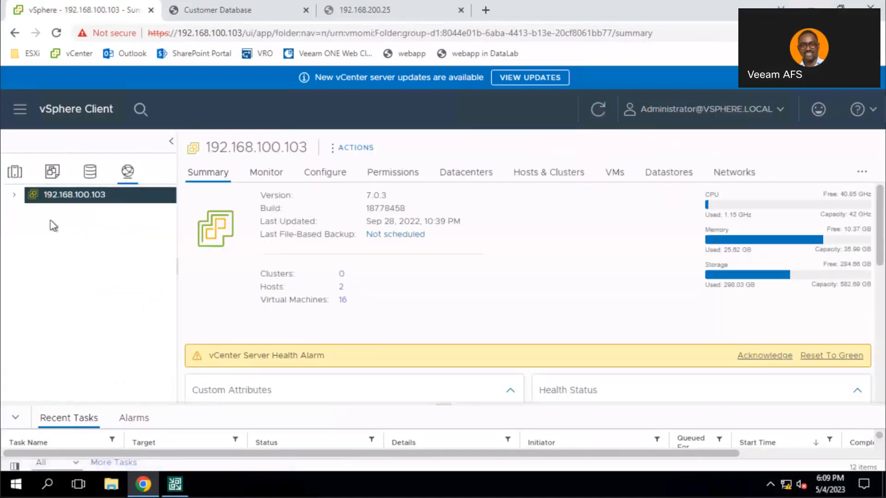
left_click(27, 238)
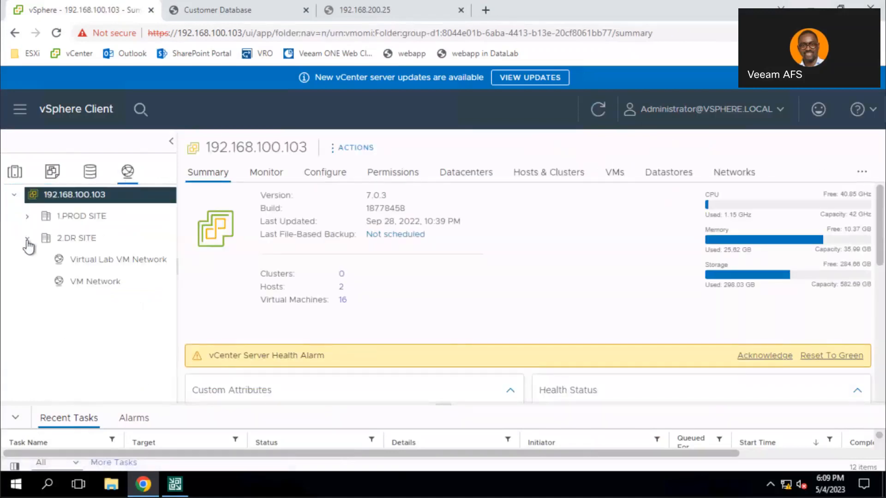
left_click(79, 259)
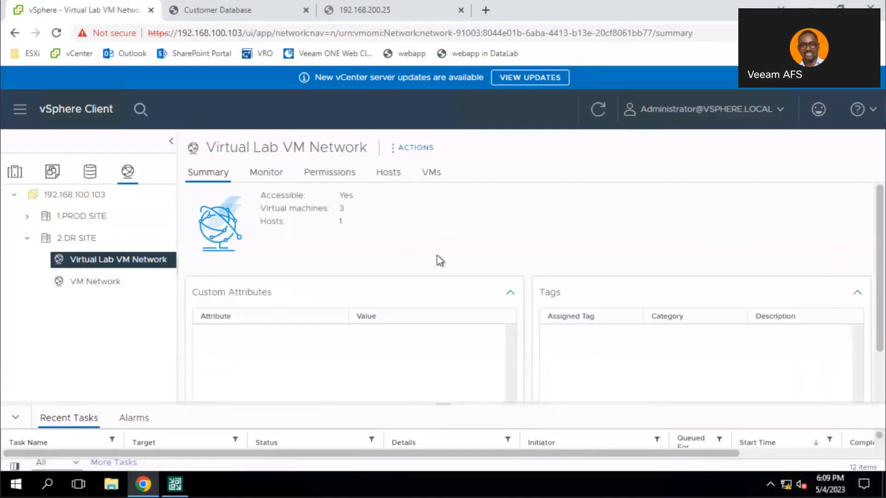
scroll(459, 261, "down", 2)
scroll(459, 261, "up", 2)
left_click(271, 178)
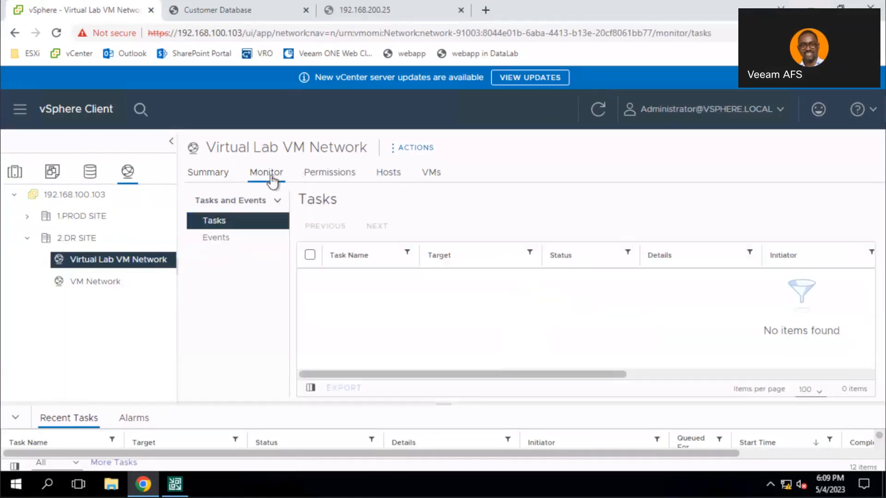
left_click(325, 185)
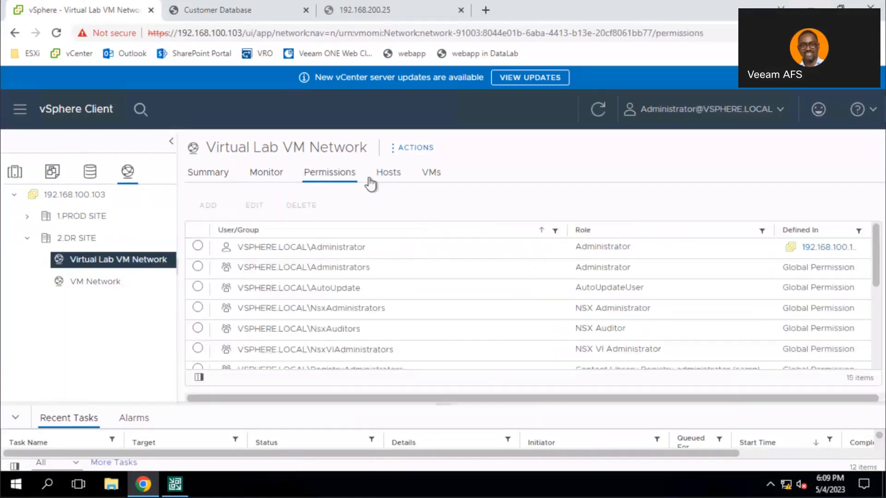
left_click(397, 177)
left_click(431, 175)
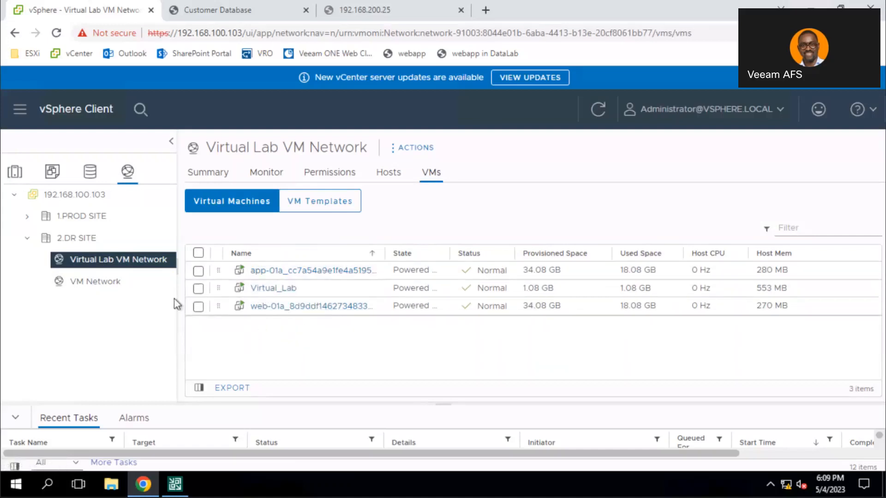
Review the list of networks in 2.DR SITE and open Virtual Lab VM Network from it to check its VMs and hosts.
left_click(72, 239)
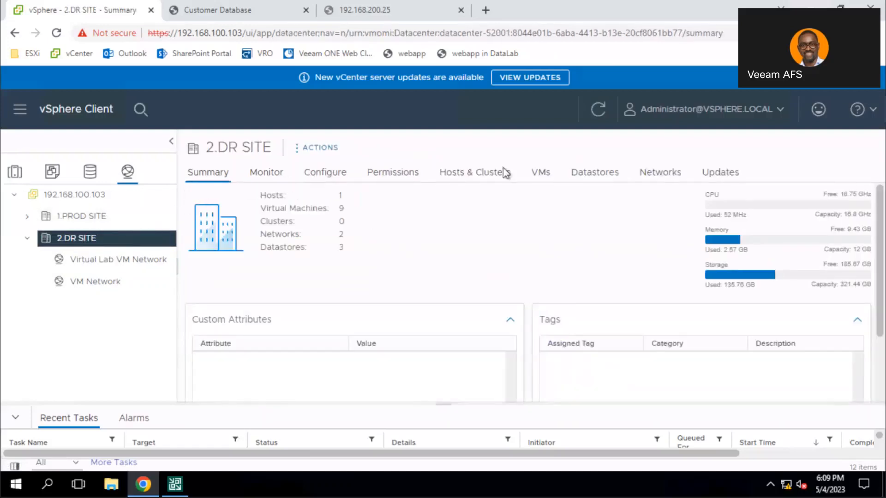
left_click(661, 176)
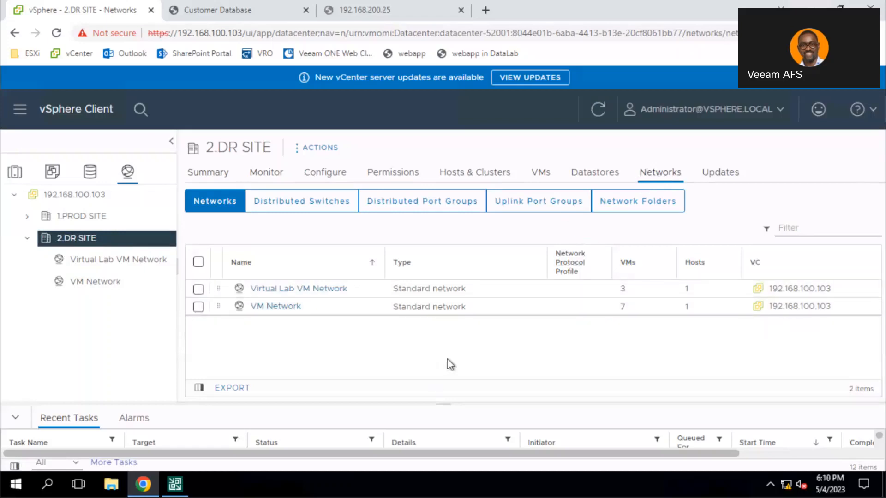
left_click(342, 289)
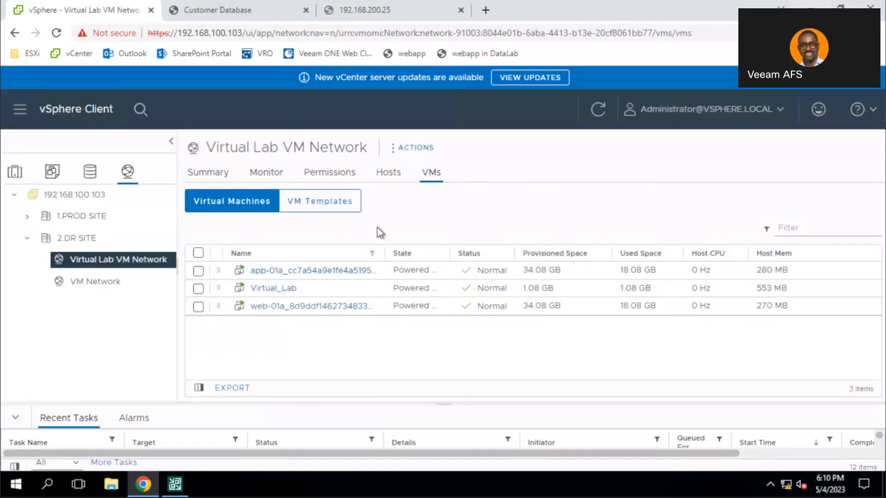
left_click(392, 176)
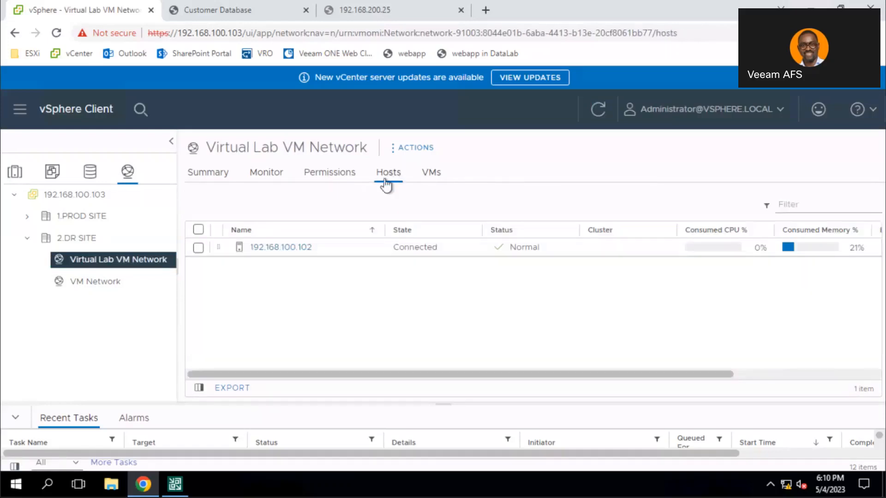
Check Virtual Lab VM Network's monitoring and summary, and go through 2.DR SITE's networks, distributed switches, port groups, uplink port groups and network folders.
left_click(272, 177)
left_click(205, 178)
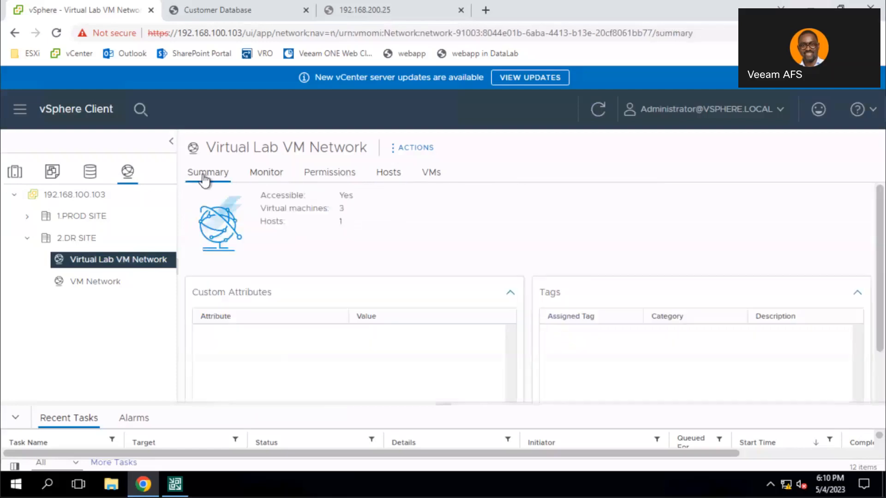
left_click(69, 239)
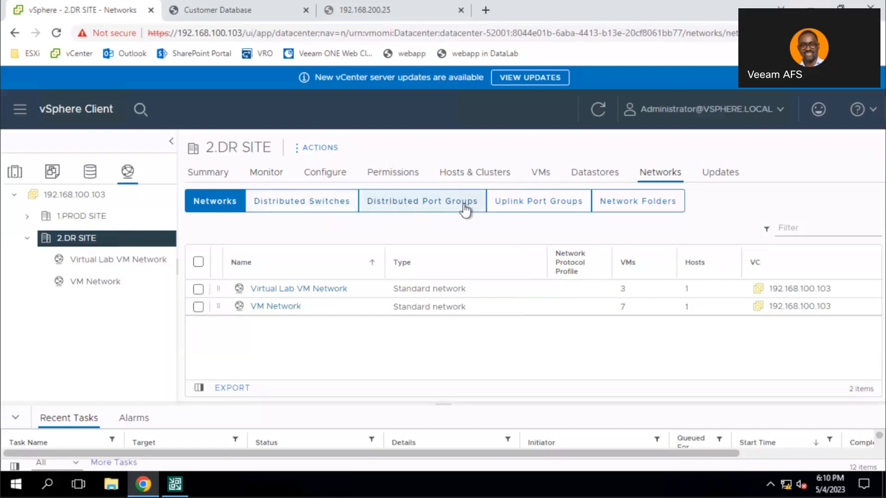
left_click(337, 204)
left_click(414, 206)
left_click(549, 203)
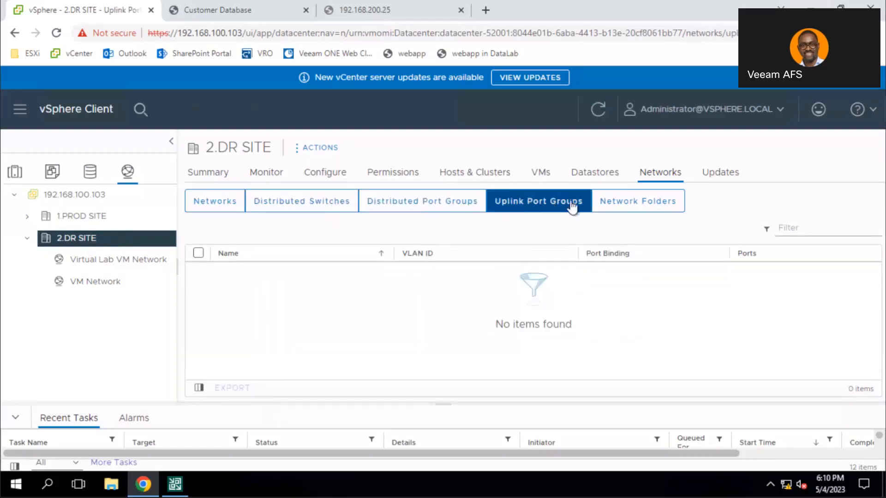
left_click(616, 208)
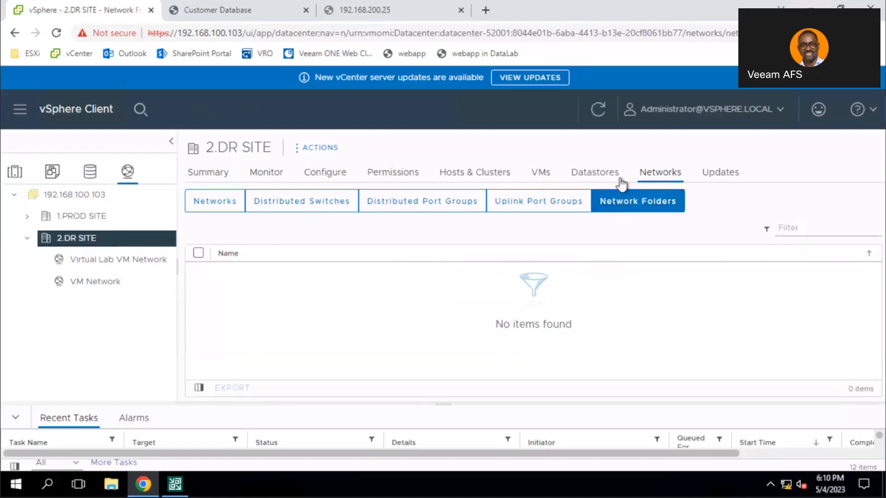
Review the virtual machines, issues and summary of the 2.DR SITE datacenter.
left_click(543, 176)
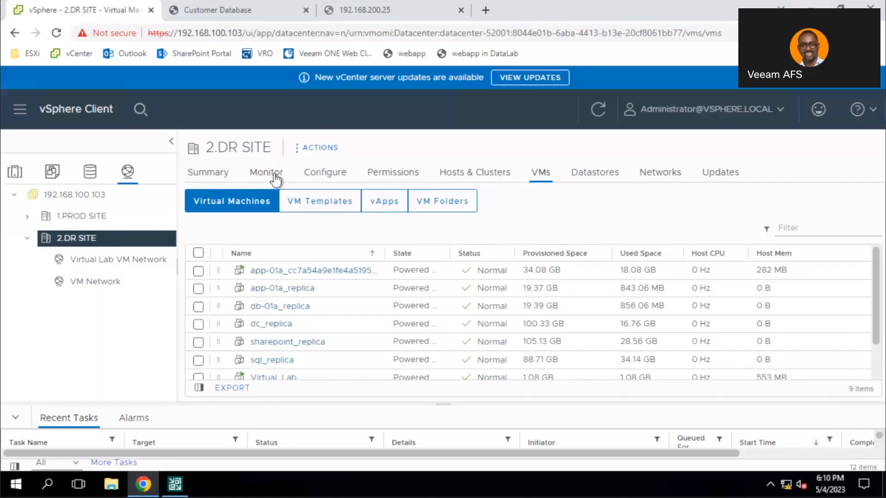
left_click(260, 178)
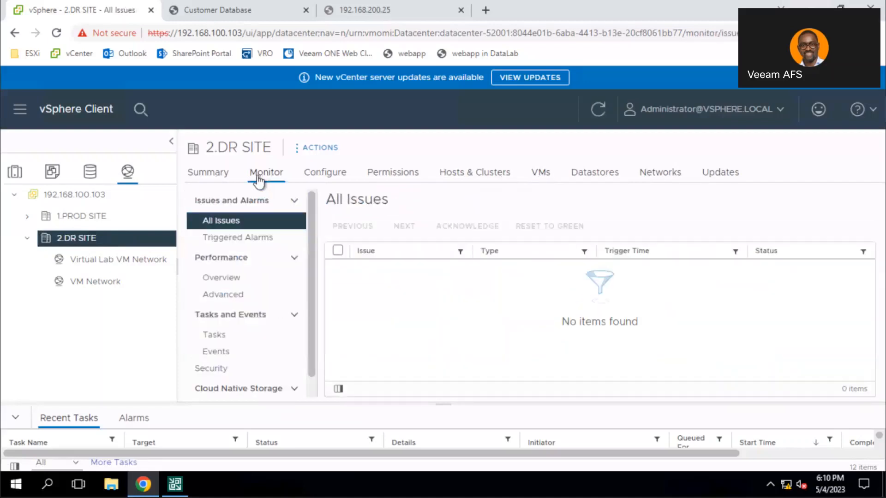
left_click(211, 177)
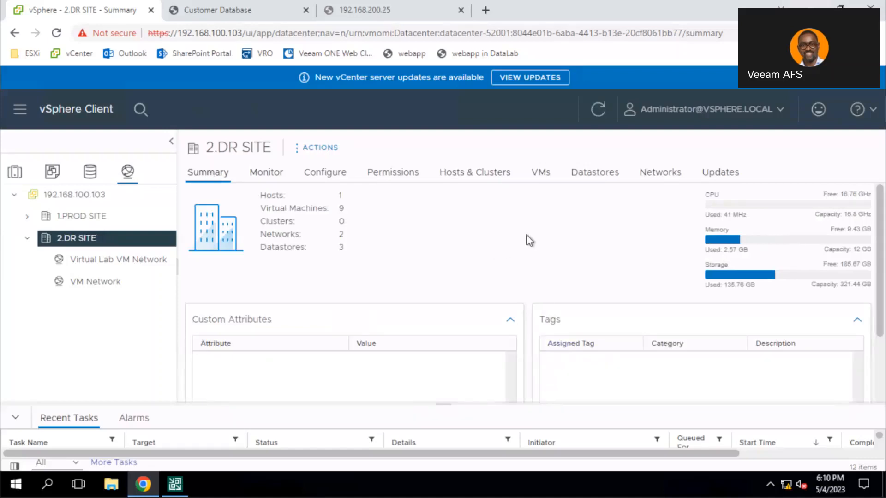
scroll(512, 262, "down", 2)
scroll(511, 262, "up", 2)
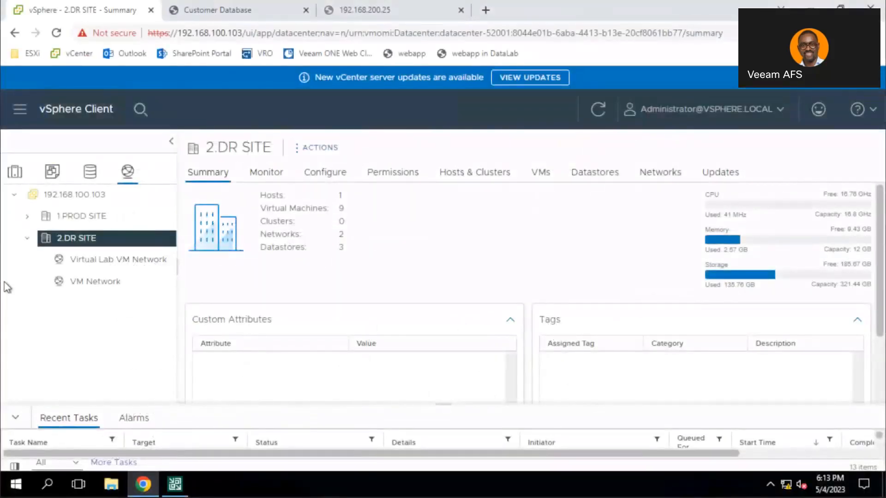
Check the SureBackup session in Veeam, return to the vSphere Client, and open host 192.168.100.102 from Virtual Lab VM Network's hosts.
left_click(177, 487)
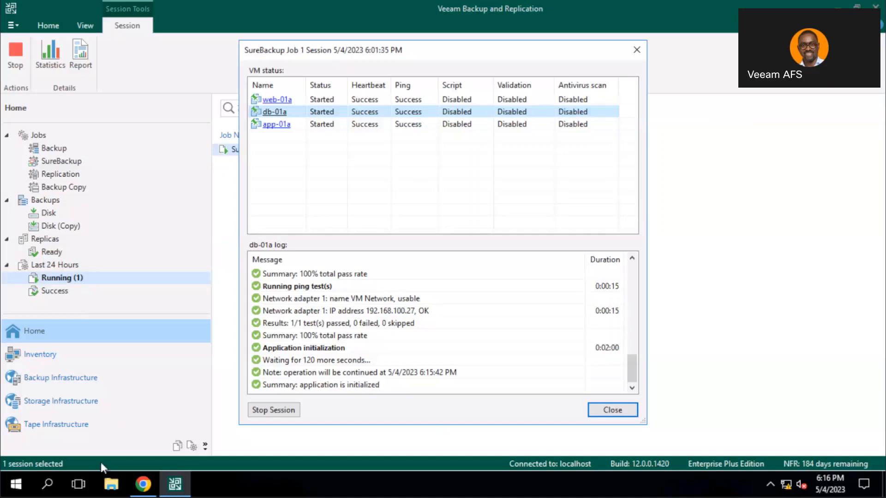
left_click(142, 482)
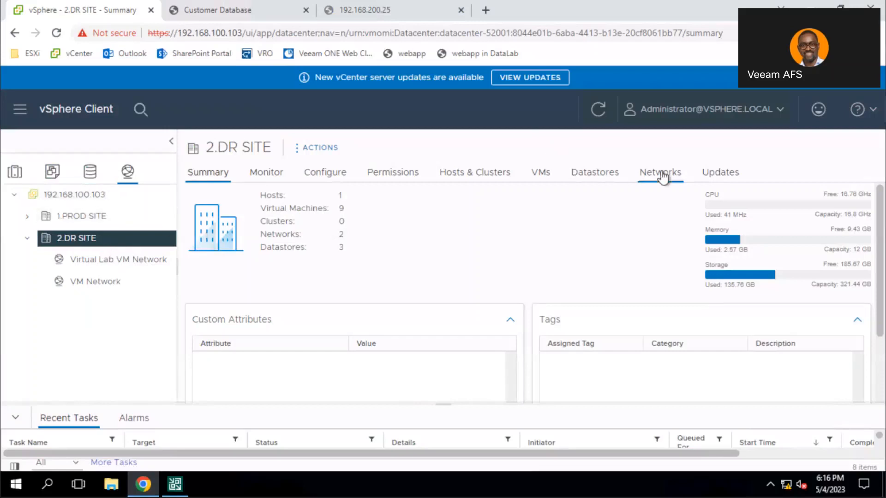
left_click(134, 260)
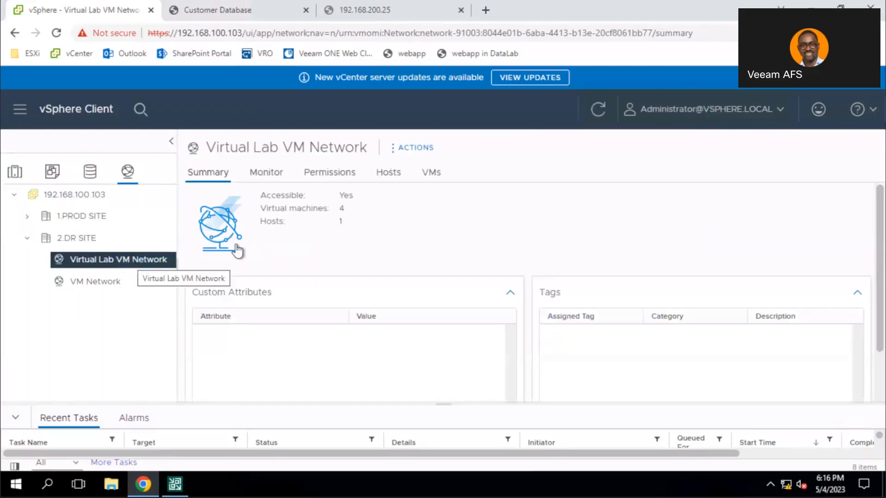
left_click(388, 174)
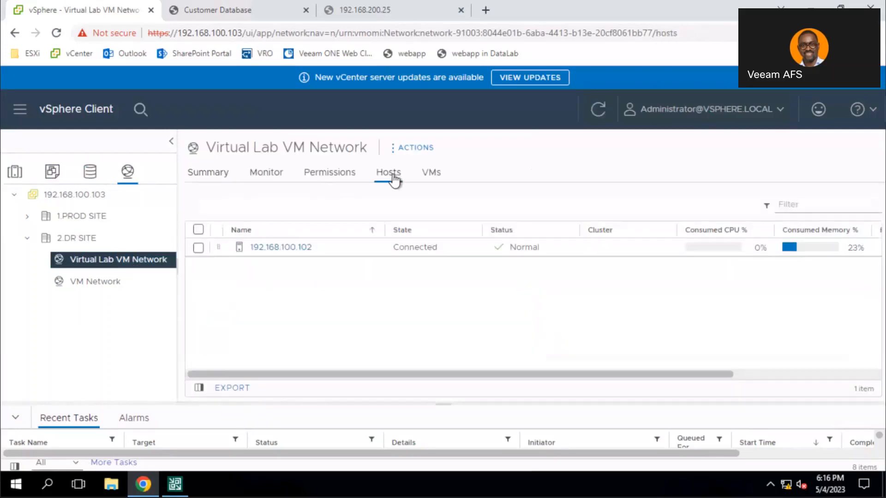
left_click(291, 247)
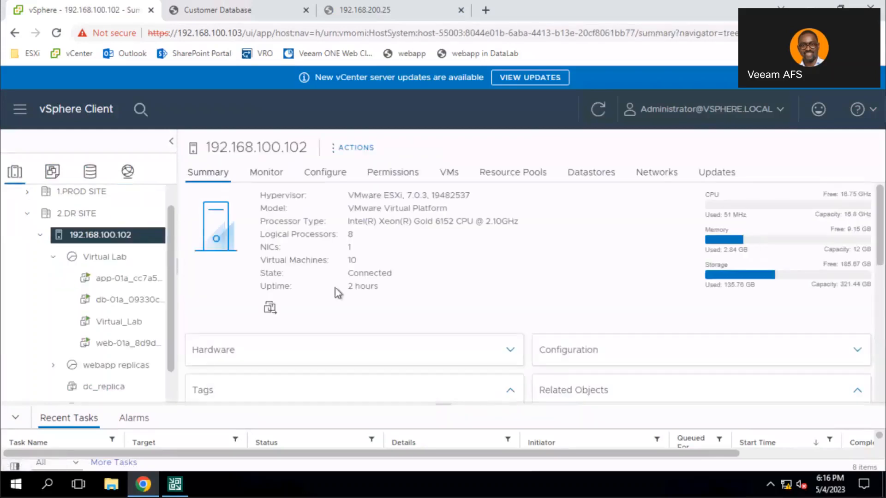
Inspect the networks and distributed switches of host 192.168.100.102, view Virtual Lab VM Network from there, and return to the host.
left_click(648, 177)
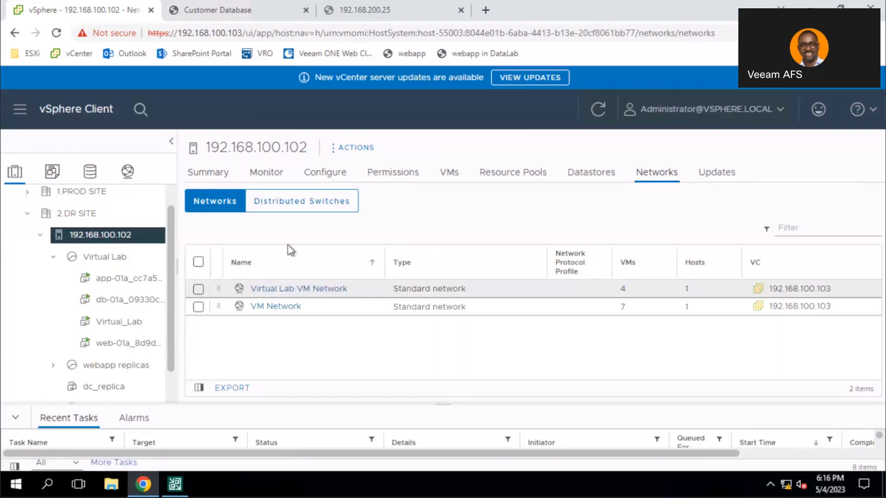
left_click(303, 204)
left_click(232, 208)
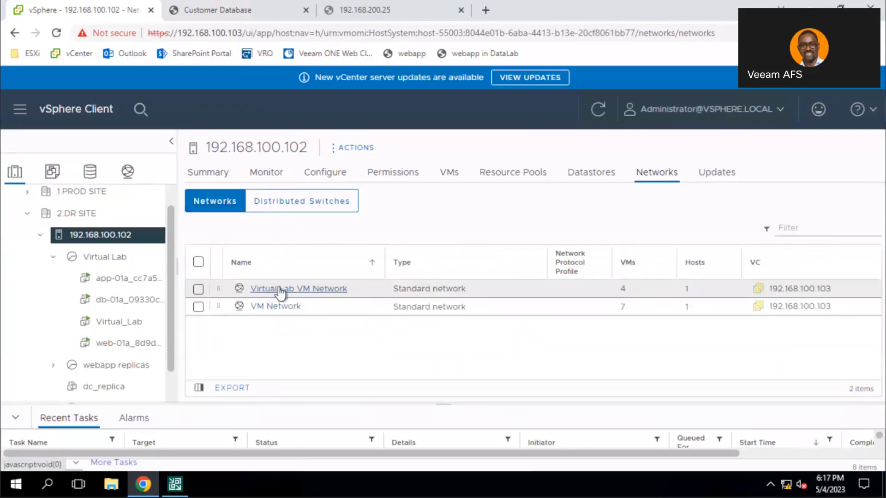
left_click(280, 291)
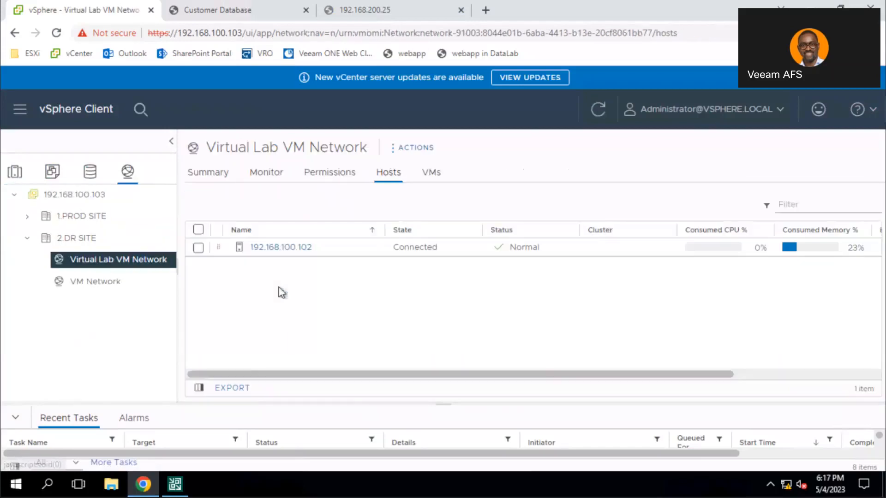
left_click(300, 249)
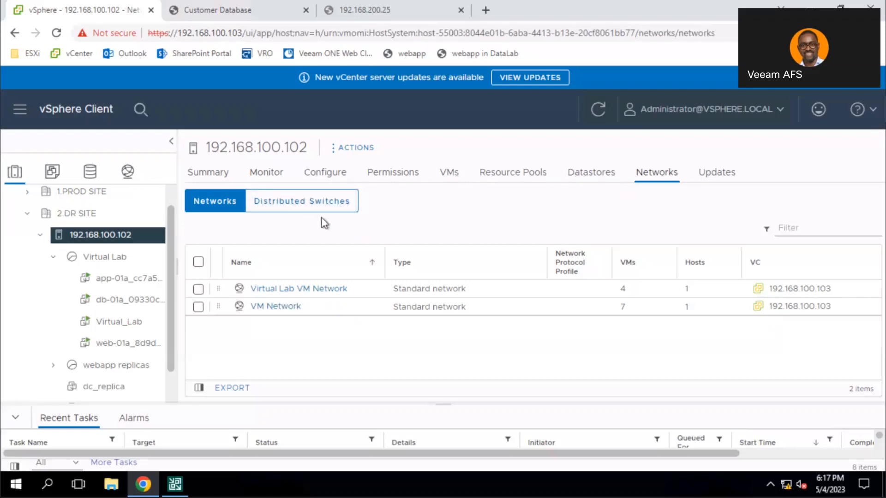
Open the virtual switches configuration of host 192.168.100.102 and examine standard switch vSwitch0 with its port groups and physical adapter.
left_click(204, 185)
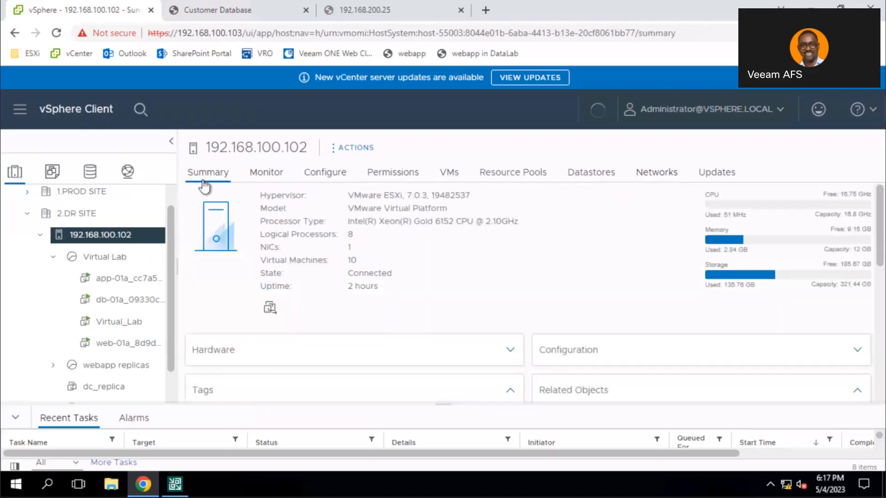
left_click(314, 176)
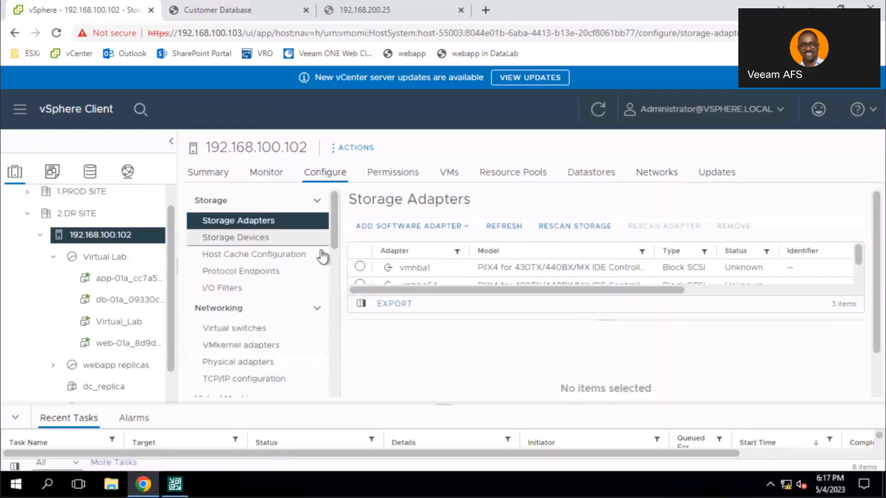
left_click(257, 329)
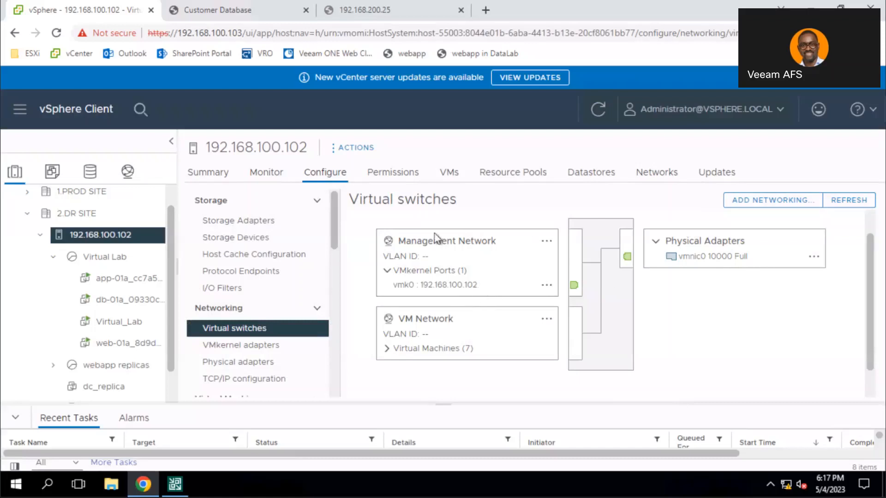
scroll(465, 262, "down", 1)
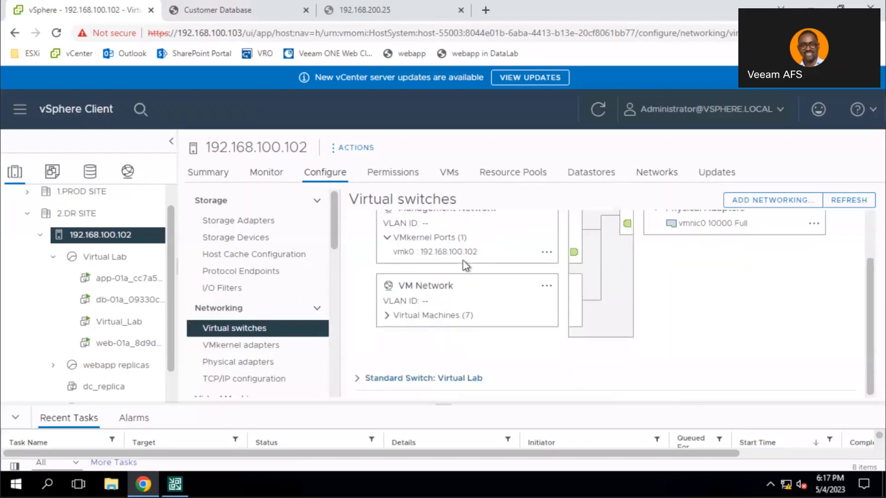
scroll(463, 264, "up", 2)
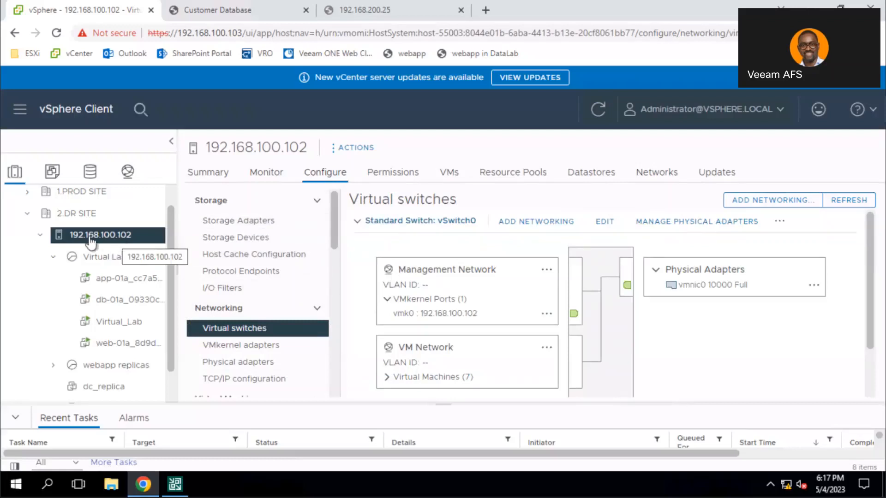
scroll(509, 310, "down", 1)
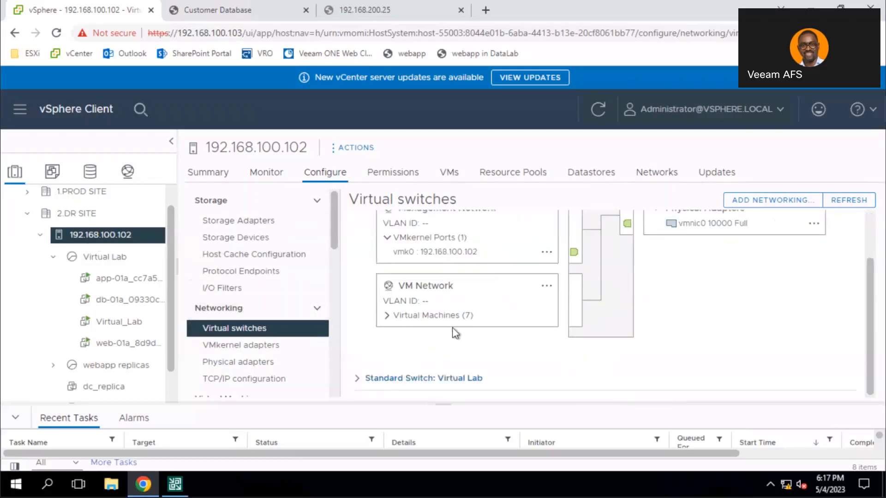
Expand the Virtual Lab standard switch and examine its physical adapters and the virtual machines connected to Virtual Lab VM Network.
left_click(360, 380)
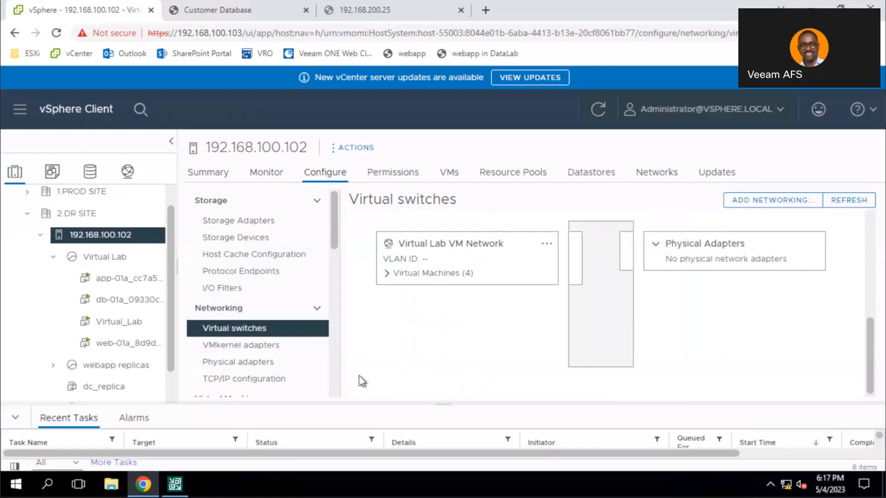
scroll(521, 330, "up", 3)
scroll(520, 330, "down", 3)
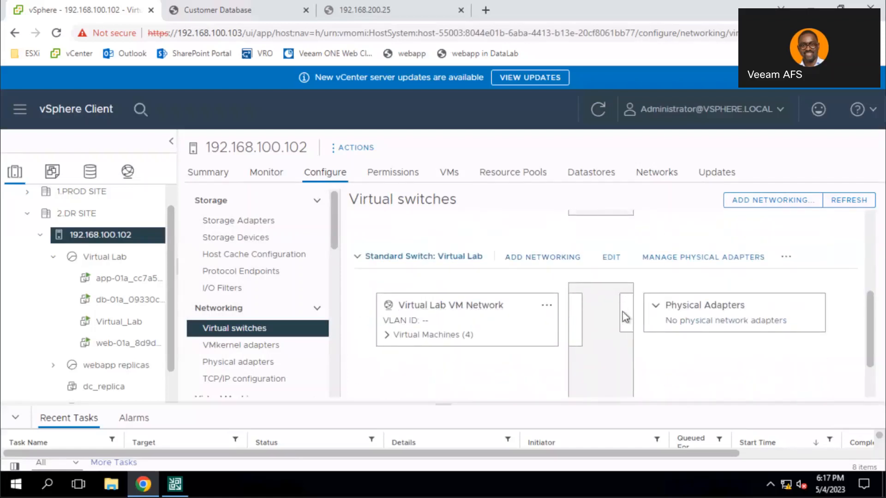
left_click(388, 339)
scroll(413, 349, "down", 2)
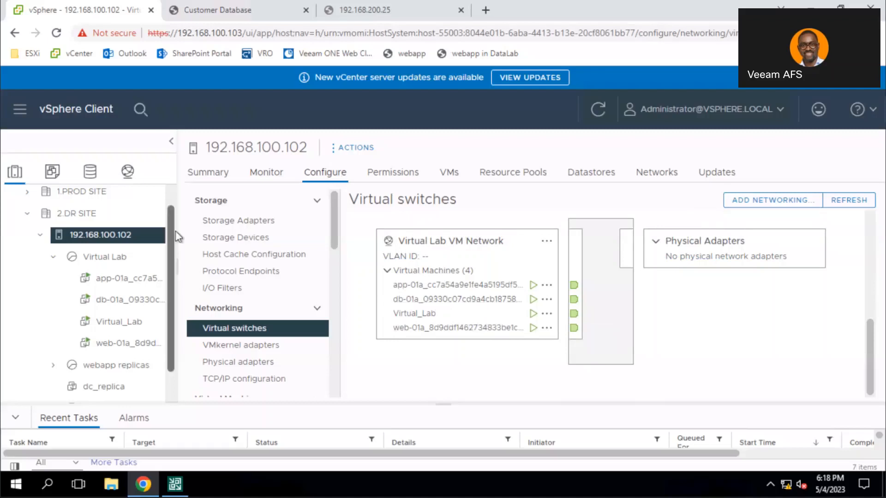
Switch to the Veeam SureBackup session and open a Windows Command Prompt by running cmd.
left_click(175, 484)
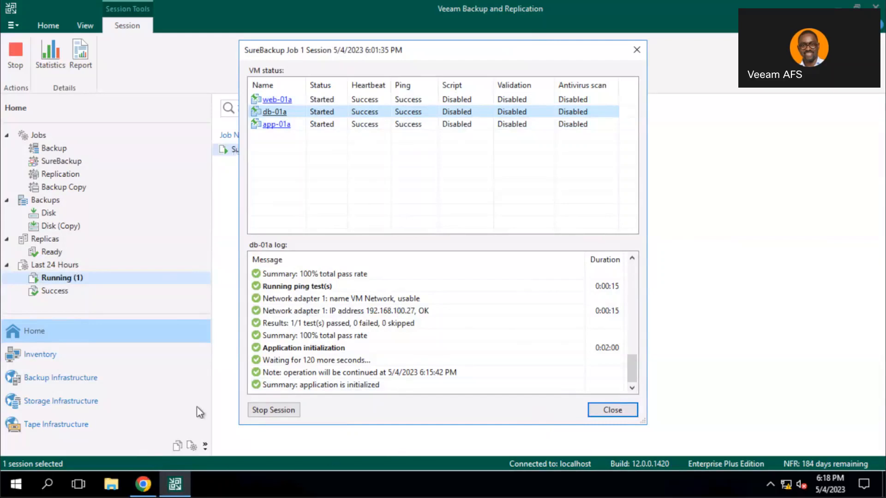
right_click(20, 485)
left_click(64, 415)
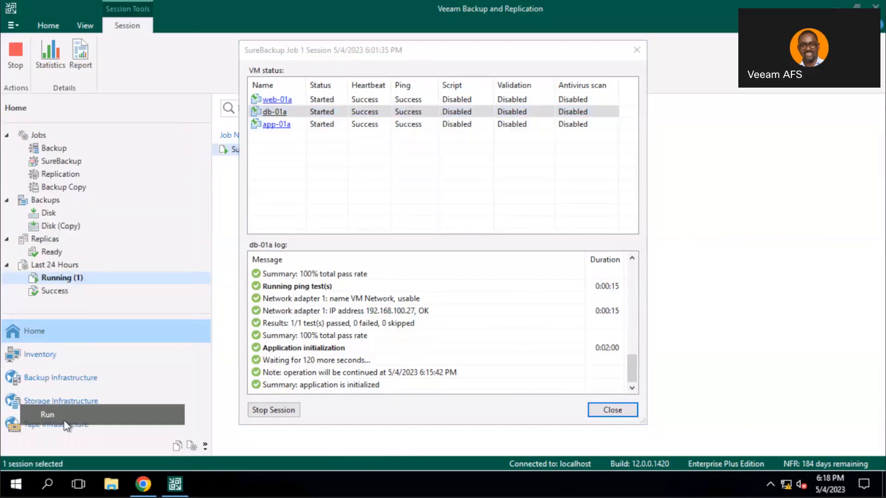
type("cmd")
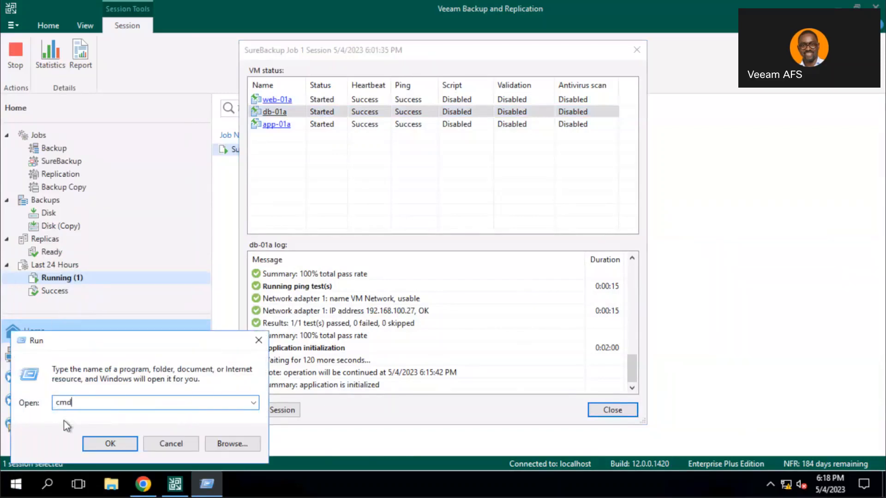
key("Return")
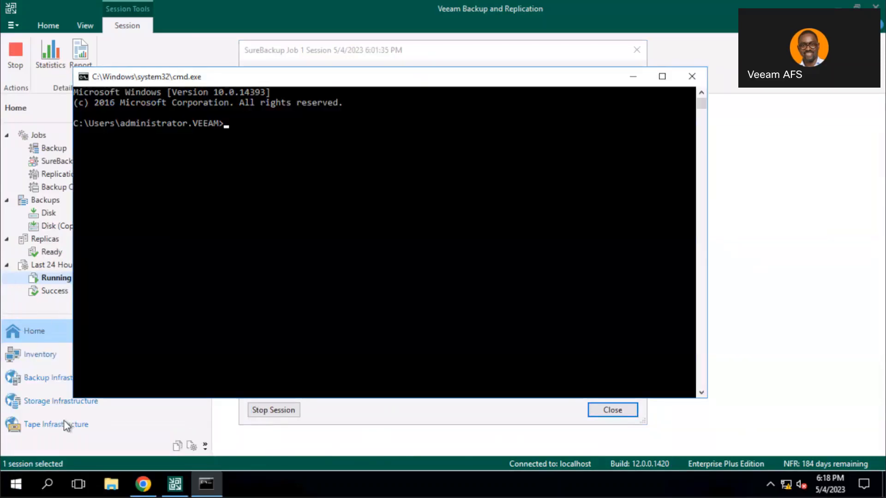
Display the routing table with "route print", examine the gateway for the 192.168.200.0 network, and return to the vSphere Client.
type("print route")
key("Return")
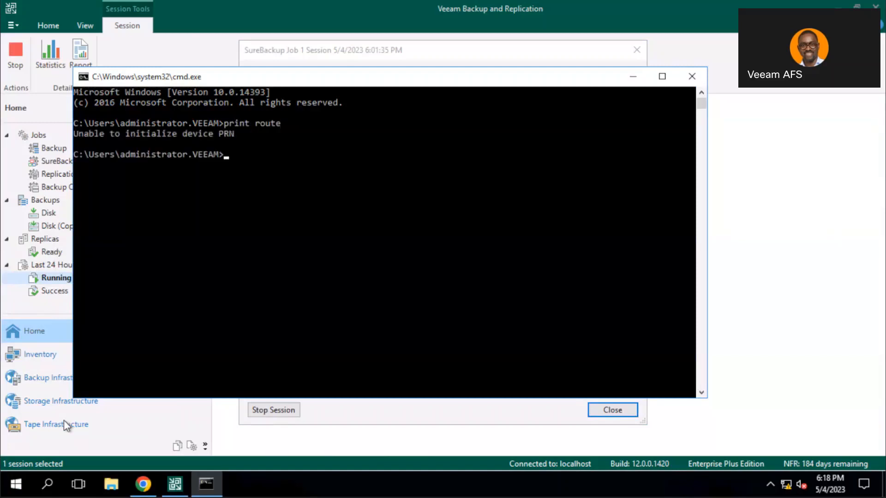
type("route print")
key("Return")
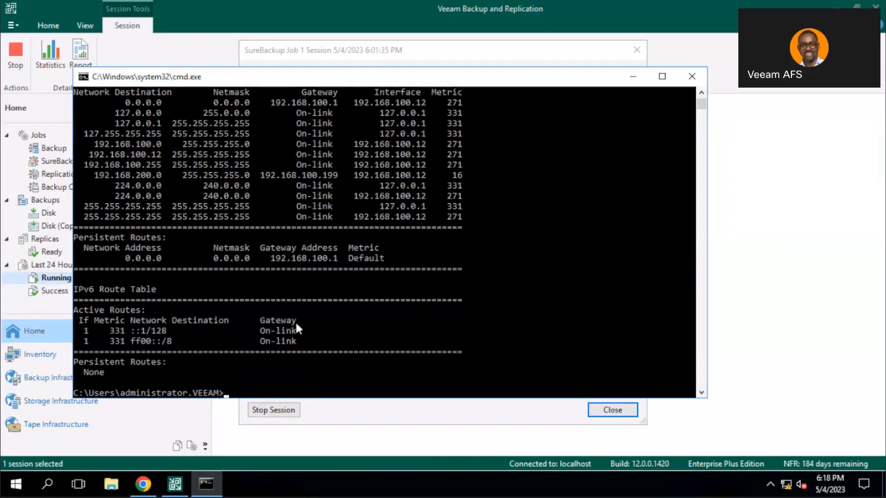
scroll(212, 312, "up", 1)
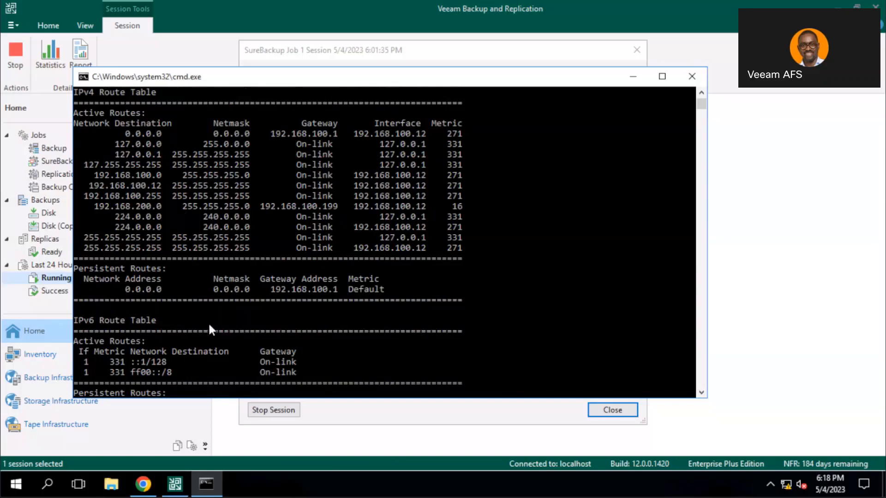
scroll(209, 326, "down", 1)
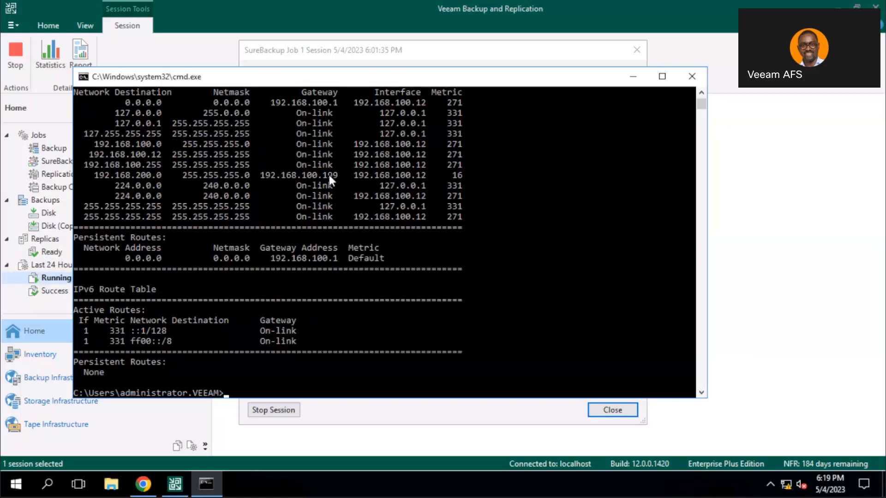
left_click(757, 200)
left_click(144, 488)
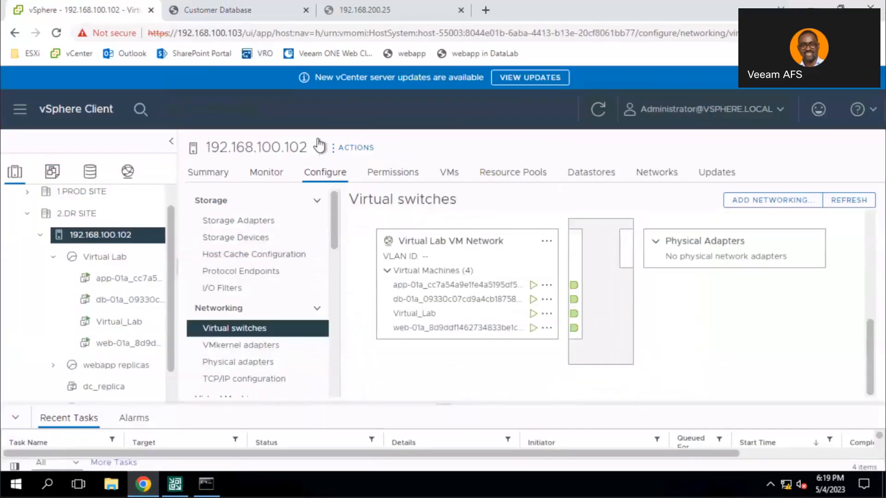
Check the subnet octet in the production Customer Database address, and reload the 192.168.200.25 page, proceeding past the certificate warning.
left_click(258, 14)
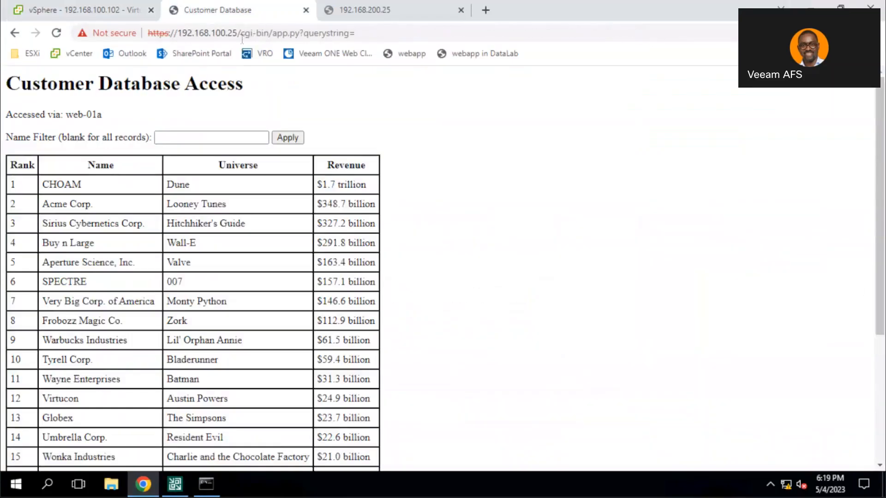
double_click(216, 32)
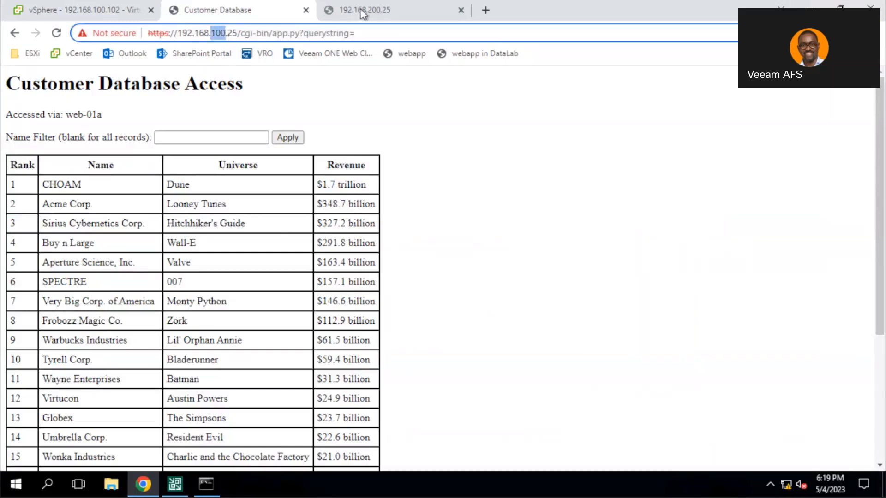
left_click(359, 12)
left_click(57, 34)
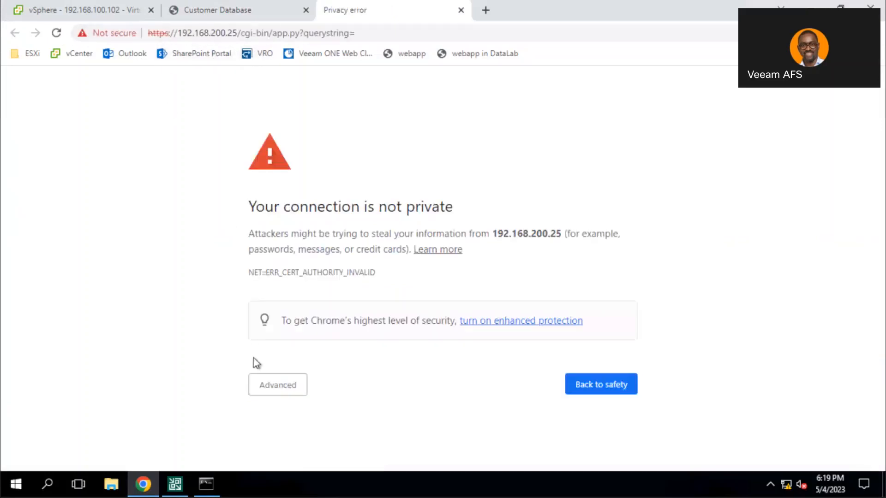
left_click(268, 387)
scroll(286, 397, "down", 1)
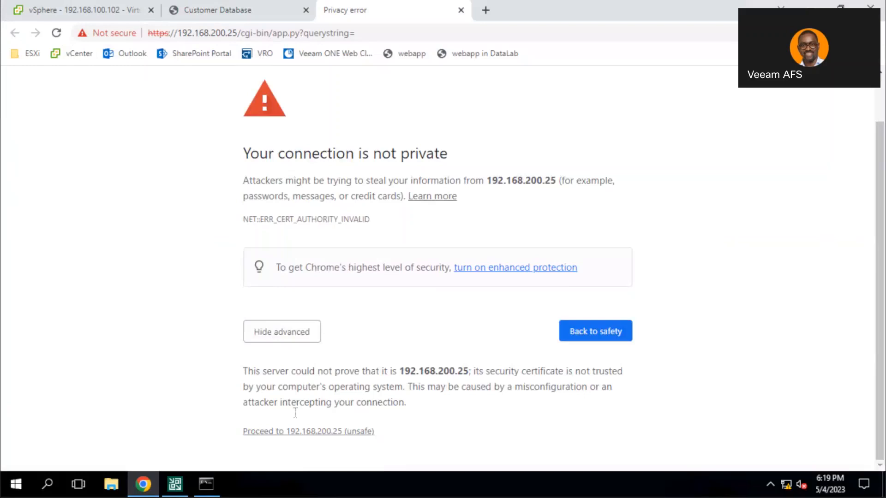
left_click(310, 437)
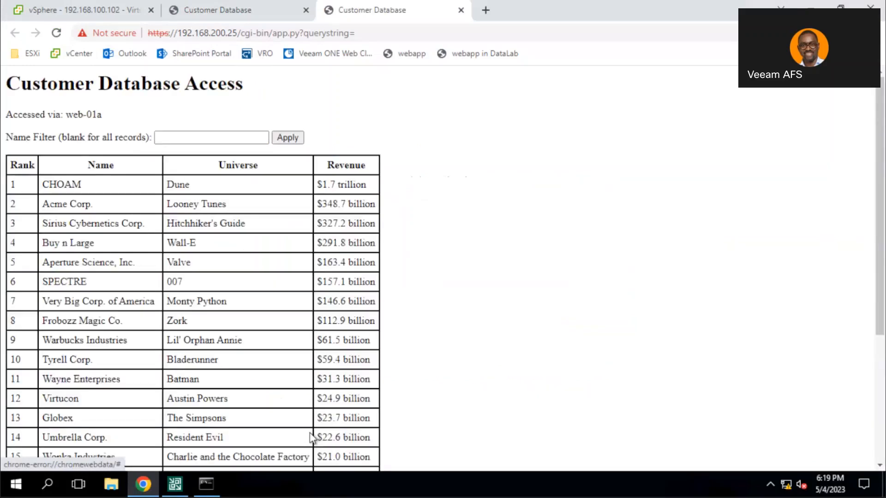
Compare the subnet octet in the address of the isolated lab Customer Database page with that of the production page.
left_click_drag(210, 33, 226, 33)
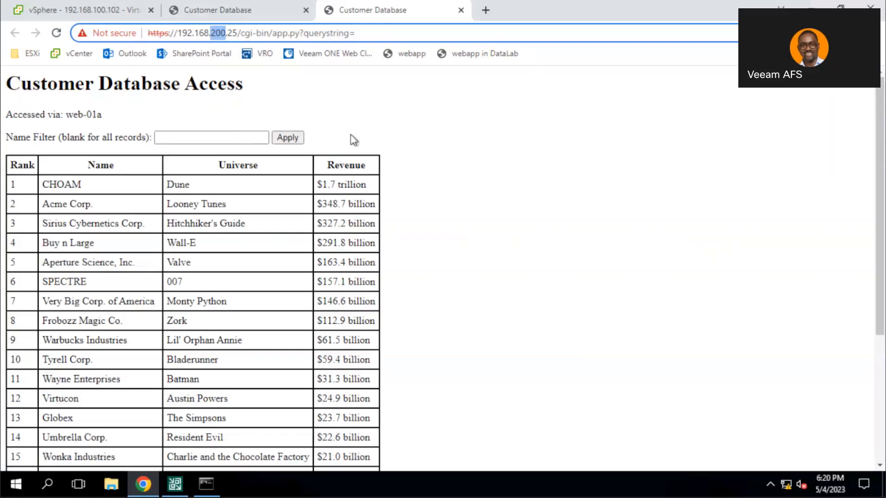
left_click(420, 152)
left_click_drag(211, 33, 227, 36)
left_click(250, 14)
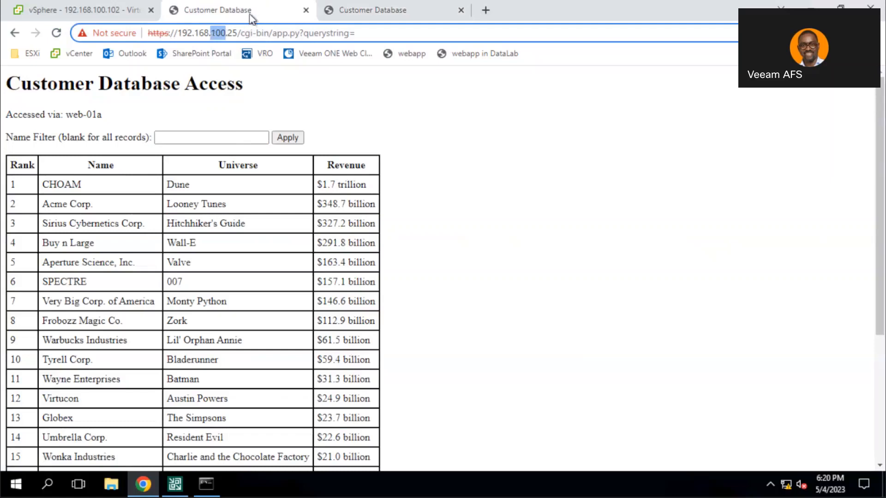
left_click(464, 201)
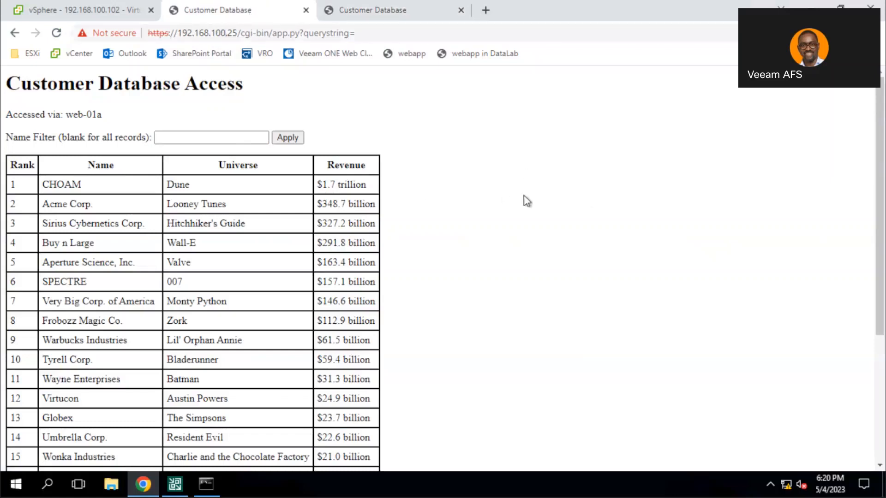